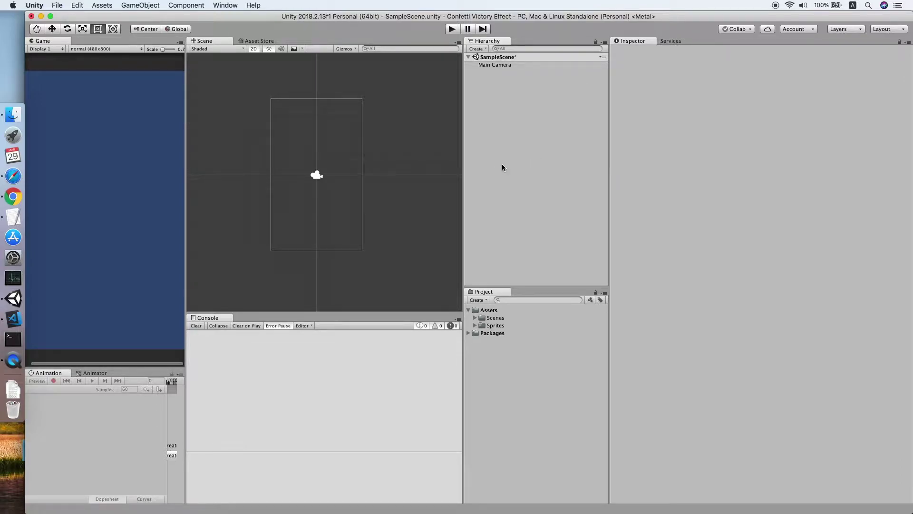
Add a Particle System to SampleScene from the Hierarchy's Effects menu
right_click(508, 120)
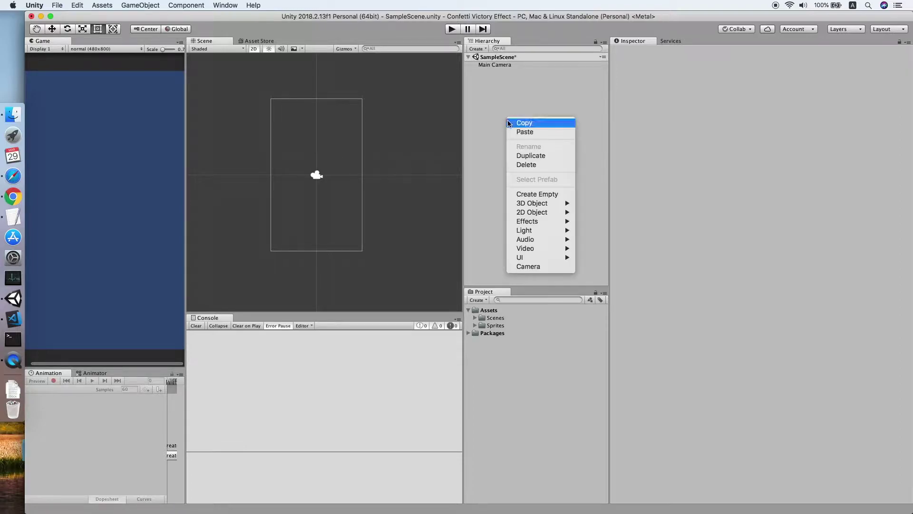
mouse_move(549, 258)
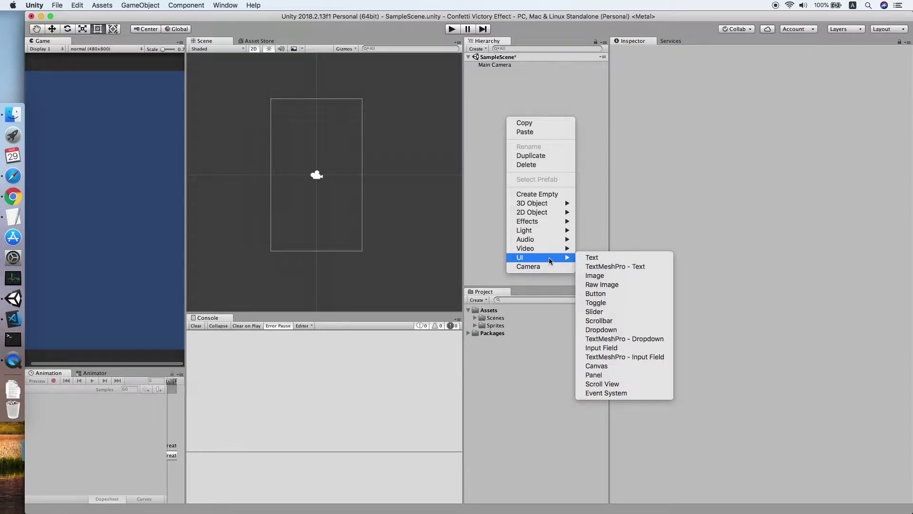
mouse_move(546, 221)
click(615, 221)
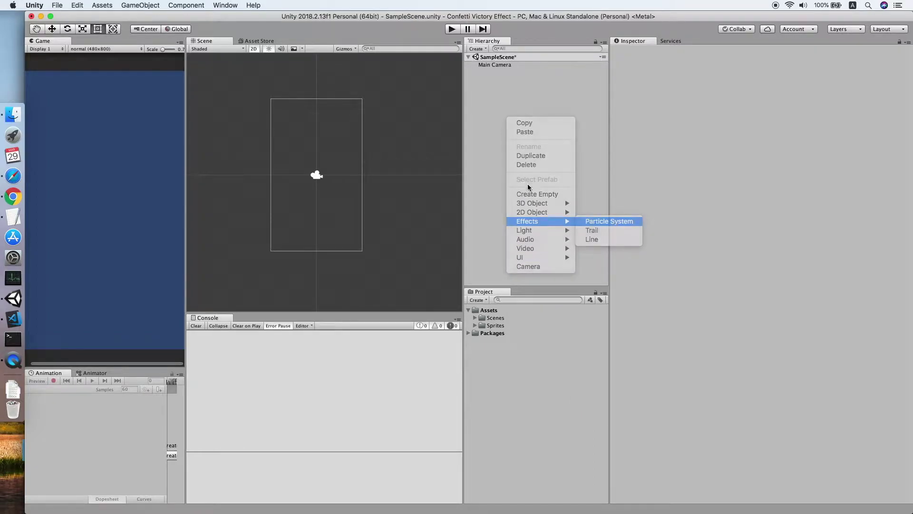
Resize the Hierarchy, Game and Inspector panels and show the Start Color mode options
drag(464, 177, 419, 177)
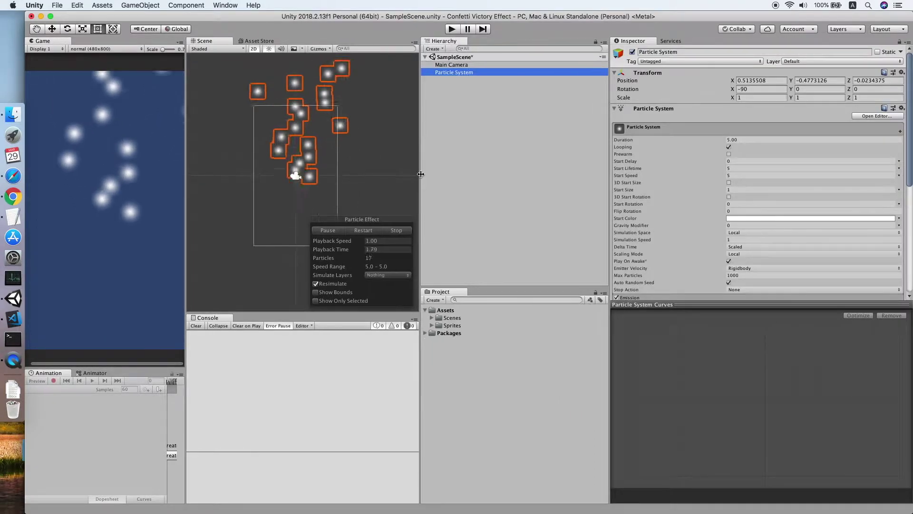
drag(188, 108, 239, 108)
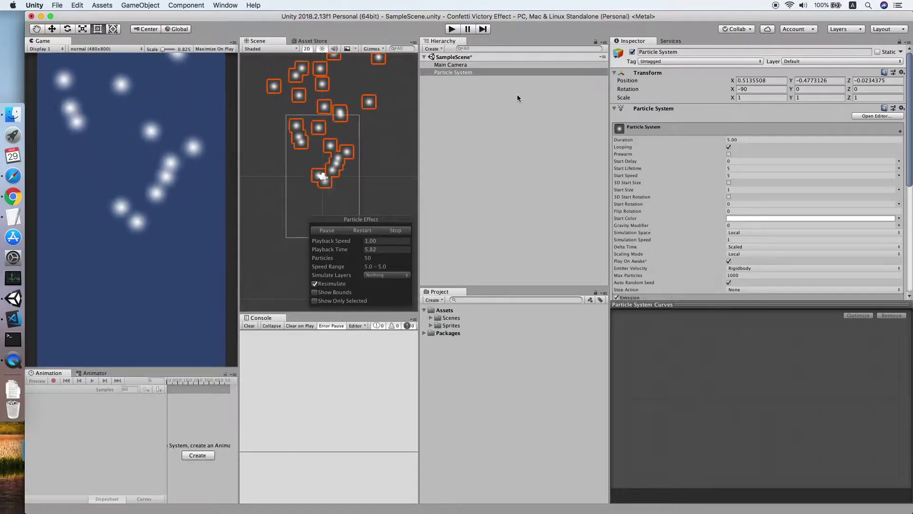
drag(610, 177, 593, 177)
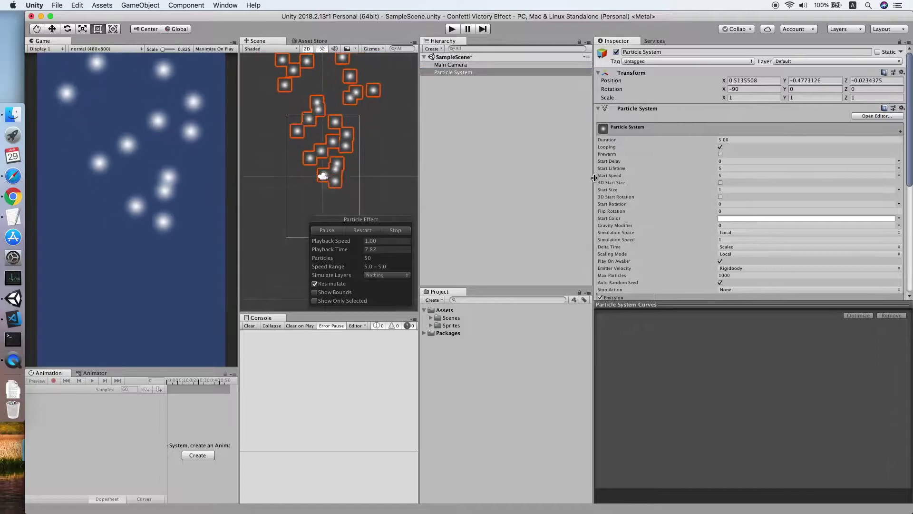
scroll(794, 195, down, 2)
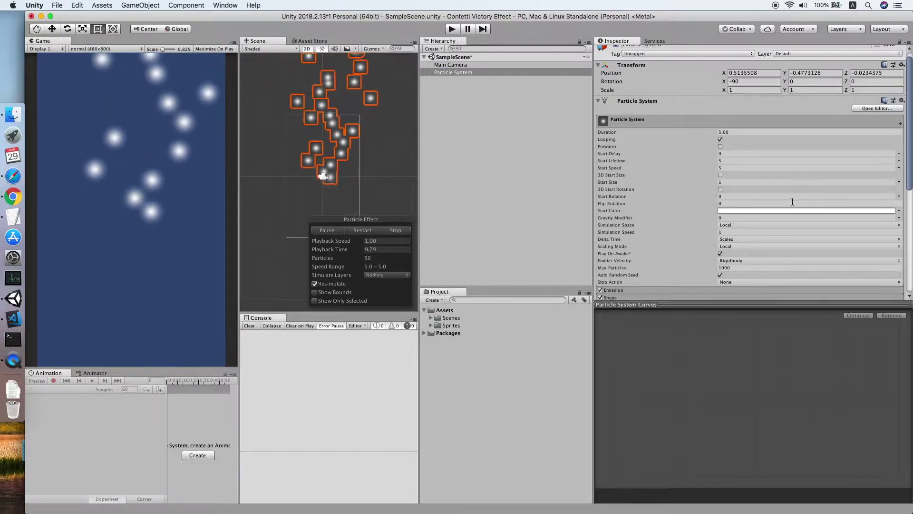
click(899, 203)
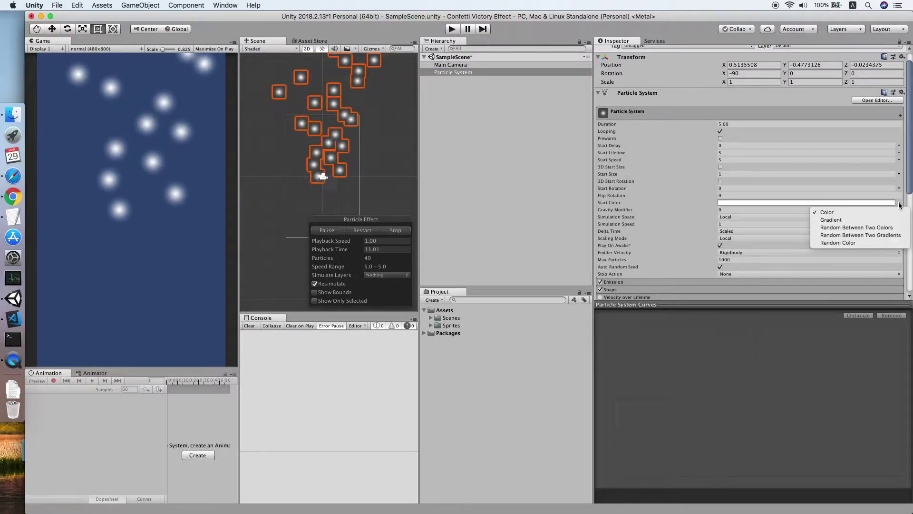
Set Start Color to Random Color with a Fixed-mode gradient
click(869, 241)
click(772, 203)
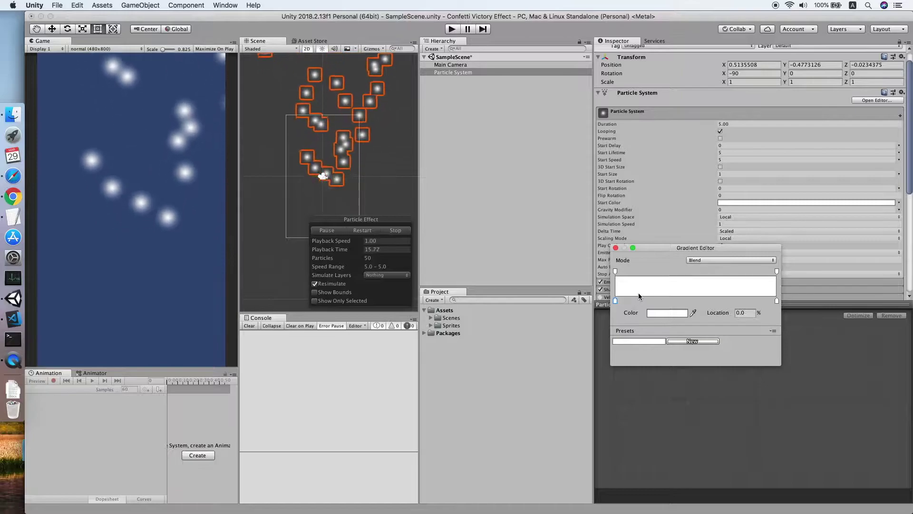
click(731, 261)
click(708, 269)
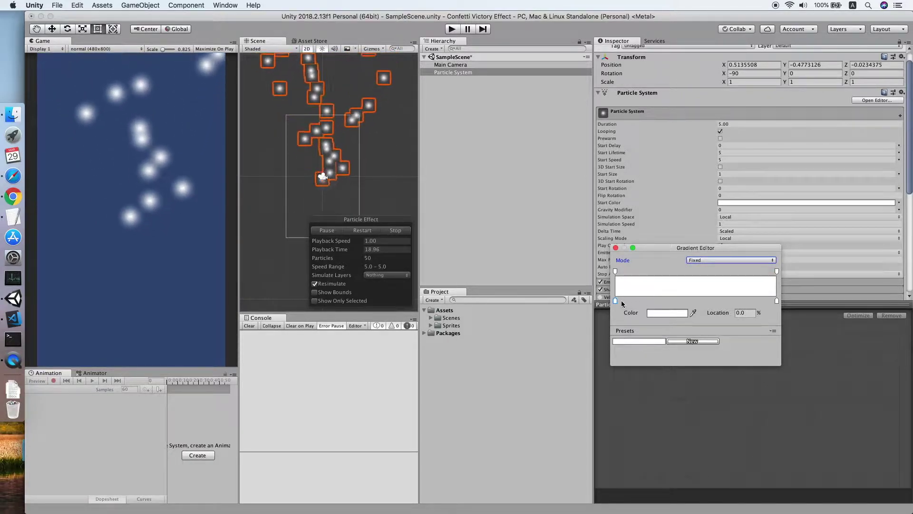
Make the first gradient key red and add a yellow key at 17.4%
click(659, 313)
drag(621, 206, 659, 175)
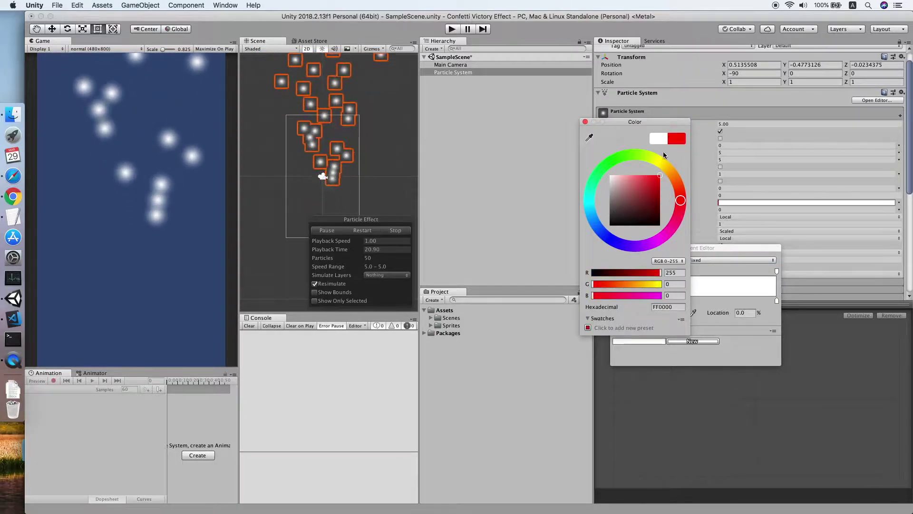
click(586, 121)
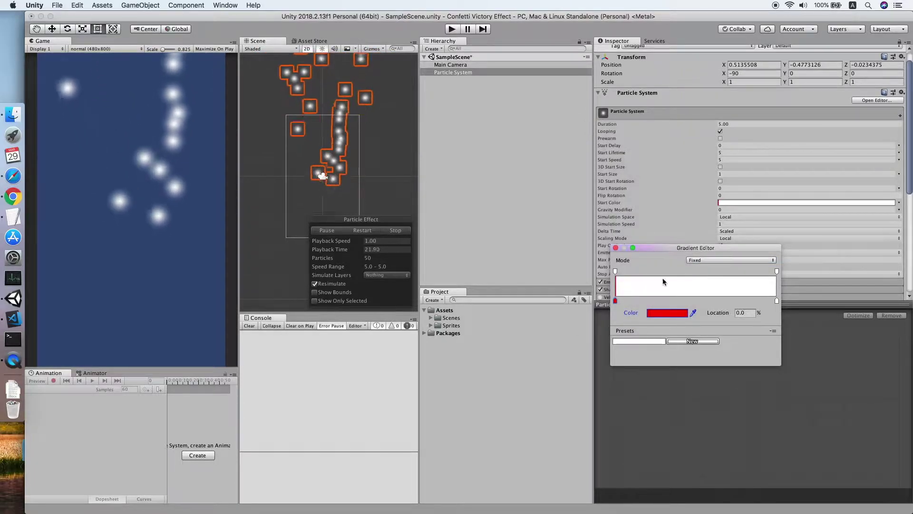
click(643, 300)
click(657, 313)
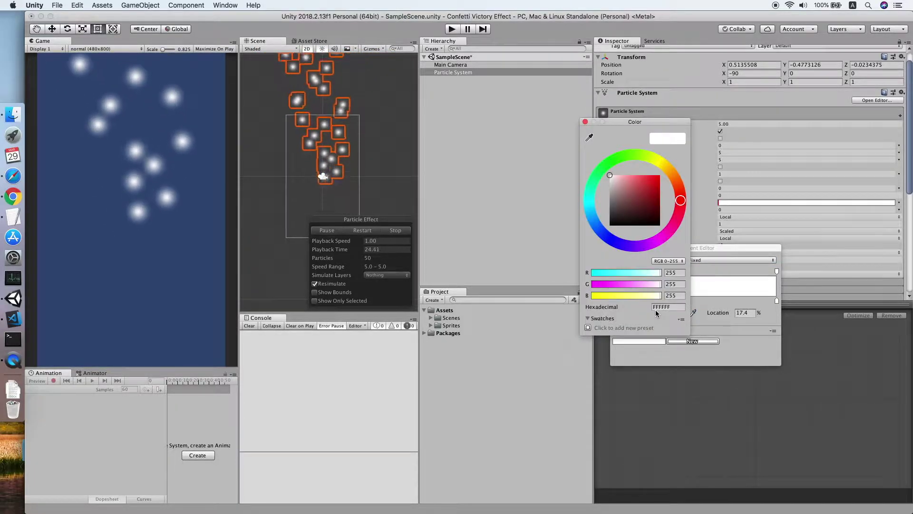
click(658, 160)
drag(649, 189, 660, 176)
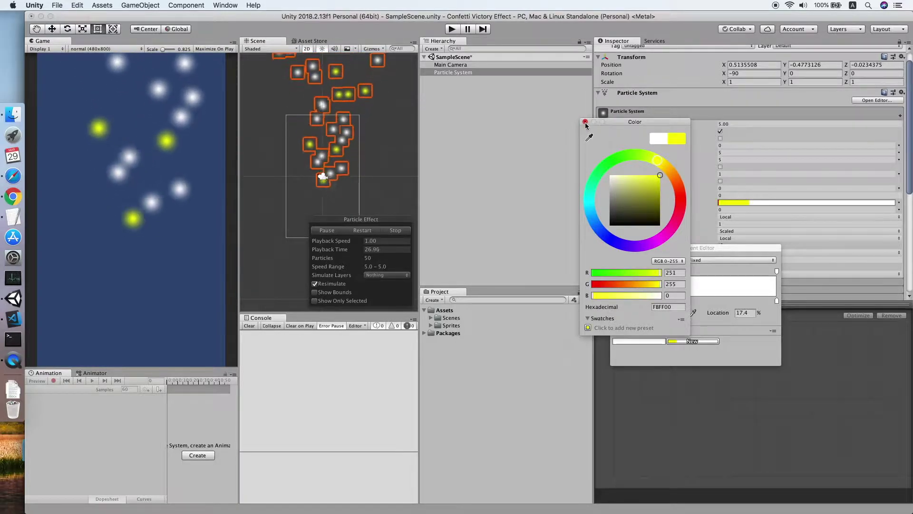
click(586, 122)
Add an orange key at 32.9%, move the red key to 13.2%, and add a key at 55.3%
click(668, 299)
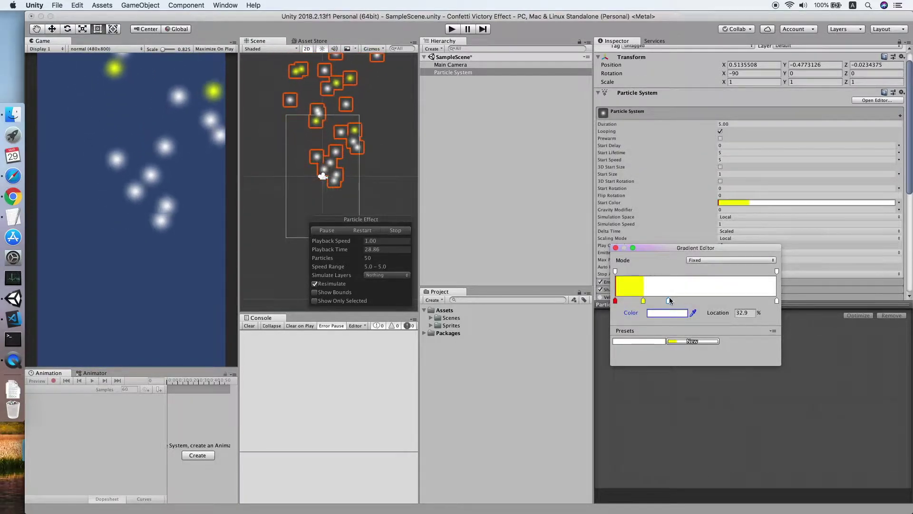
double_click(669, 299)
click(666, 164)
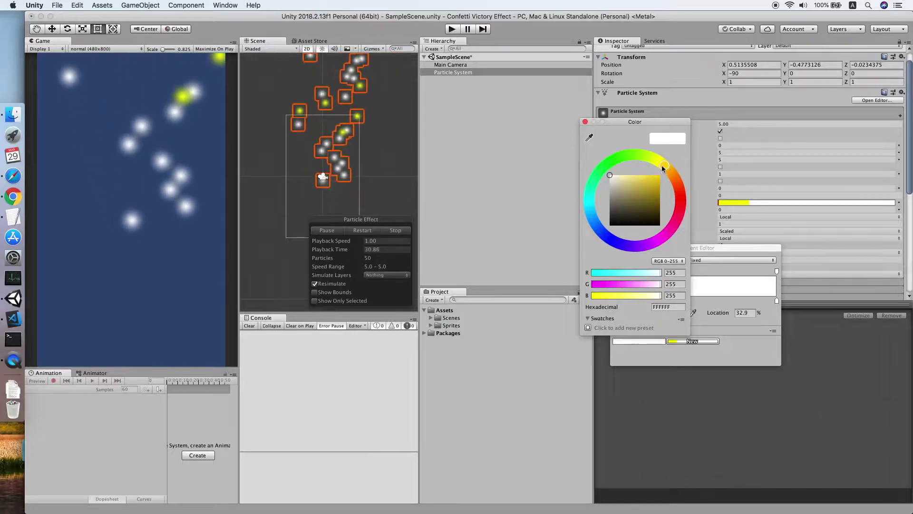
mouse_move(663, 167)
mouse_down()
mouse_move(674, 176)
mouse_move(659, 176)
mouse_up()
click(585, 122)
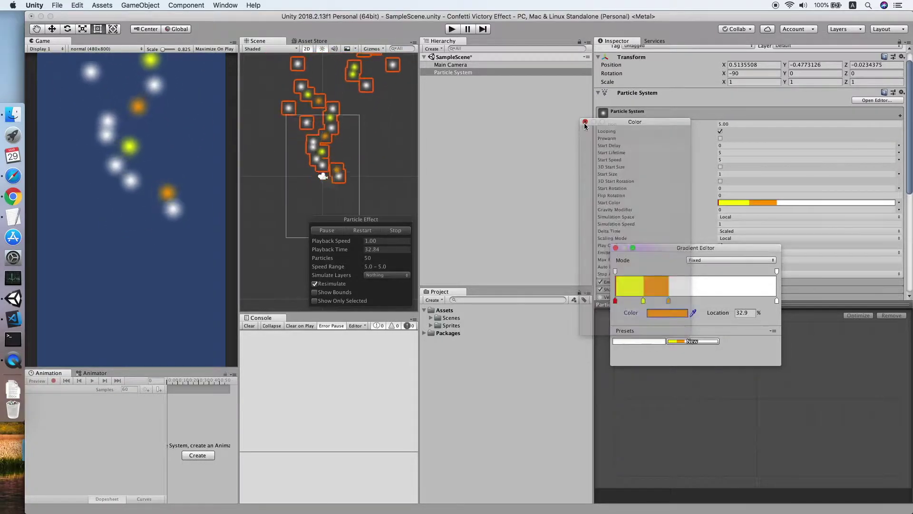
drag(616, 301, 678, 301)
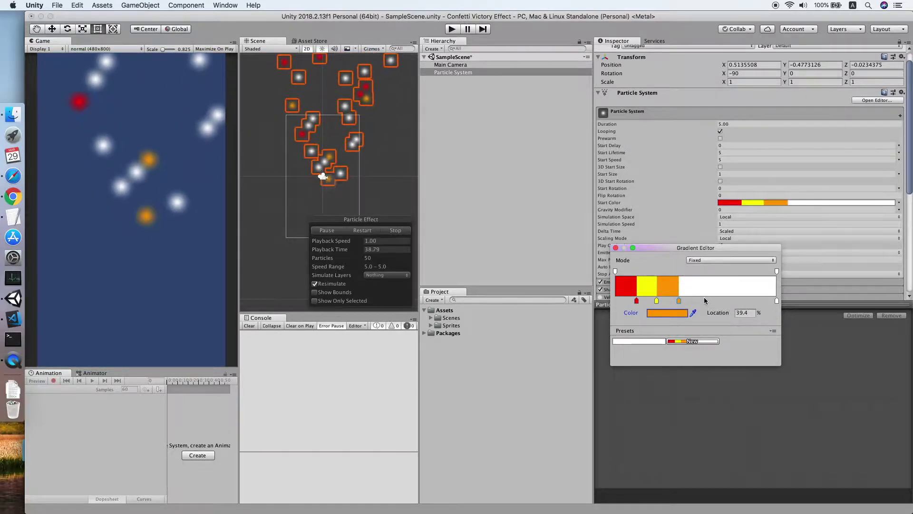
click(704, 300)
Colour the 55.3% key bright green and add a blue key at 71.2%
click(676, 314)
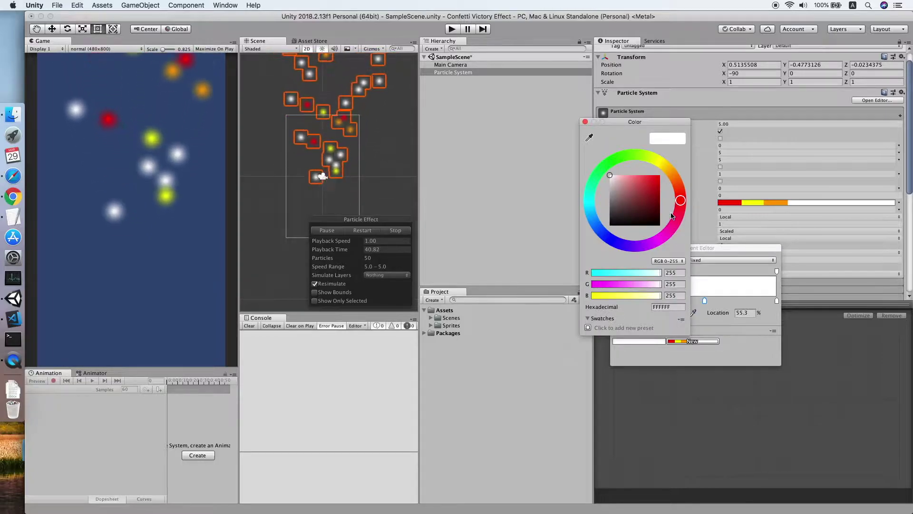
click(614, 160)
drag(624, 182, 643, 181)
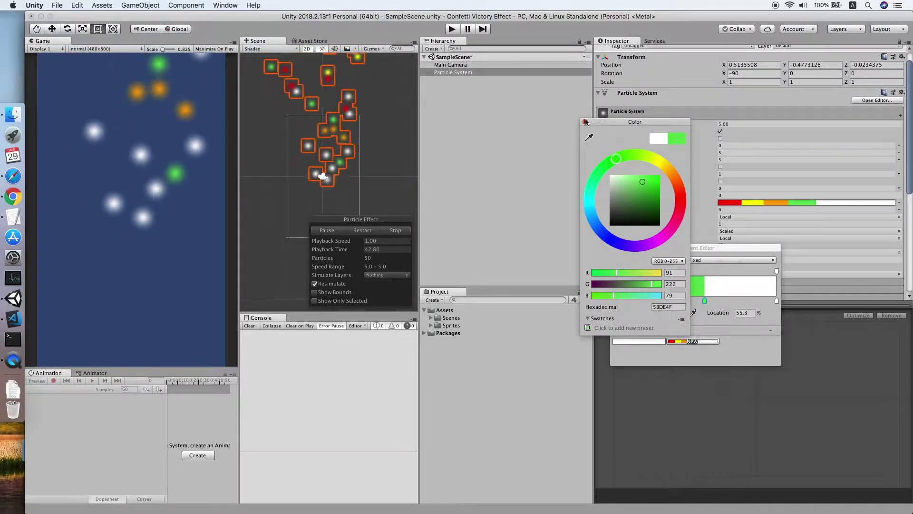
click(706, 262)
click(730, 301)
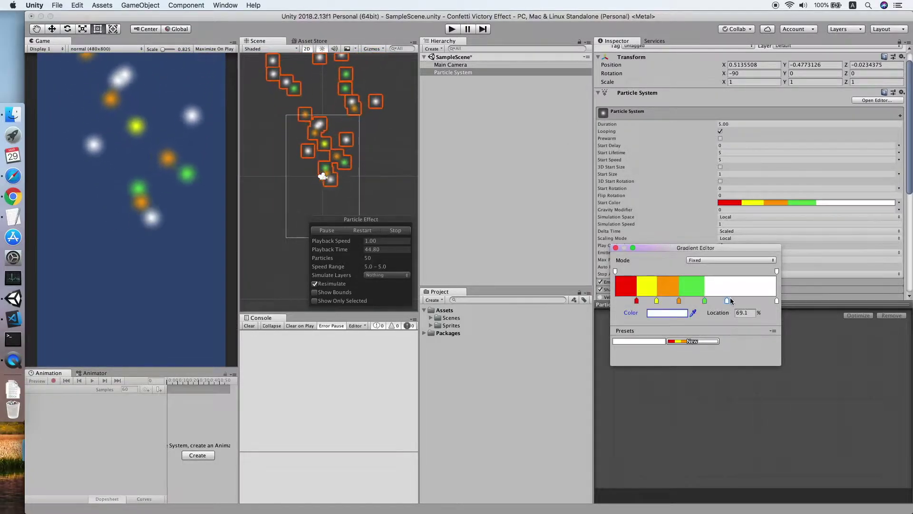
click(679, 314)
click(615, 241)
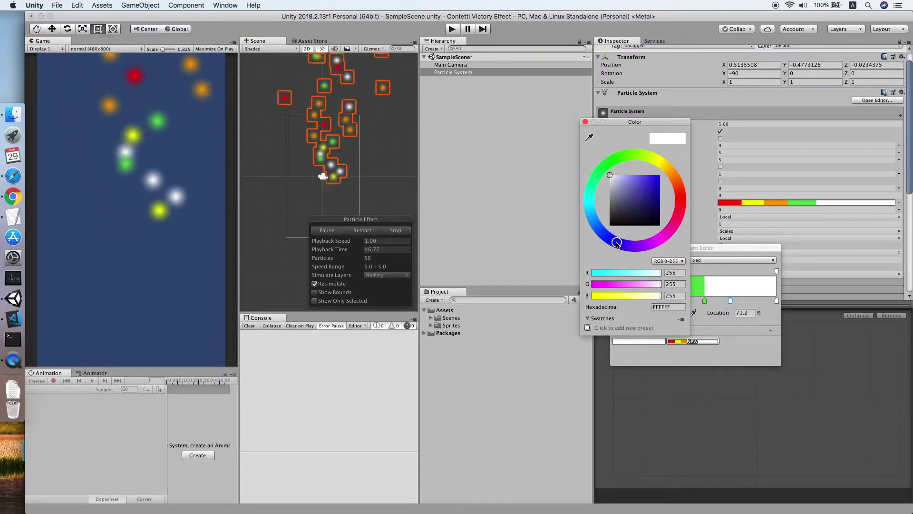
click(660, 175)
click(585, 122)
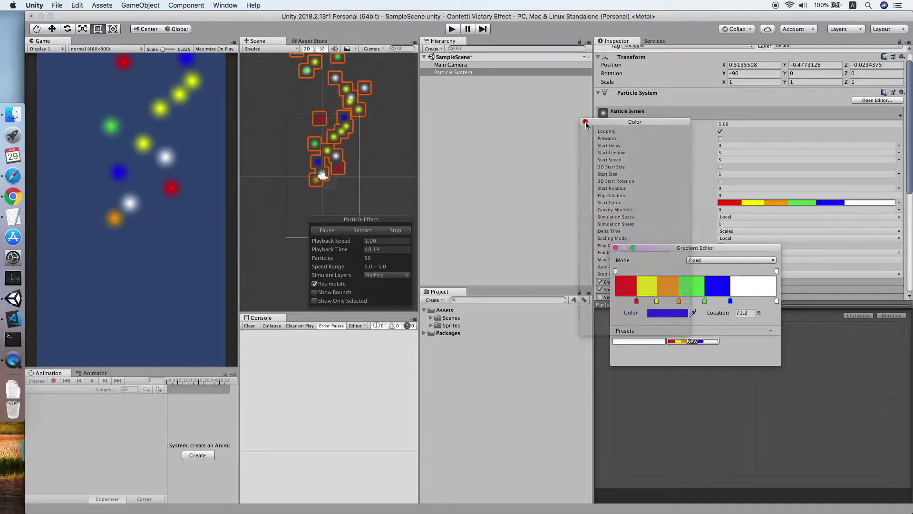
Add a key at 85.3% and set it to a vivid cyan
click(753, 300)
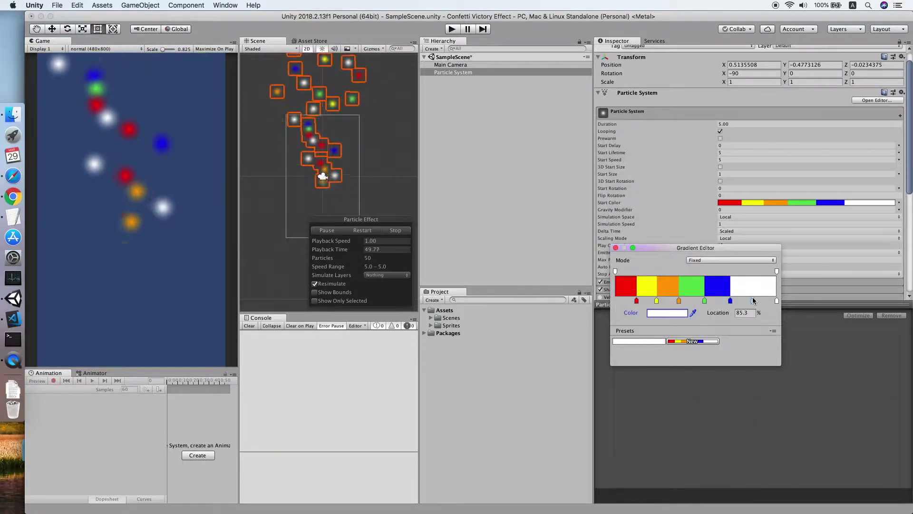
click(667, 313)
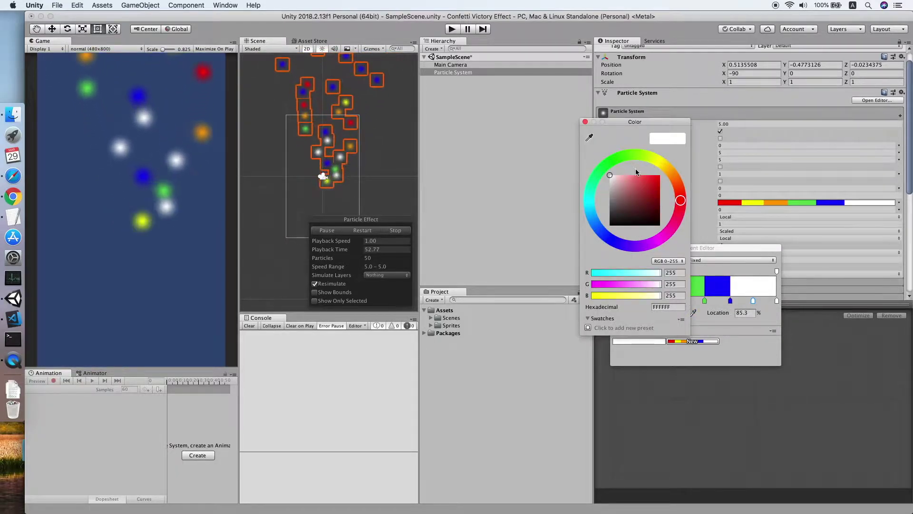
click(587, 200)
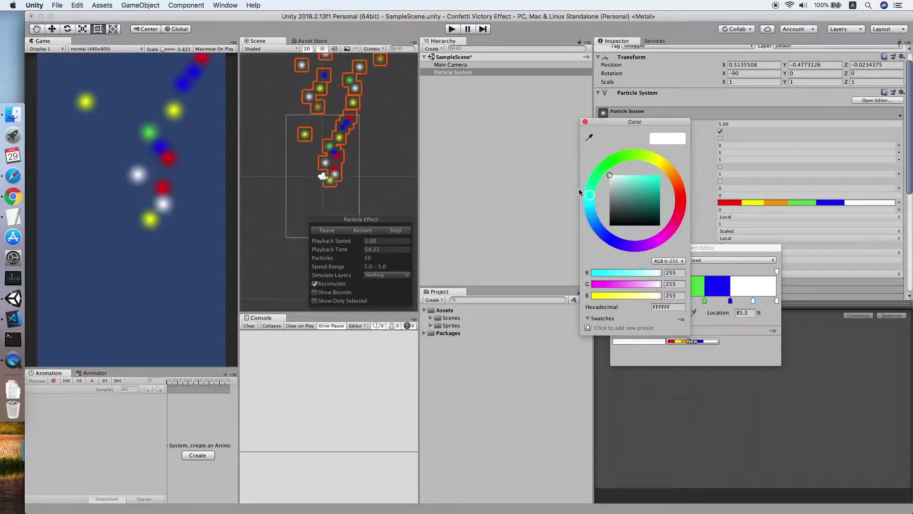
click(585, 121)
click(666, 312)
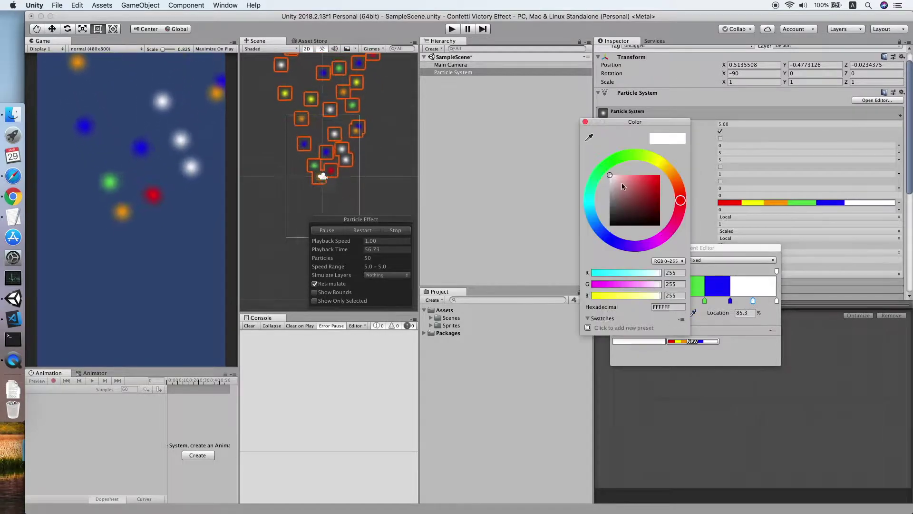
mouse_move(591, 196)
mouse_down()
mouse_move(581, 180)
mouse_move(584, 196)
mouse_up()
click(656, 176)
click(644, 180)
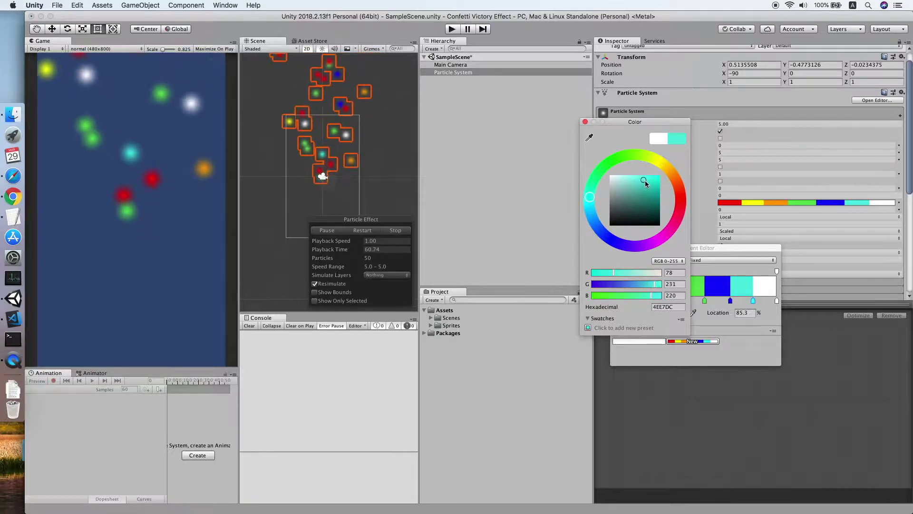
drag(645, 182, 647, 173)
click(585, 122)
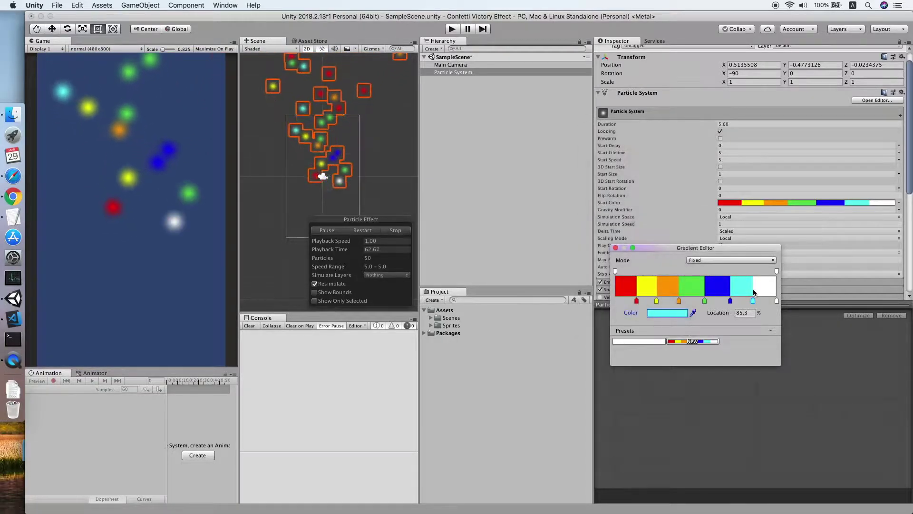
Change the gradient's right-end key to a soft purple and close the Gradient Editor
click(777, 301)
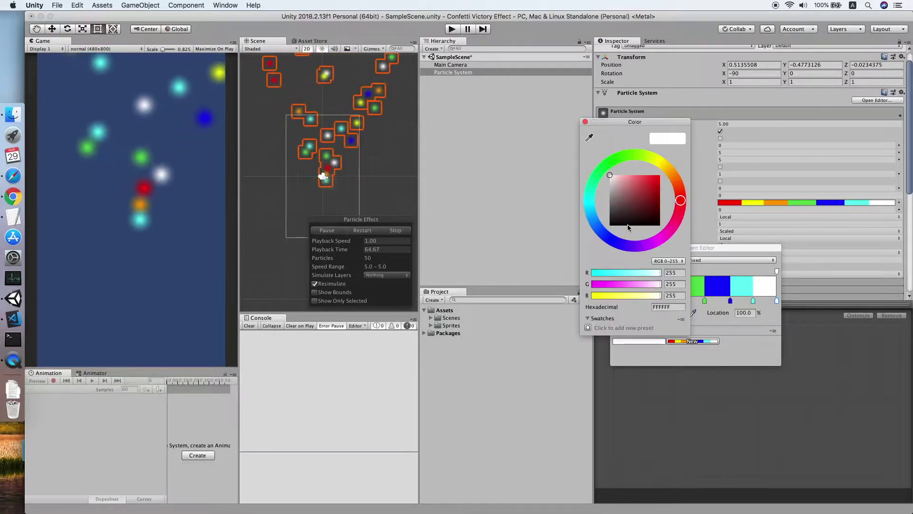
click(675, 314)
drag(645, 190, 651, 174)
drag(660, 250, 639, 249)
drag(646, 177, 629, 180)
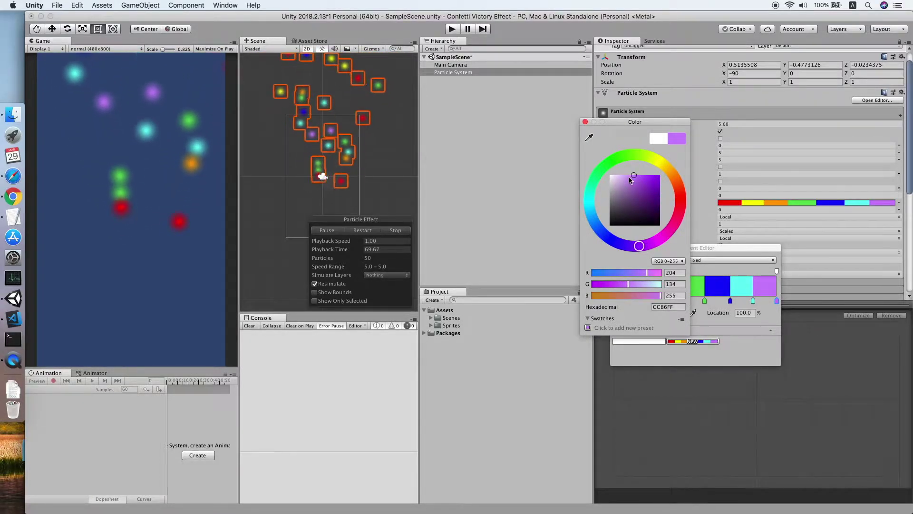
click(585, 121)
click(615, 248)
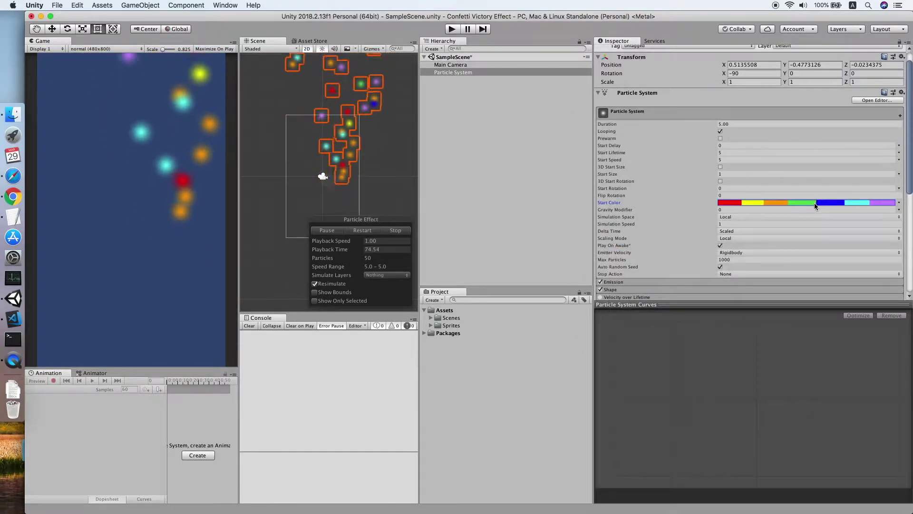
Set the Particle System's Transform Position X and Y to 0
scroll(791, 145, up, 2)
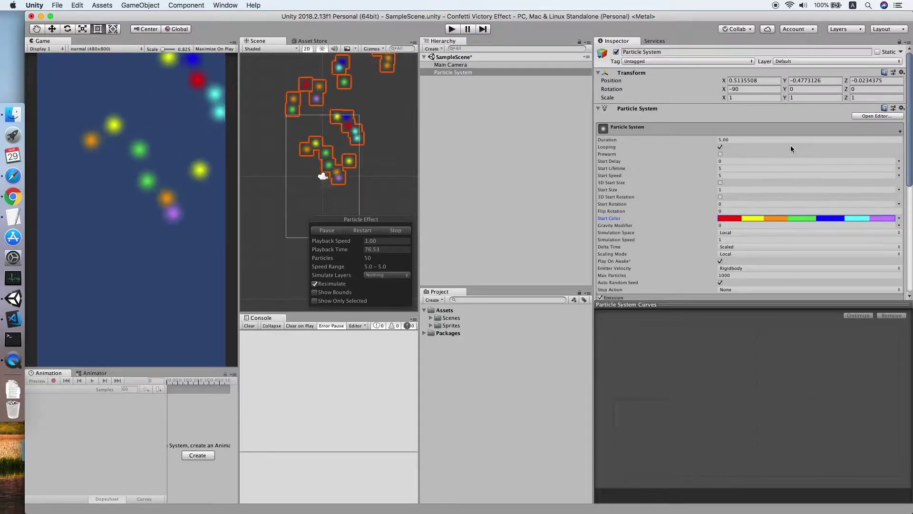
click(754, 80)
text(0)
click(812, 81)
text(0)
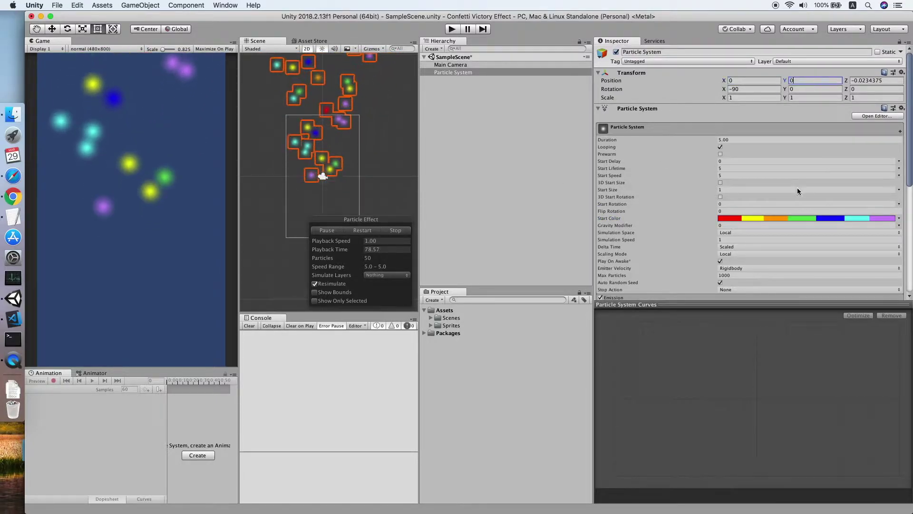
Assign the Default-Line material in the Renderer module
scroll(824, 223, down, 4)
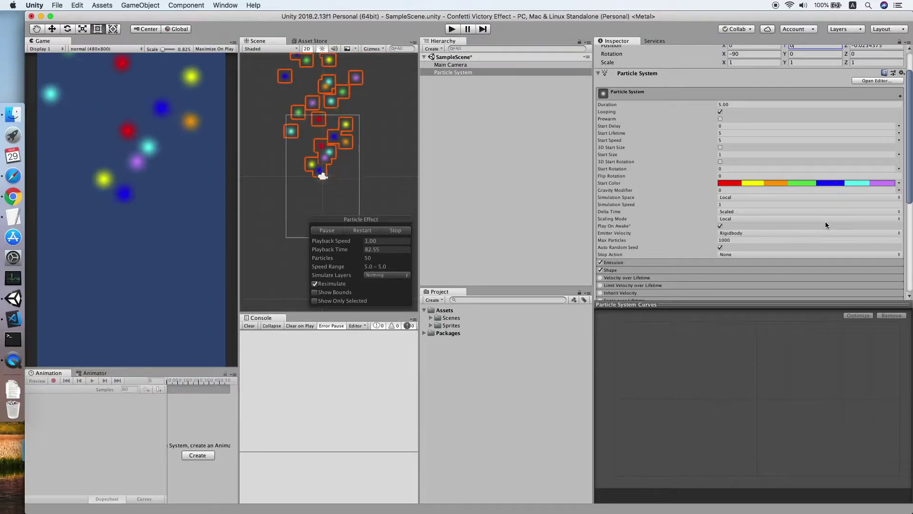
scroll(826, 221, down, 15)
scroll(709, 246, down, 3)
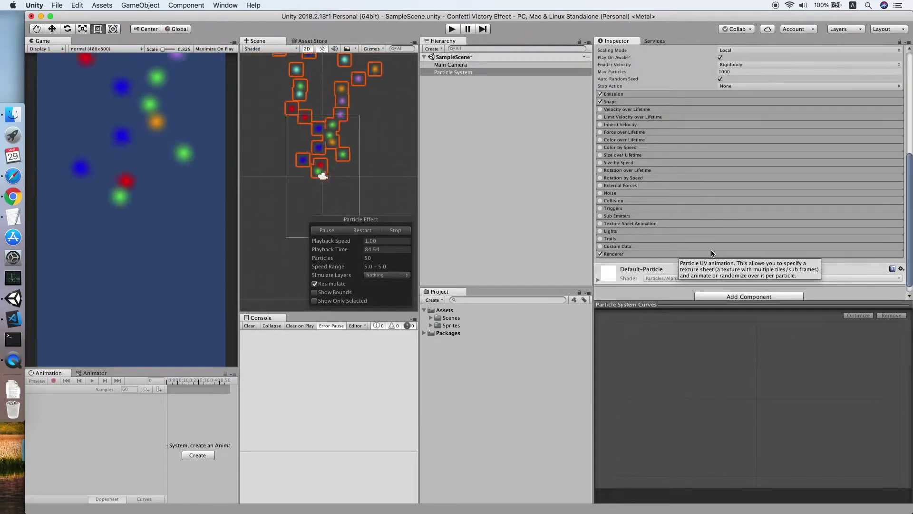
click(712, 249)
scroll(752, 236, down, 8)
scroll(772, 232, up, 3)
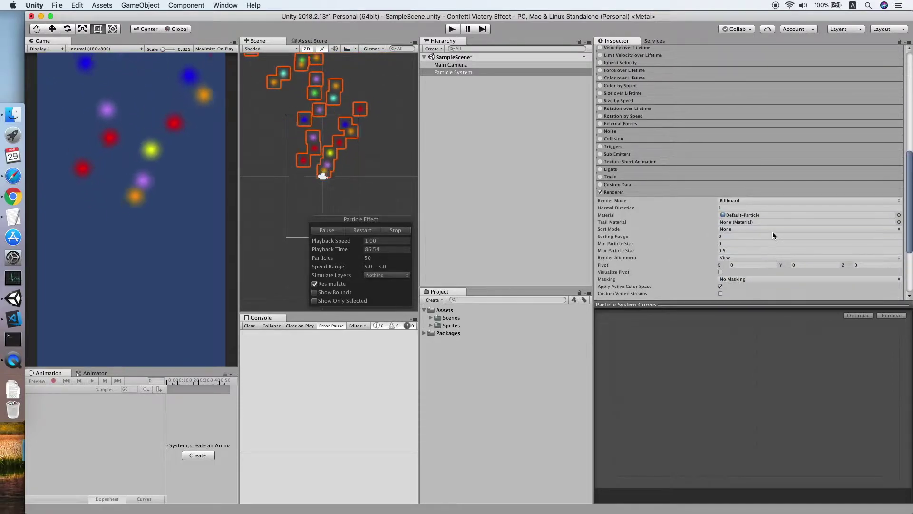
click(899, 215)
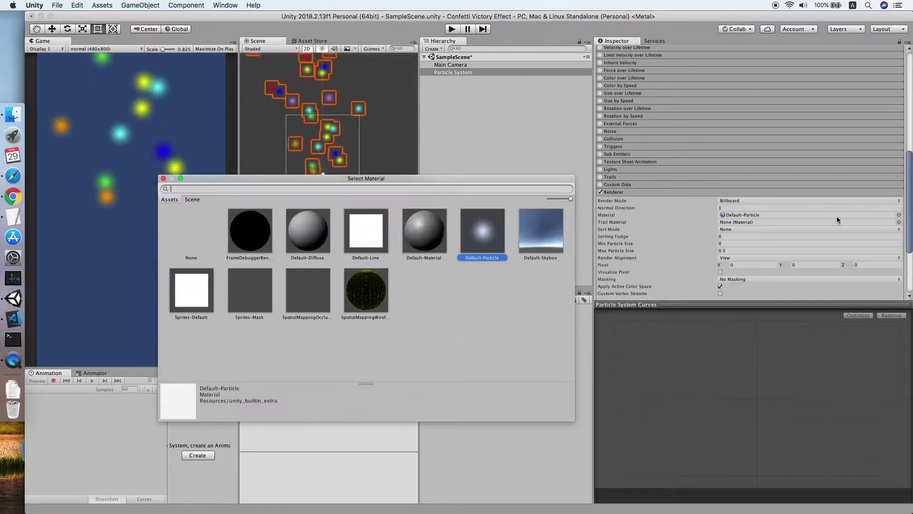
click(367, 236)
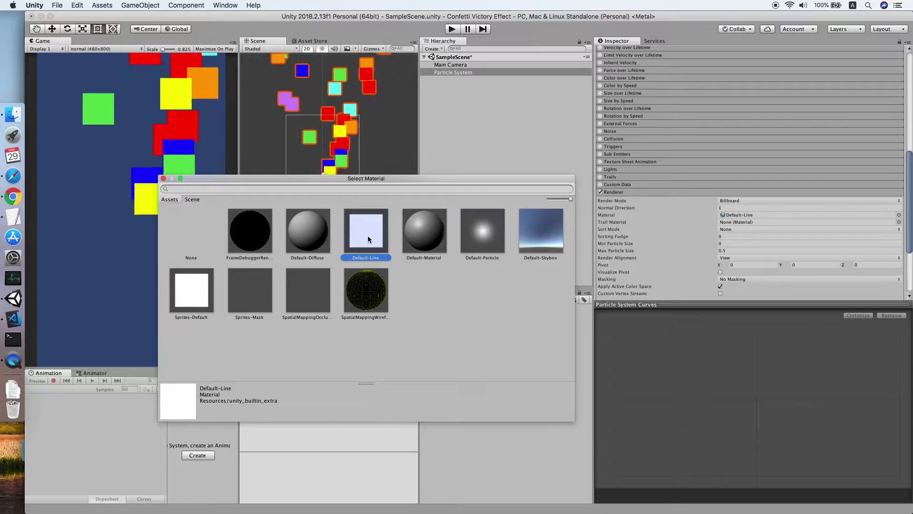
double_click(369, 236)
scroll(774, 218, up, 4)
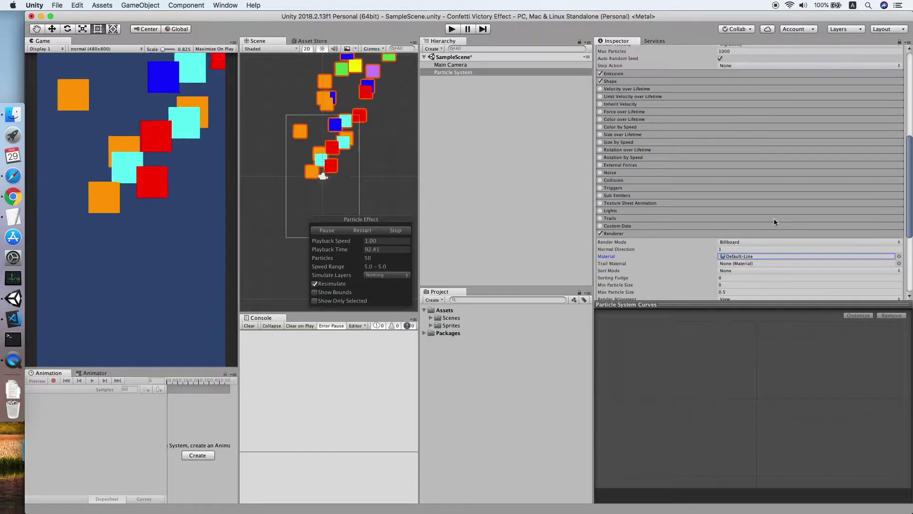
scroll(772, 190, up, 10)
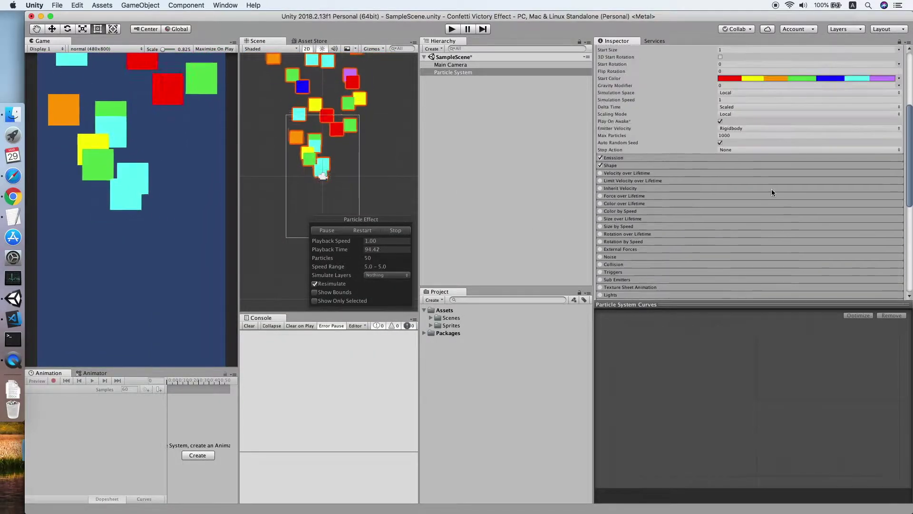
scroll(771, 190, down, 15)
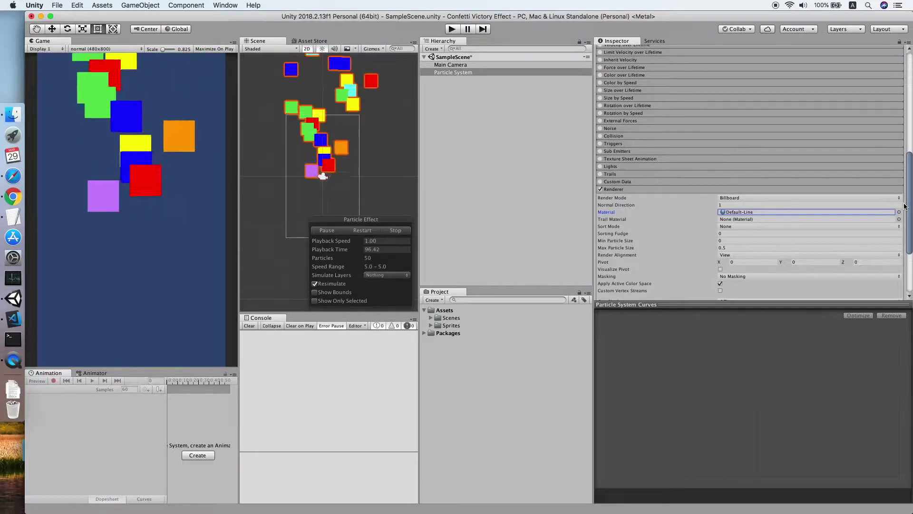
scroll(861, 199, up, 20)
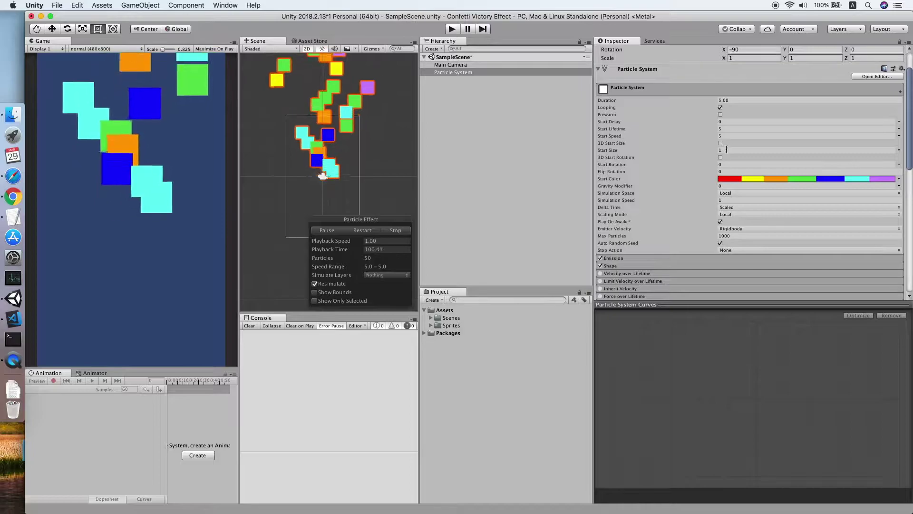
Set the particles' Start Size to 0.2
click(744, 150)
text(0.2)
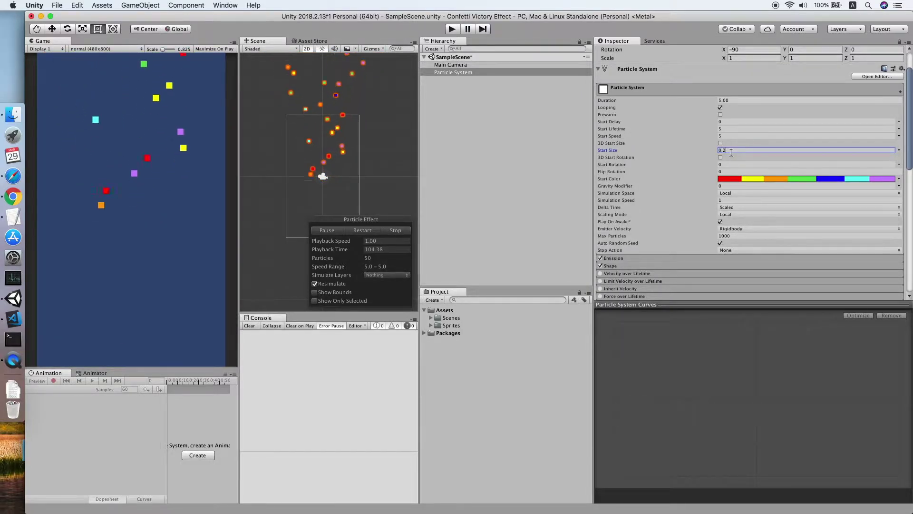
scroll(746, 153, down, 2)
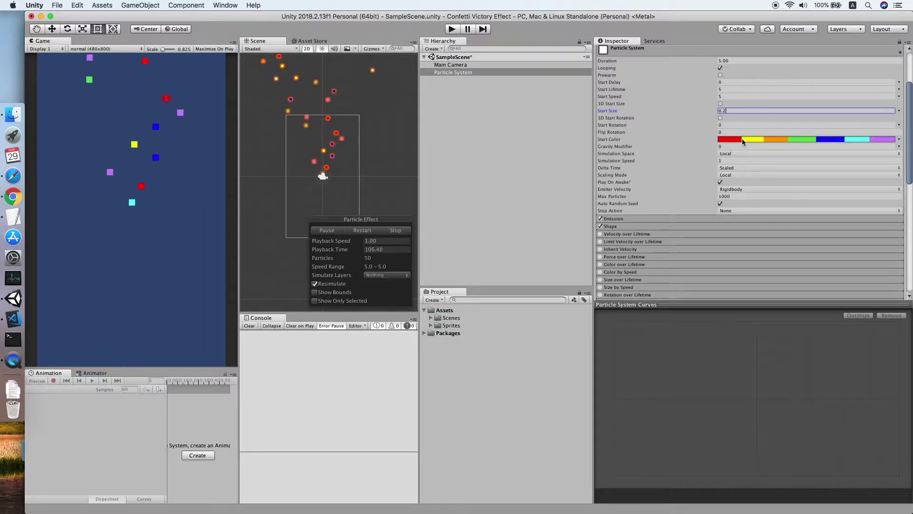
scroll(738, 145, down, 3)
scroll(736, 152, up, 2)
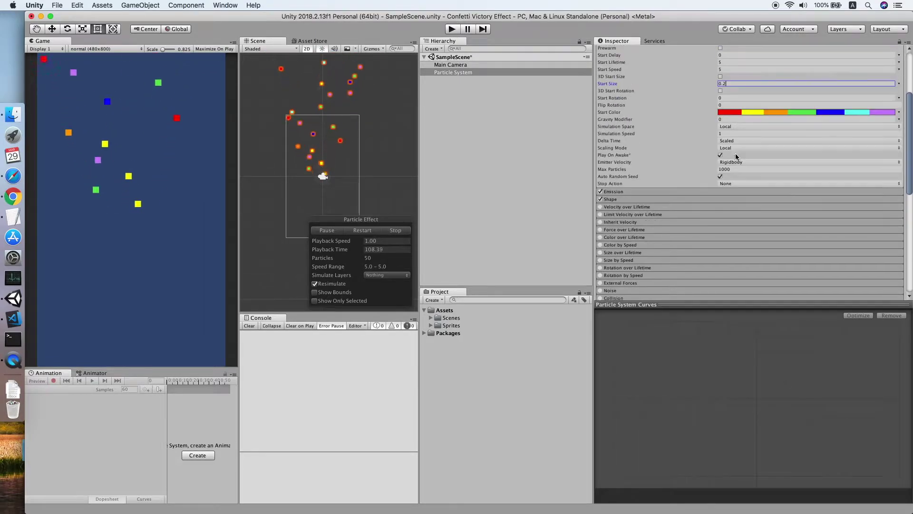
Set the Emission module's Rate over Time to 200
click(693, 190)
click(728, 199)
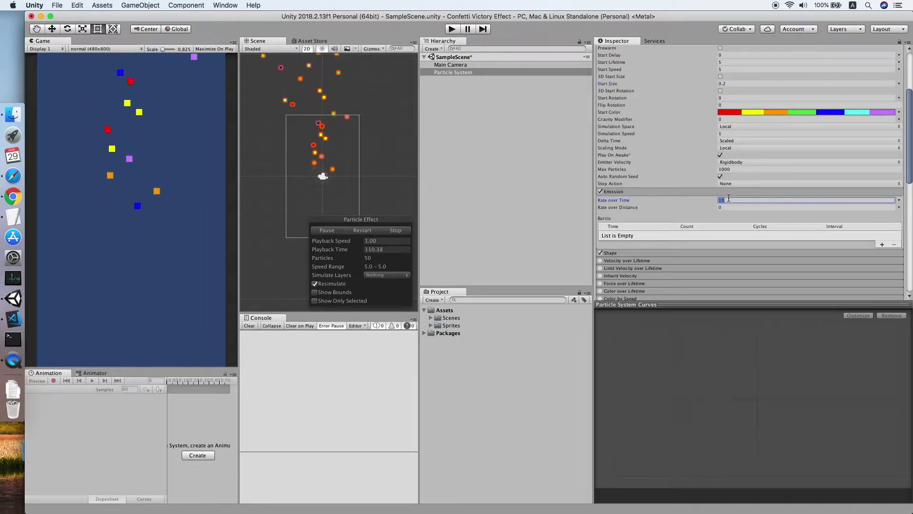
text(2000)
scroll(753, 175, up, 1)
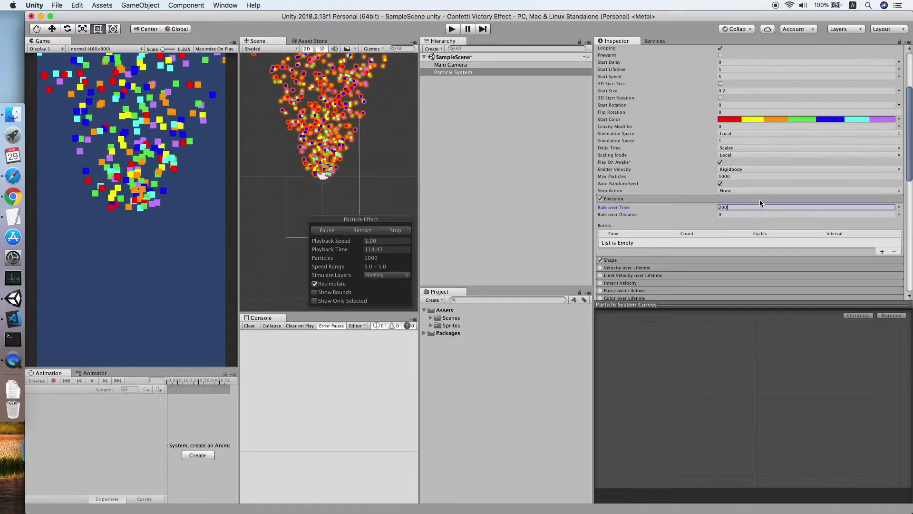
scroll(761, 204, up, 5)
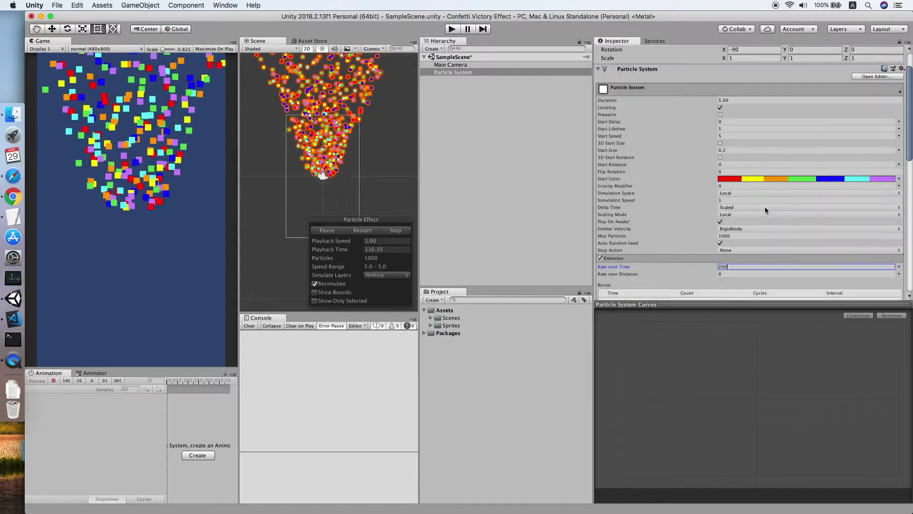
scroll(756, 212, down, 4)
scroll(748, 218, up, 3)
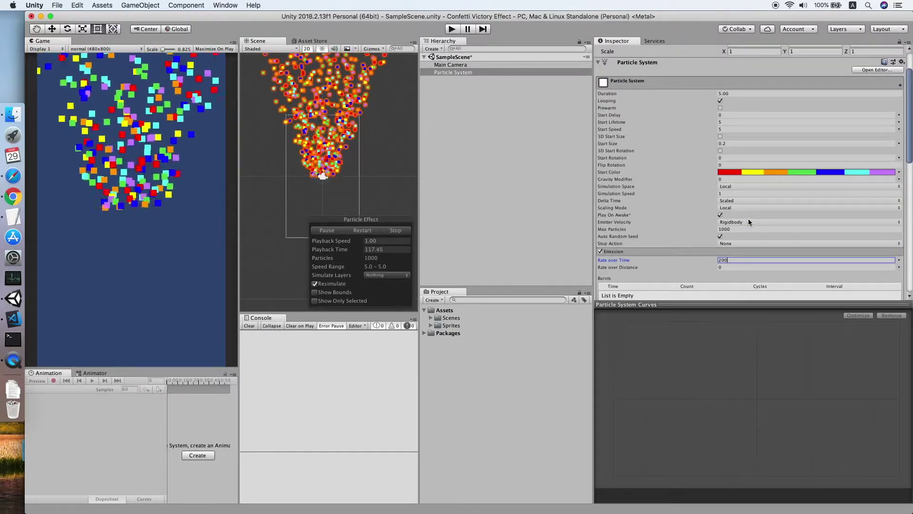
click(733, 93)
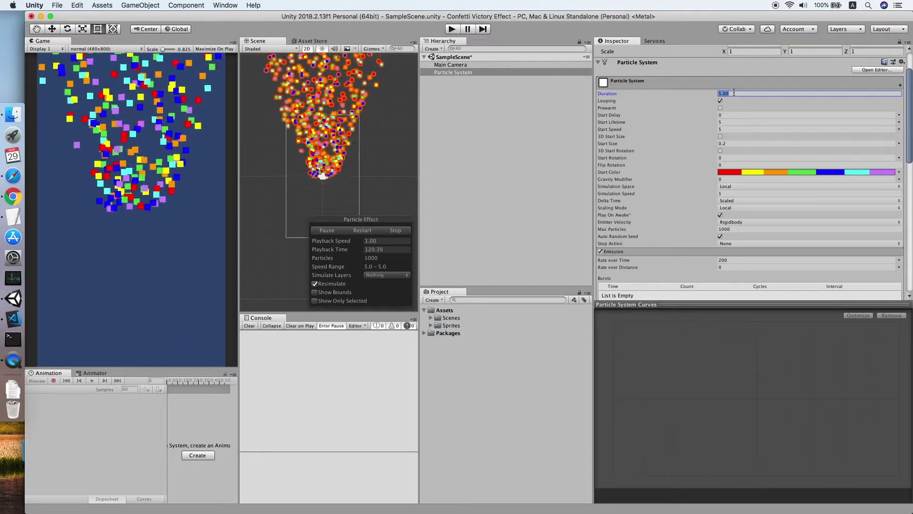
Set Duration 1, Start Lifetime 2, Start Speed 2.5 and Gravity Modifier 0.3
click(732, 122)
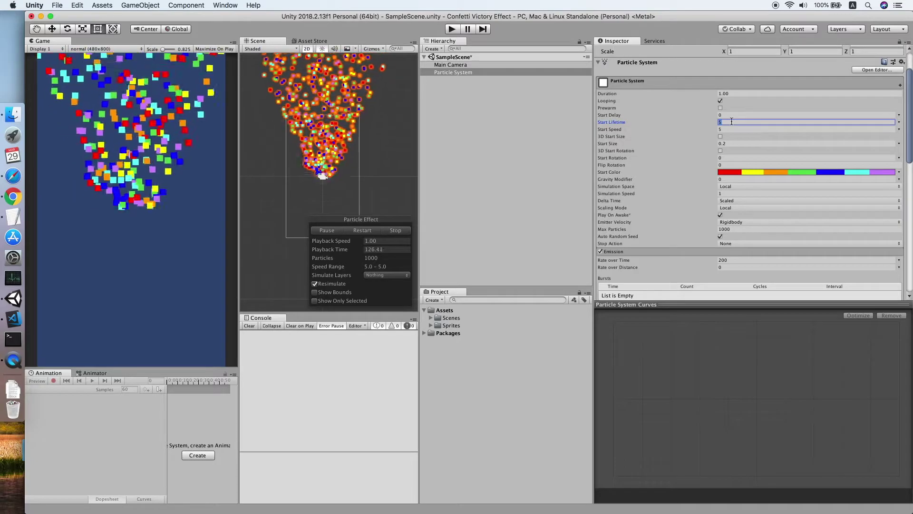
click(732, 129)
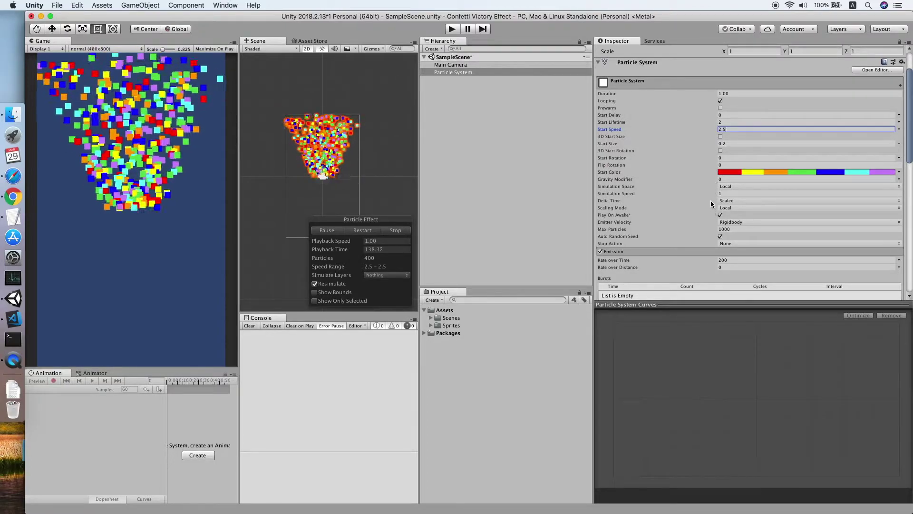
click(727, 178)
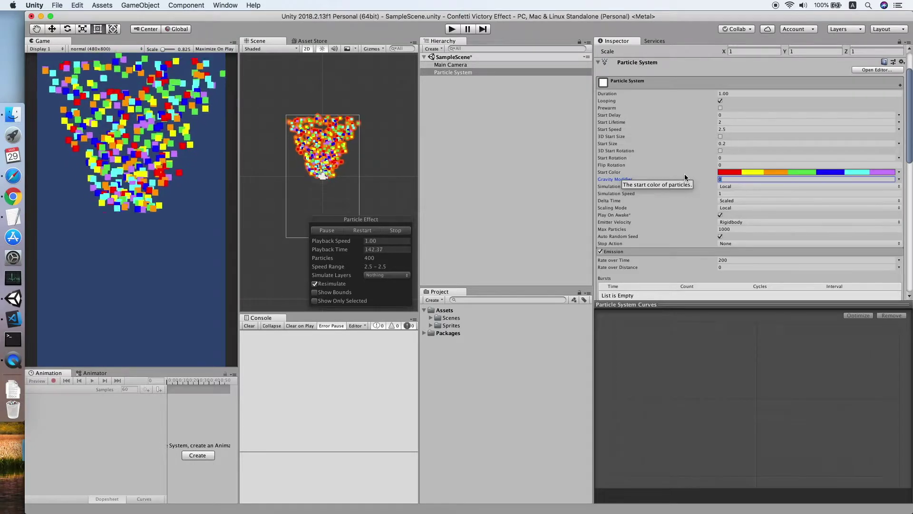
text(0.3)
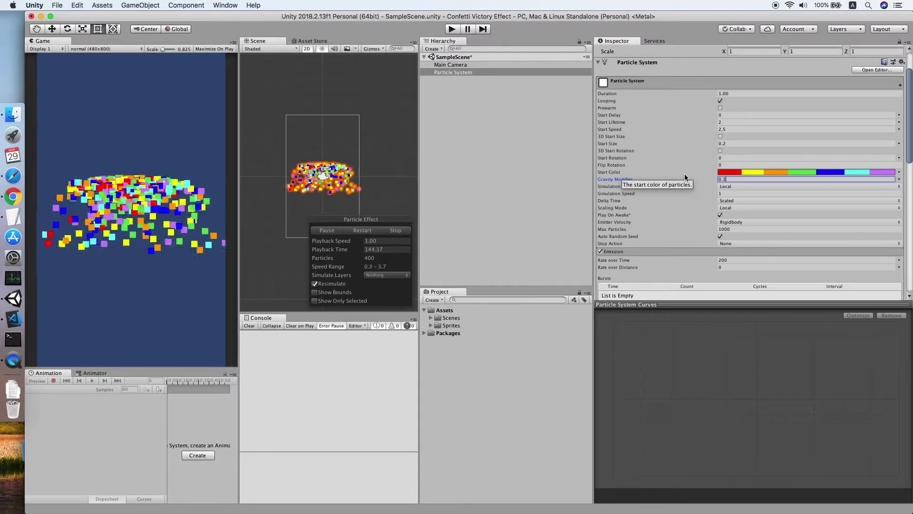
scroll(689, 185, down, 4)
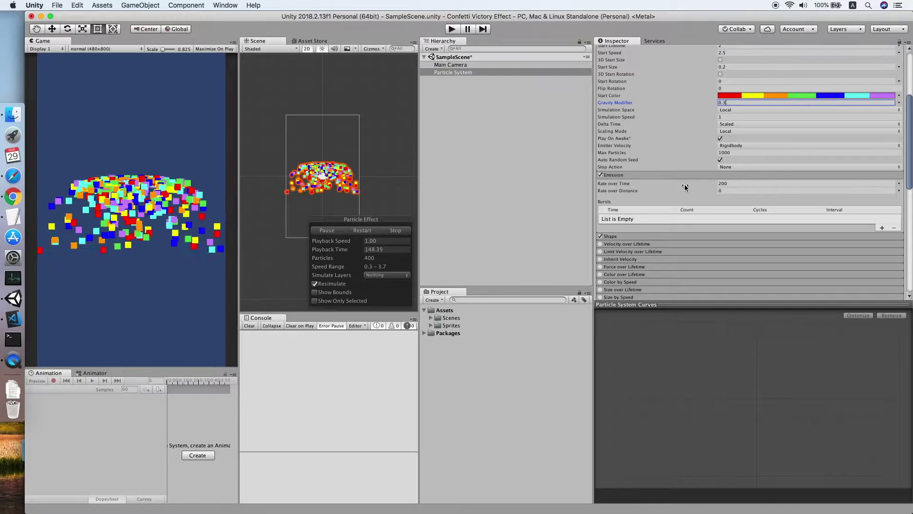
Set the Shape module's emitter shape to Box
scroll(757, 216, down, 5)
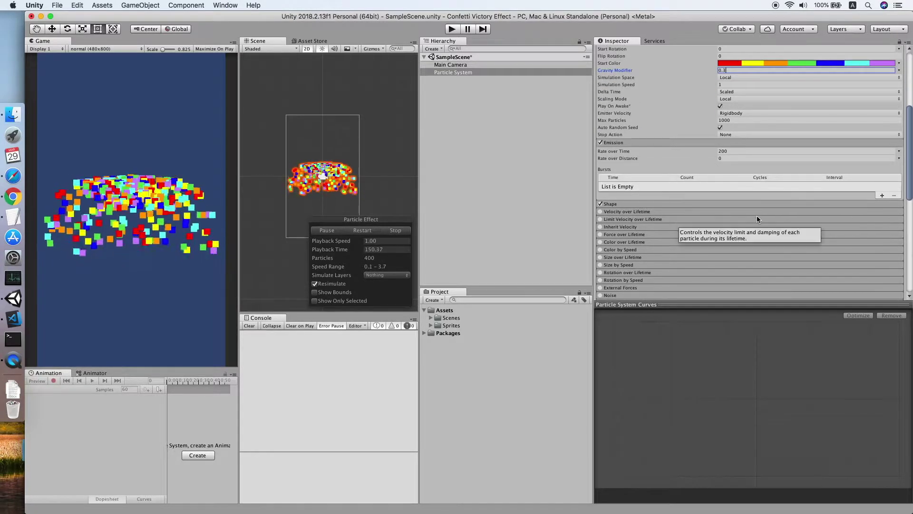
scroll(757, 215, down, 4)
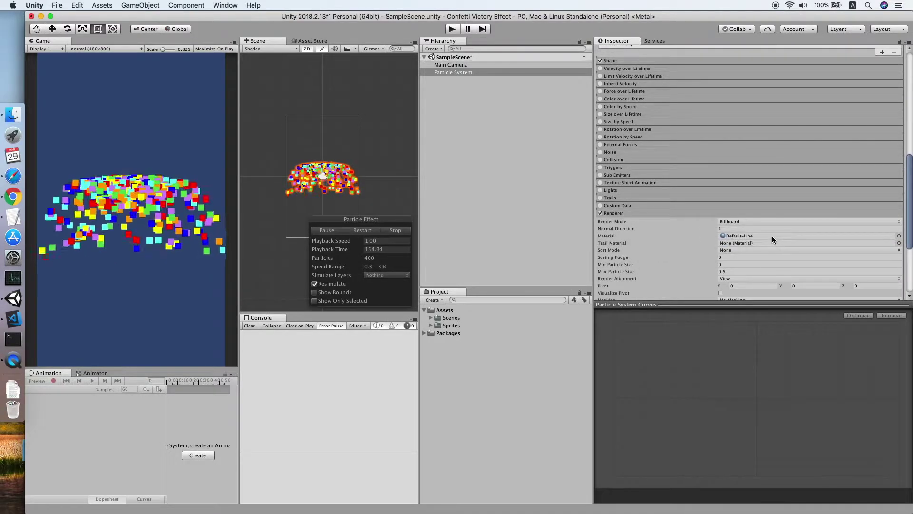
scroll(755, 236, down, 1)
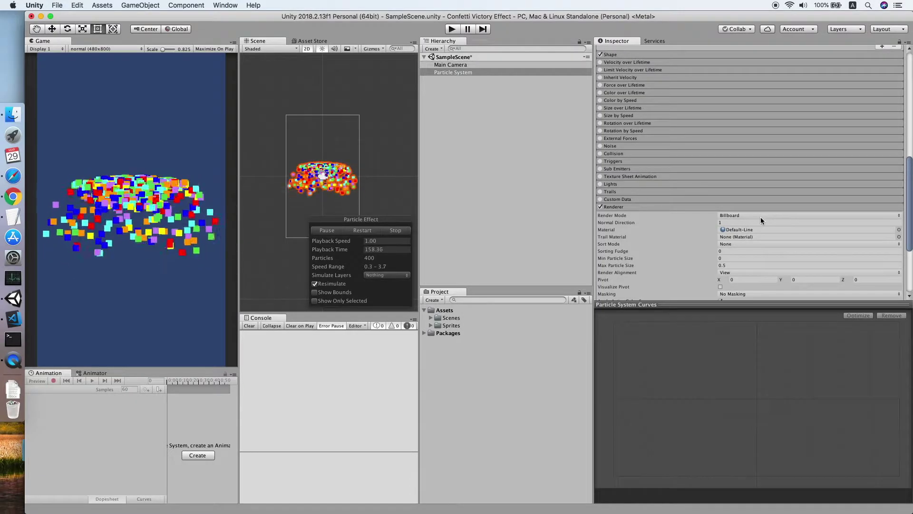
scroll(685, 185, up, 5)
click(681, 151)
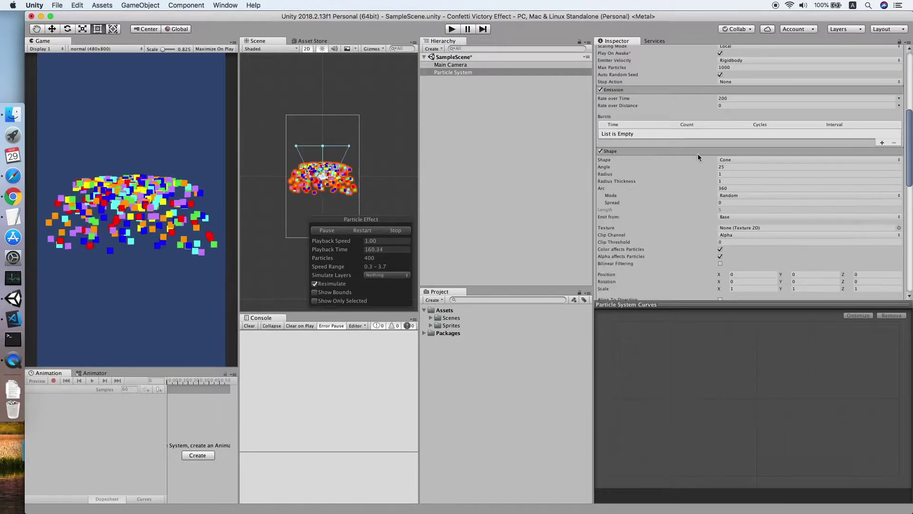
click(741, 159)
click(695, 150)
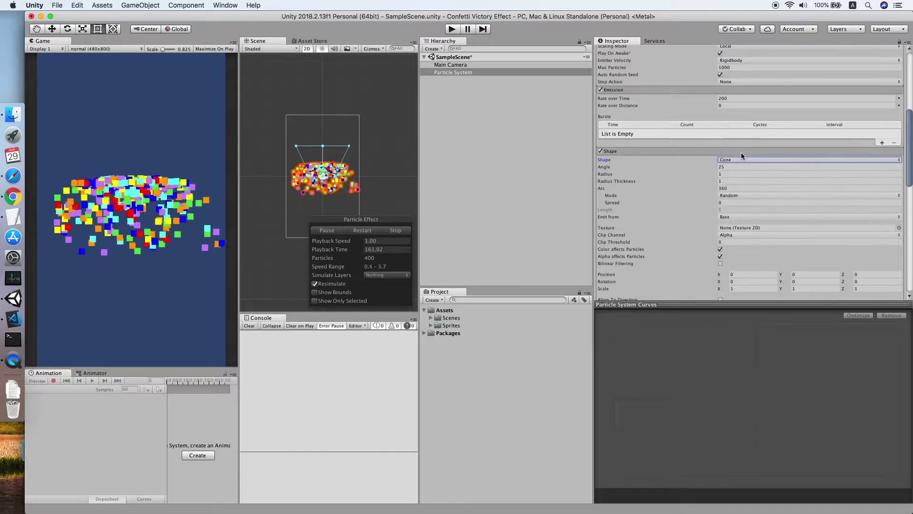
click(741, 158)
click(720, 176)
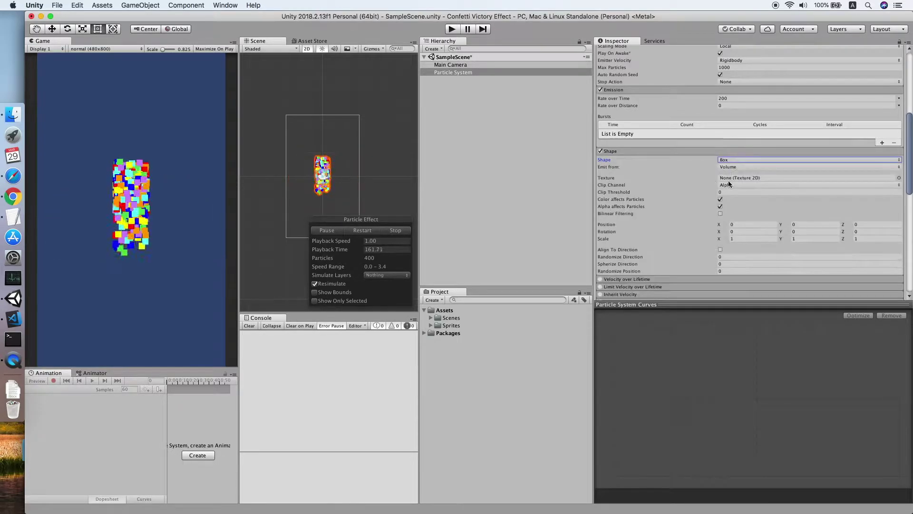
Emit from the box's Volume and stretch the box wider horizontally
scroll(736, 181, up, 3)
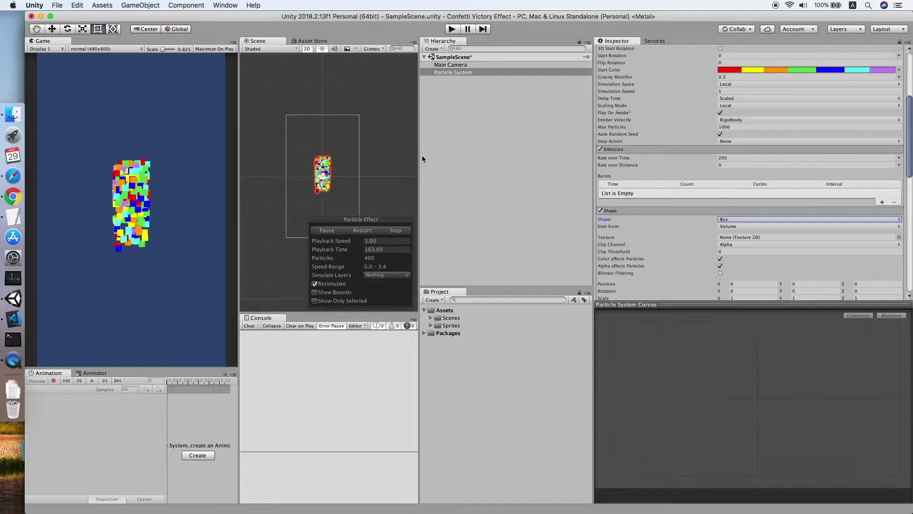
scroll(763, 211, down, 1)
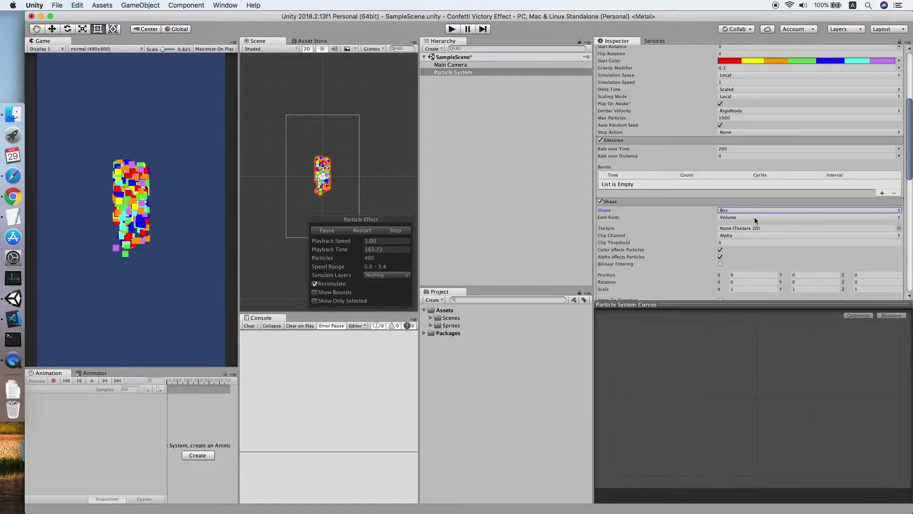
click(754, 217)
click(755, 218)
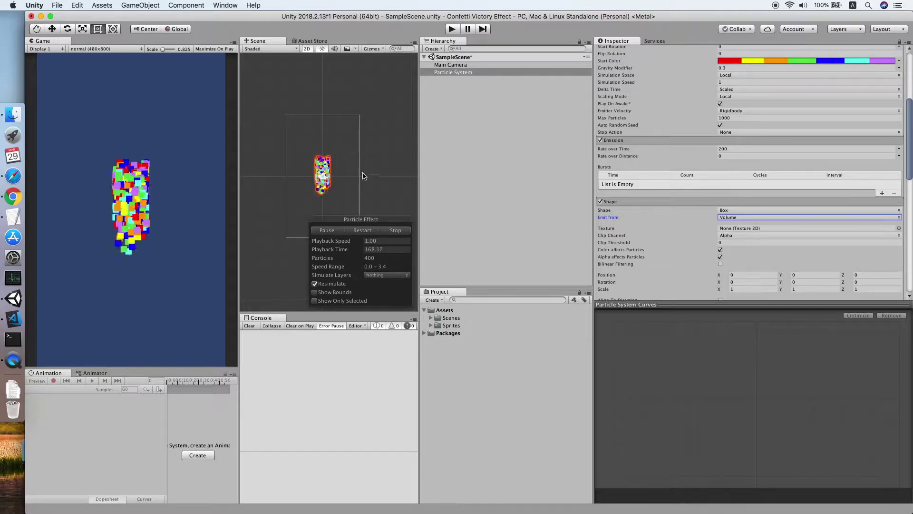
scroll(342, 179, up, 5)
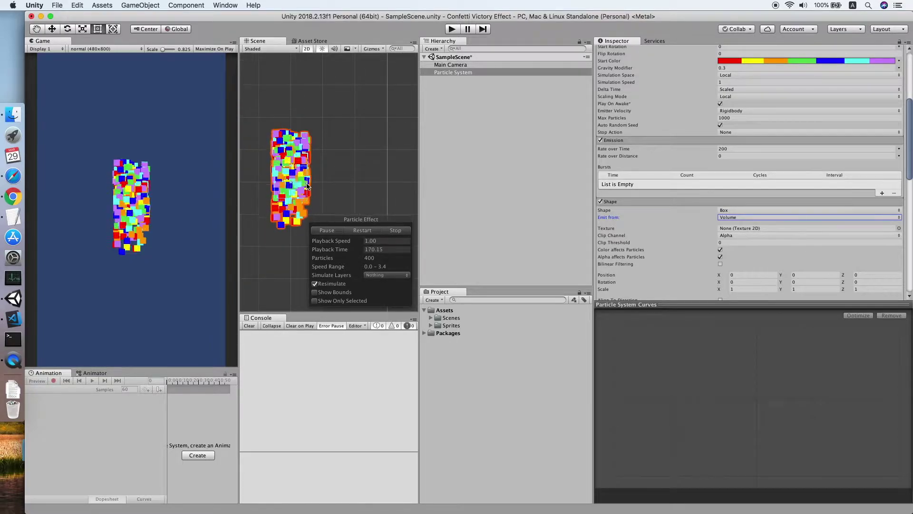
drag(307, 186, 338, 185)
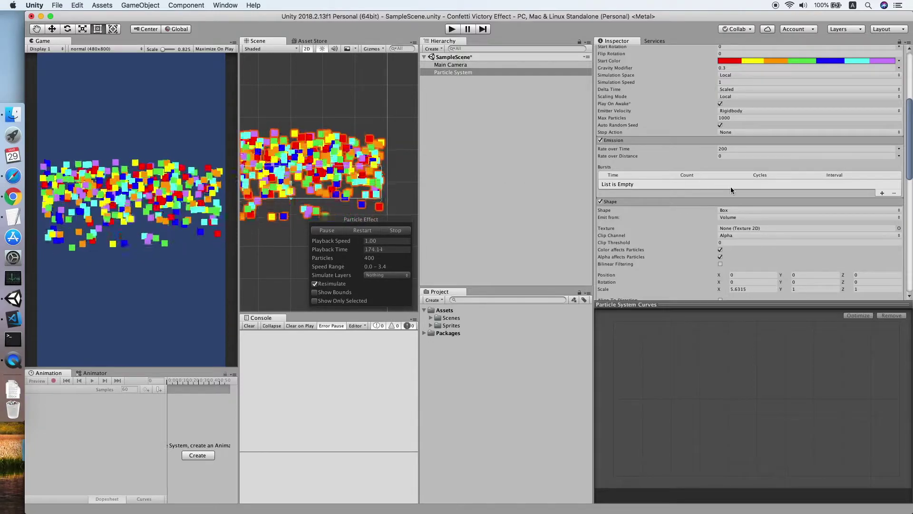
Change the particles' Start Lifetime to 1
scroll(733, 188, up, 5)
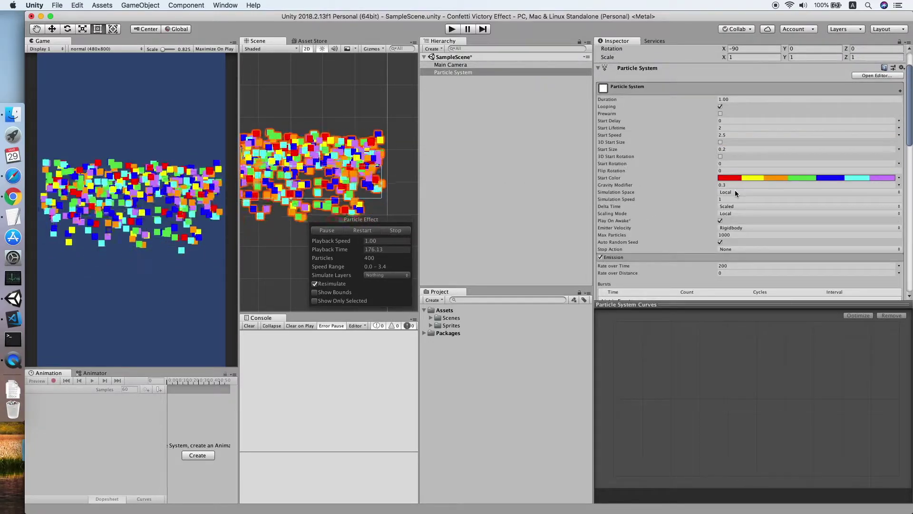
scroll(735, 190, up, 2)
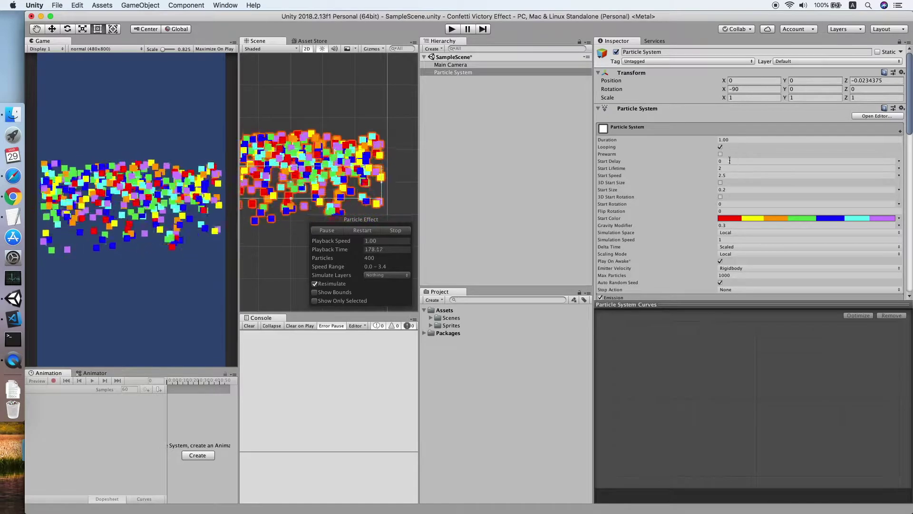
click(727, 167)
text(1)
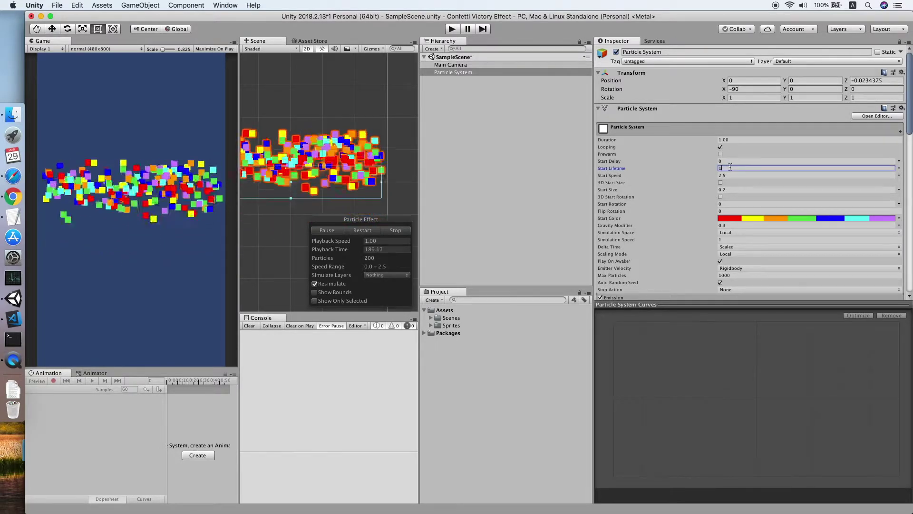
scroll(746, 170, down, 2)
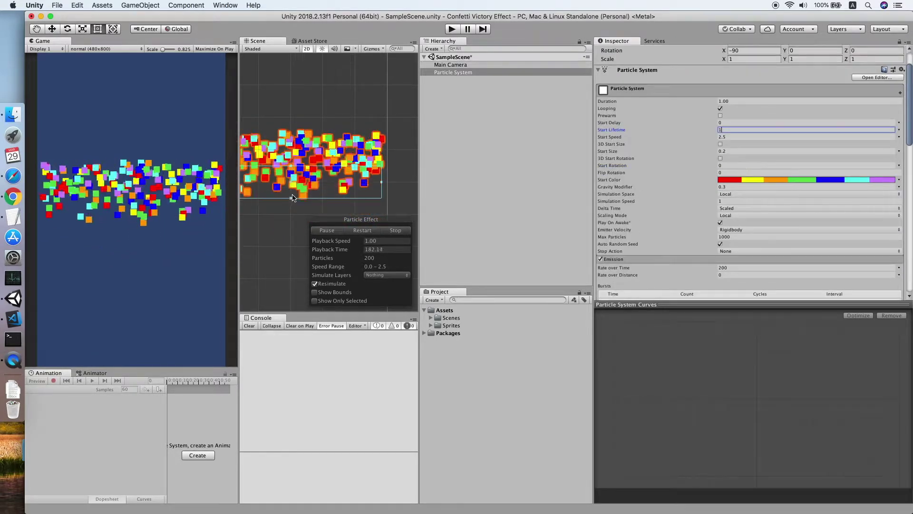
key(Return)
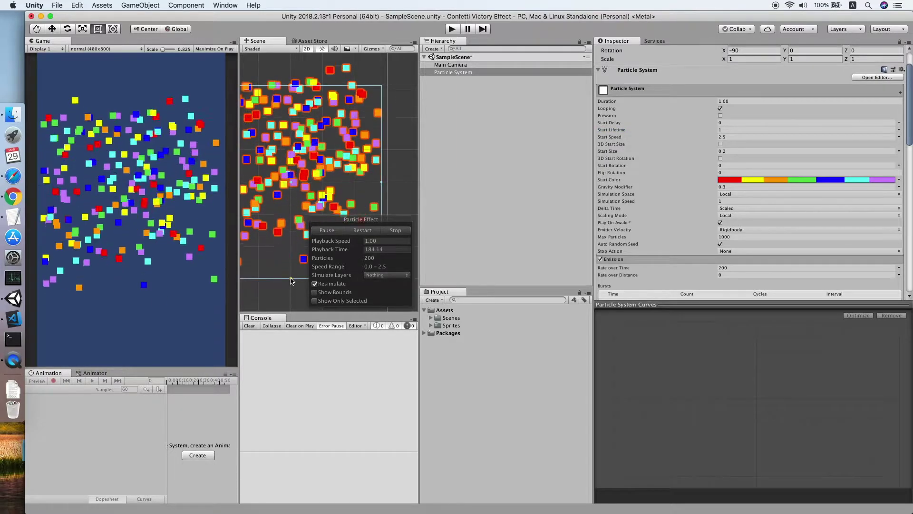
Keep Volume emission and flatten the emitter box to Z scale 1.0847
scroll(286, 152, down, 5)
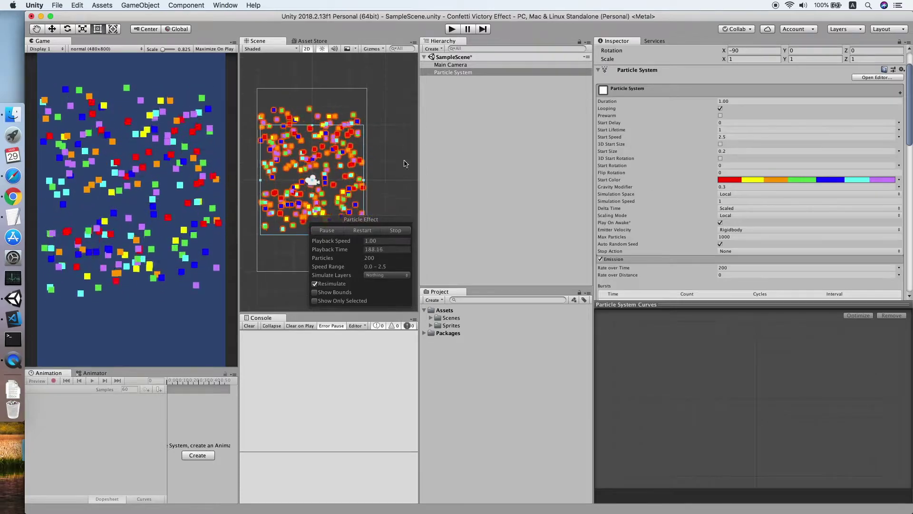
scroll(710, 199, down, 8)
click(746, 151)
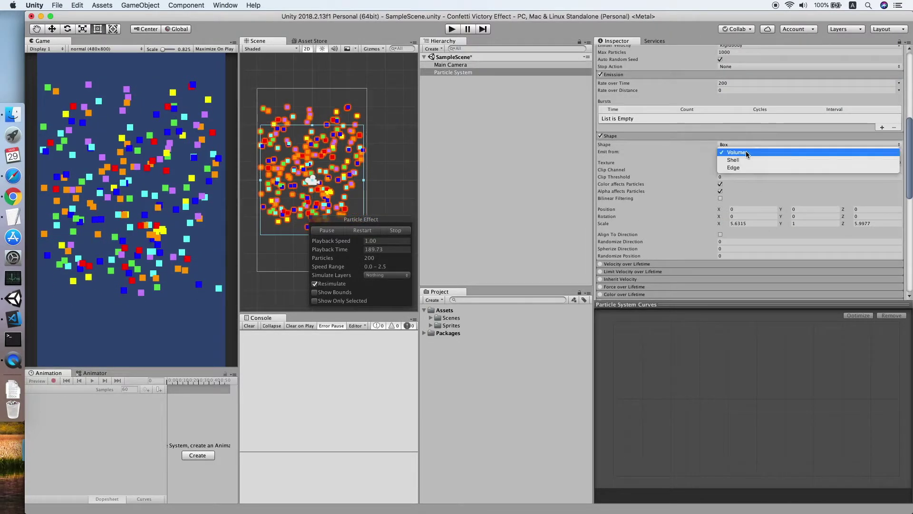
click(746, 151)
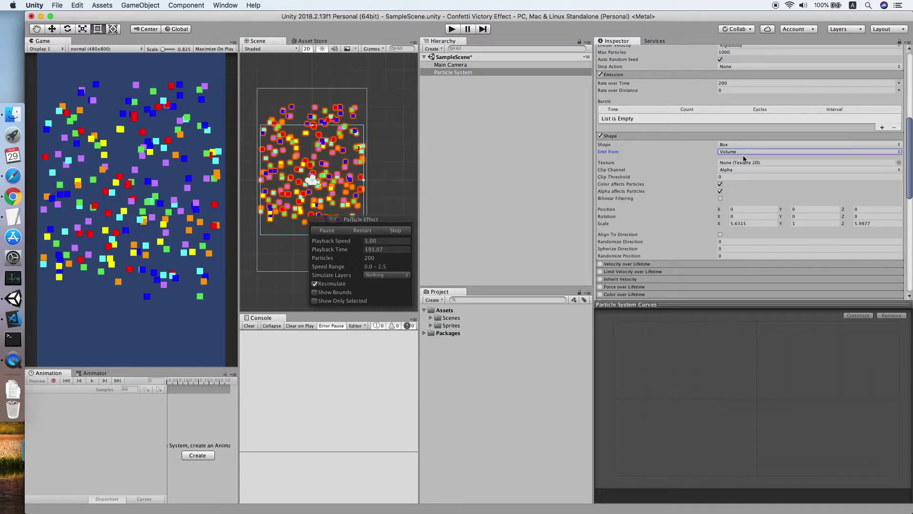
scroll(742, 159, down, 7)
scroll(741, 159, up, 7)
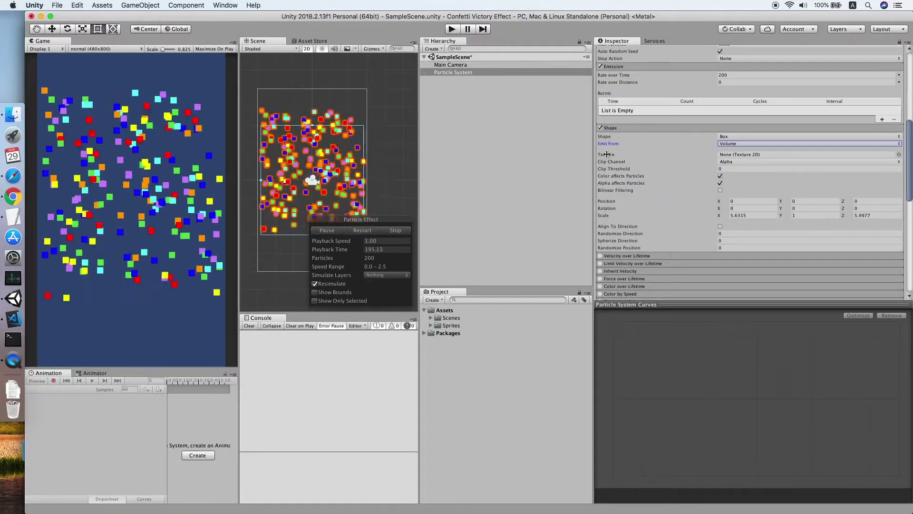
scroll(739, 157, up, 6)
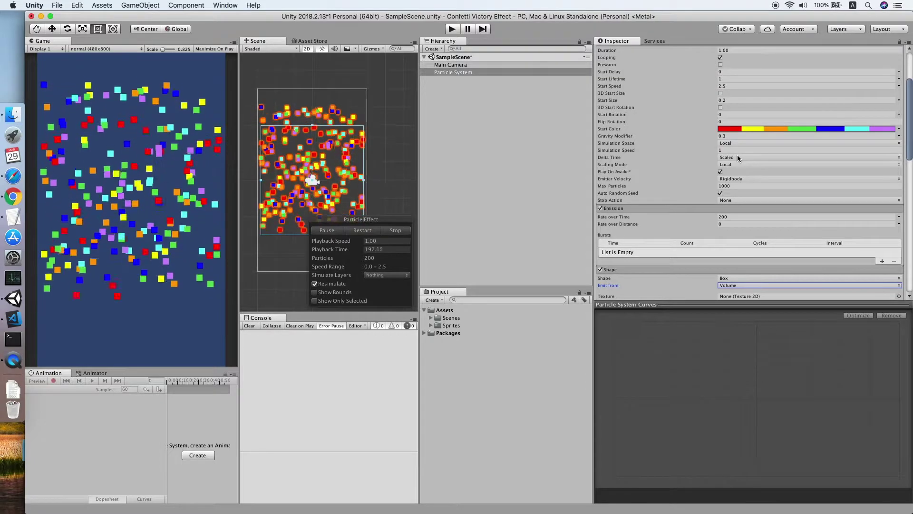
scroll(737, 155, up, 3)
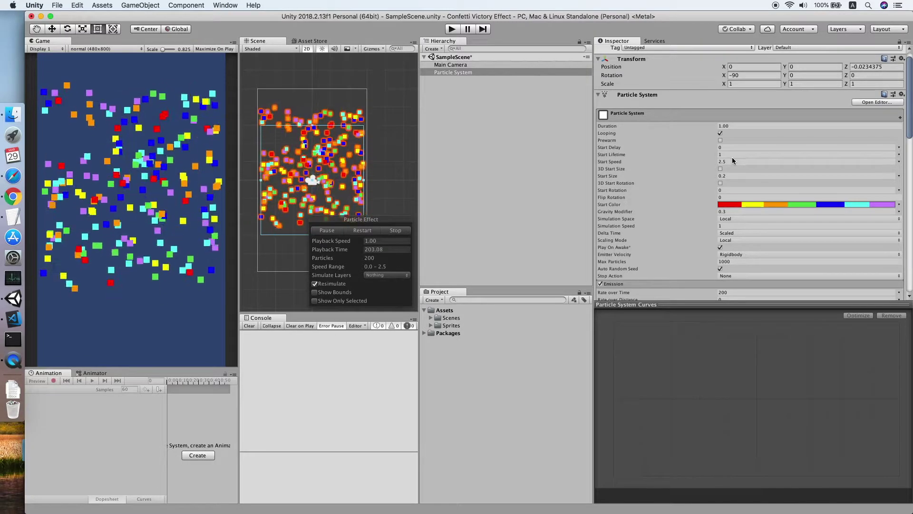
scroll(732, 157, down, 5)
drag(312, 126, 313, 172)
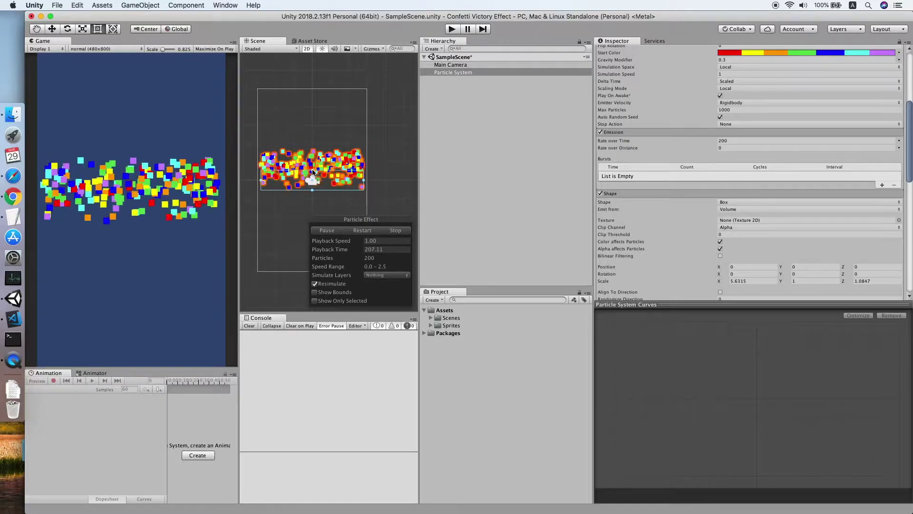
Set the particles' Start Lifetime to 3
scroll(639, 115, up, 1)
scroll(713, 95, up, 2)
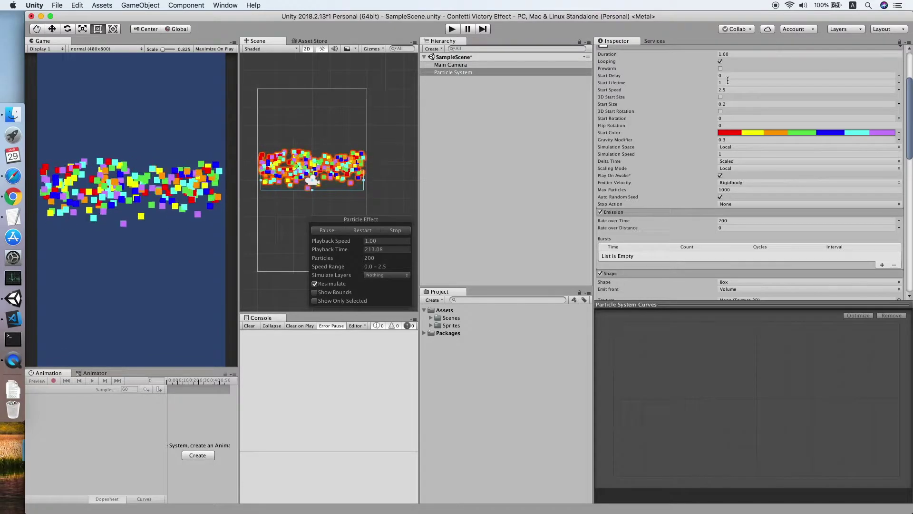
click(727, 82)
text(23)
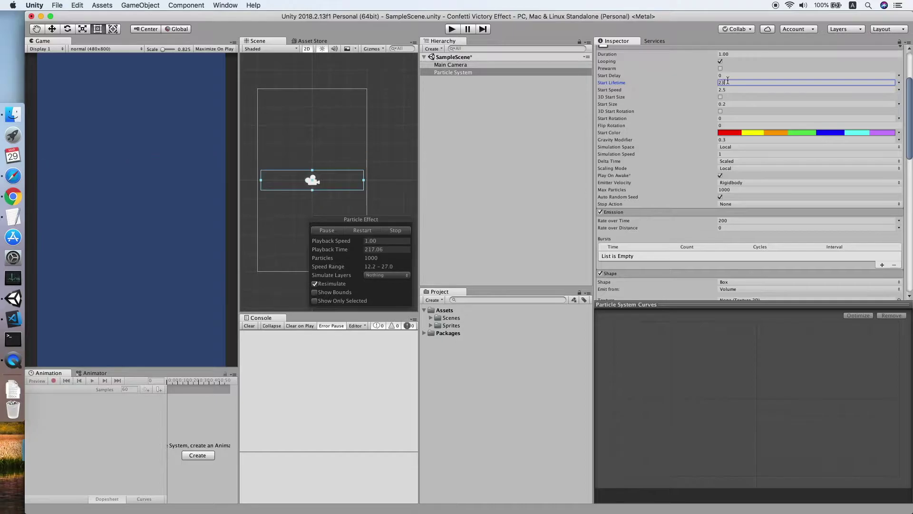
key(BackSpace)
key(BackSpace)
text(3)
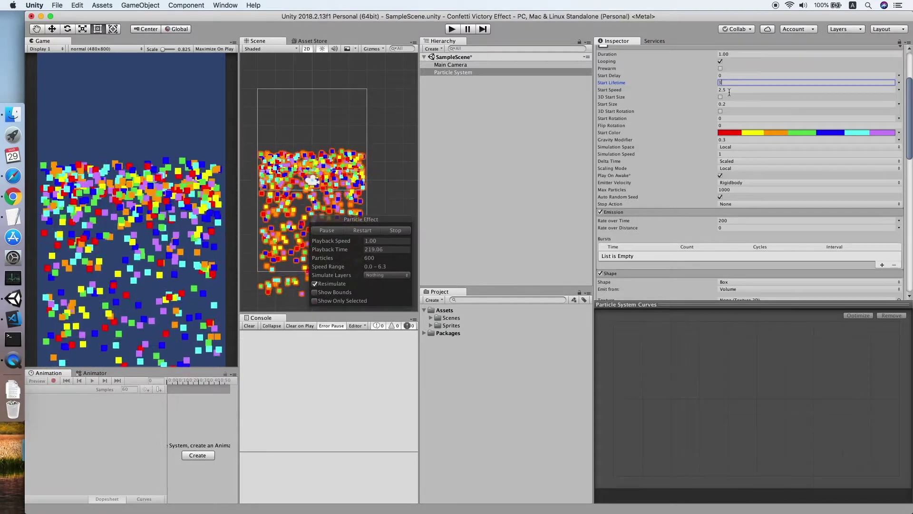
Raise the Particle System's Transform Position Y to 2.38
scroll(694, 105, up, 1)
scroll(766, 116, up, 1)
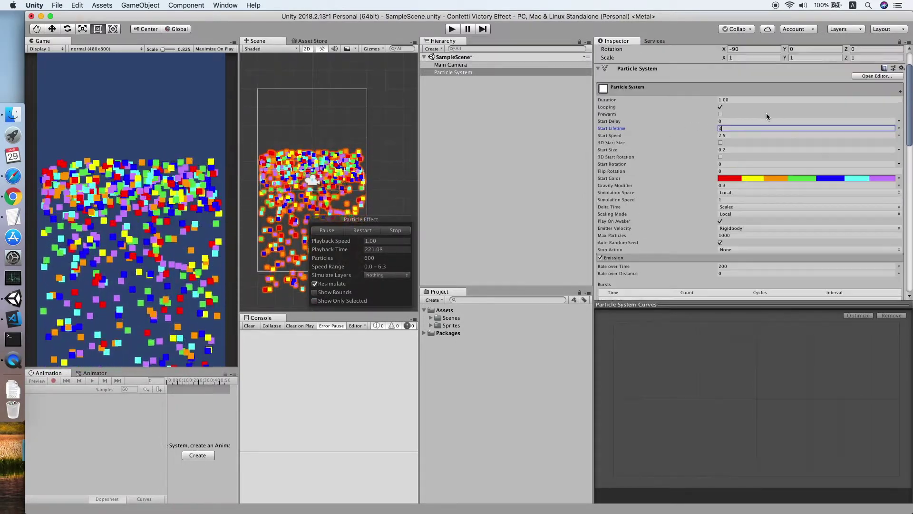
scroll(775, 104, up, 2)
drag(786, 81, 813, 80)
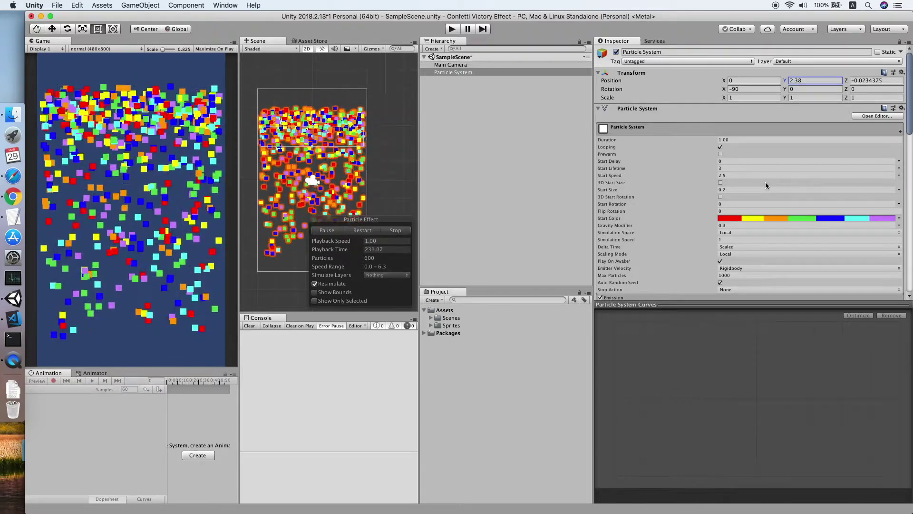
scroll(787, 185, down, 5)
scroll(788, 186, down, 7)
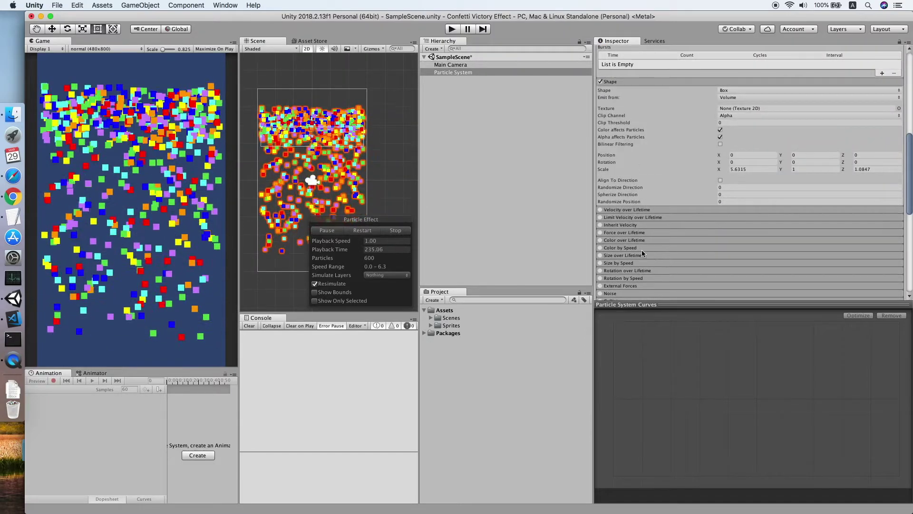
scroll(656, 245, down, 1)
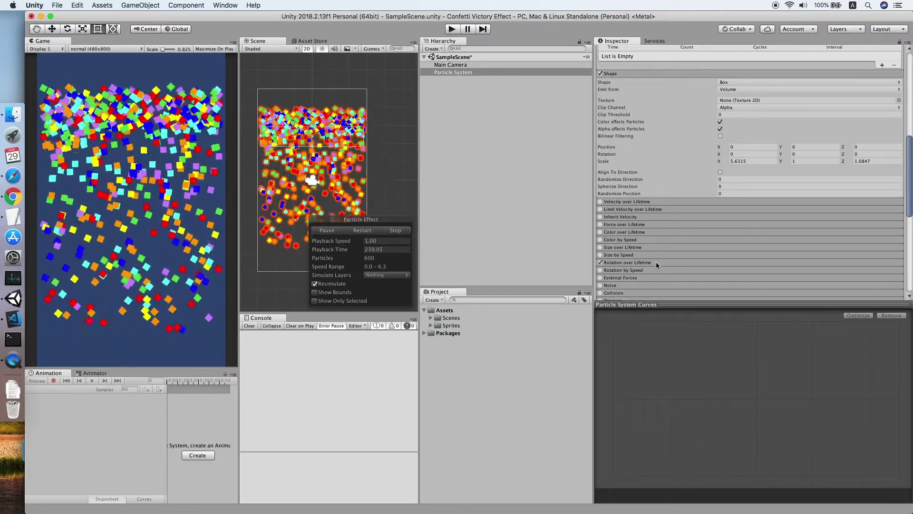
Enable Rotation over Lifetime with Angular Velocity random between 45 and 360
click(656, 262)
scroll(803, 265, down, 1)
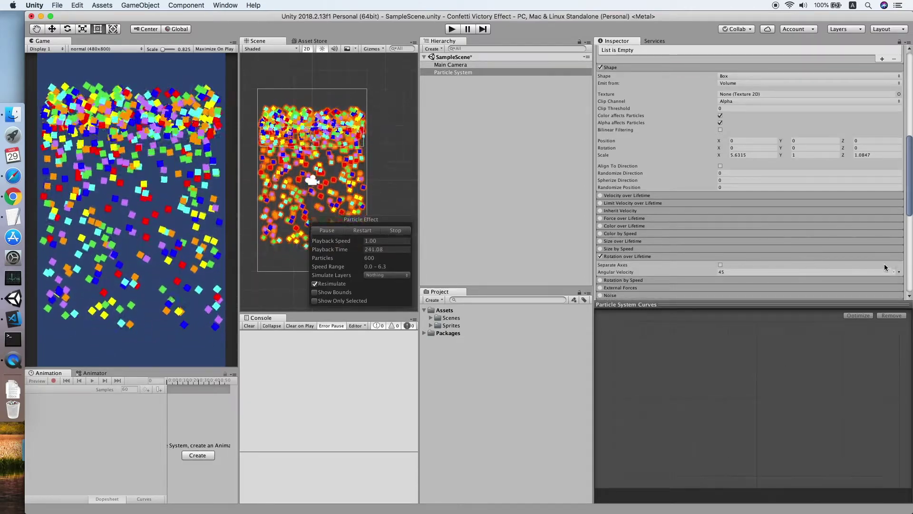
click(898, 272)
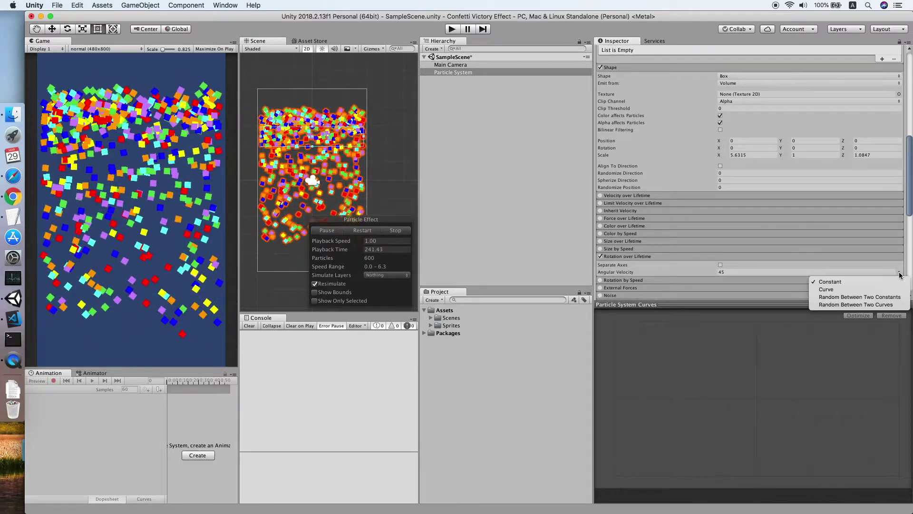
click(884, 297)
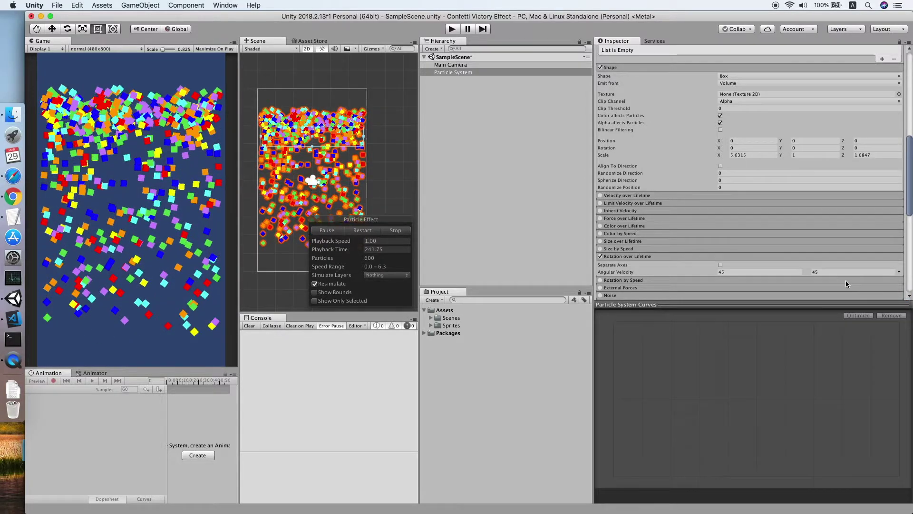
click(788, 275)
click(815, 272)
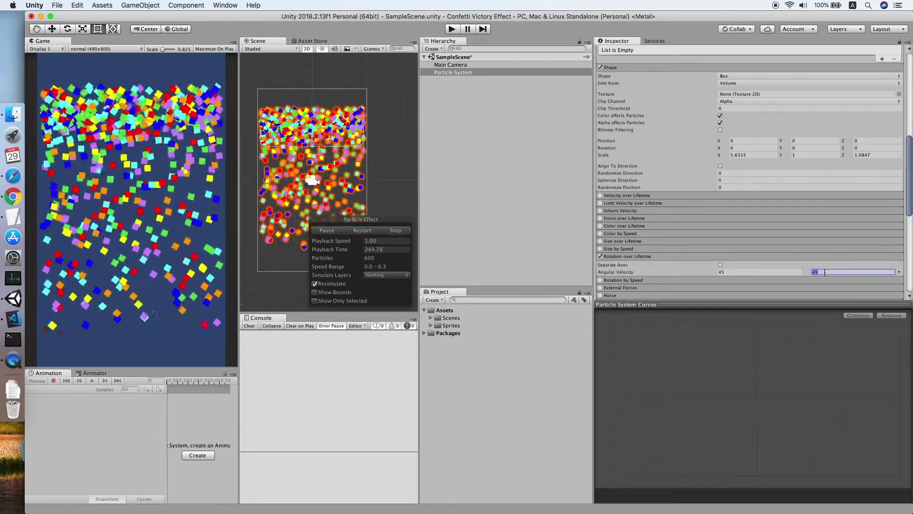
text(360)
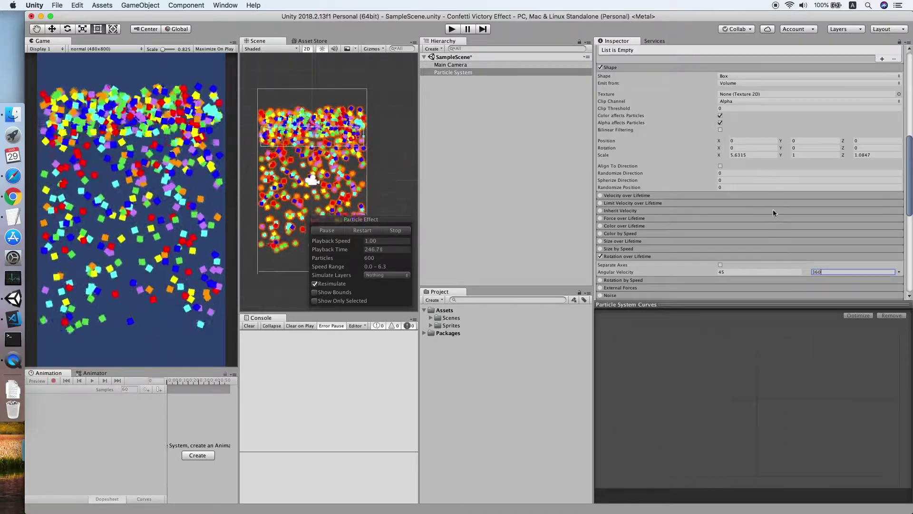
scroll(773, 209, up, 3)
scroll(758, 194, up, 5)
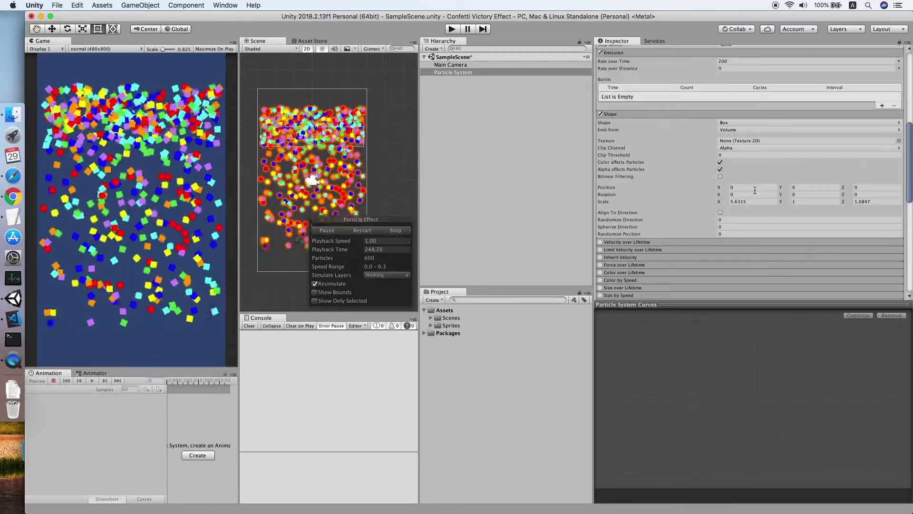
scroll(705, 189, up, 7)
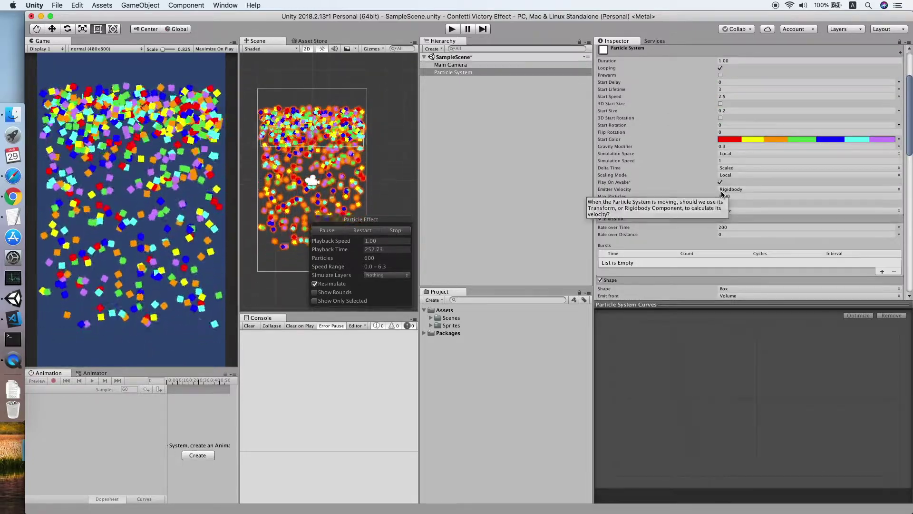
scroll(722, 156, up, 5)
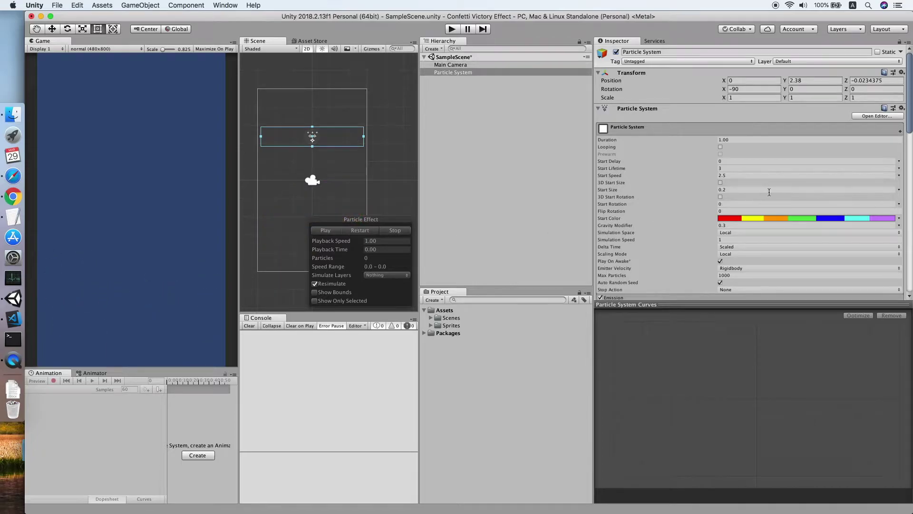
Re-enable Looping on the confetti Particle System and replay the effect preview
scroll(747, 176, down, 1)
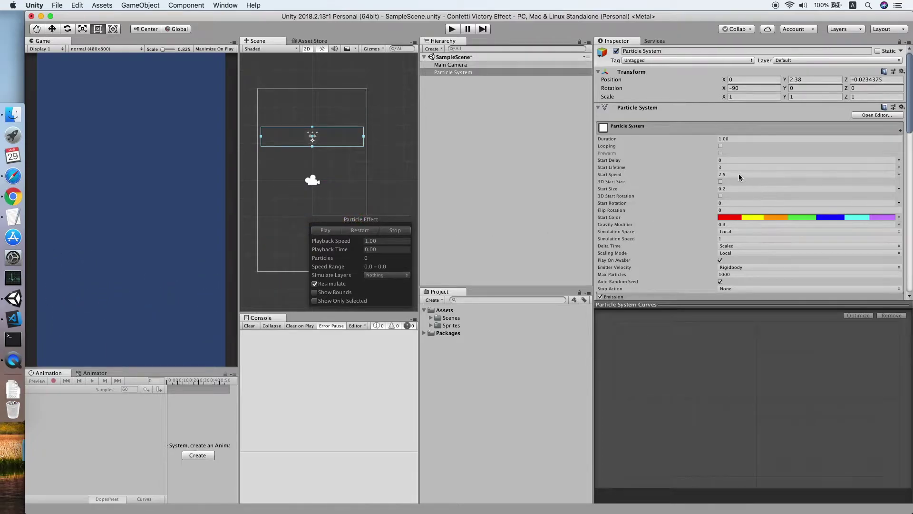
click(720, 146)
click(325, 230)
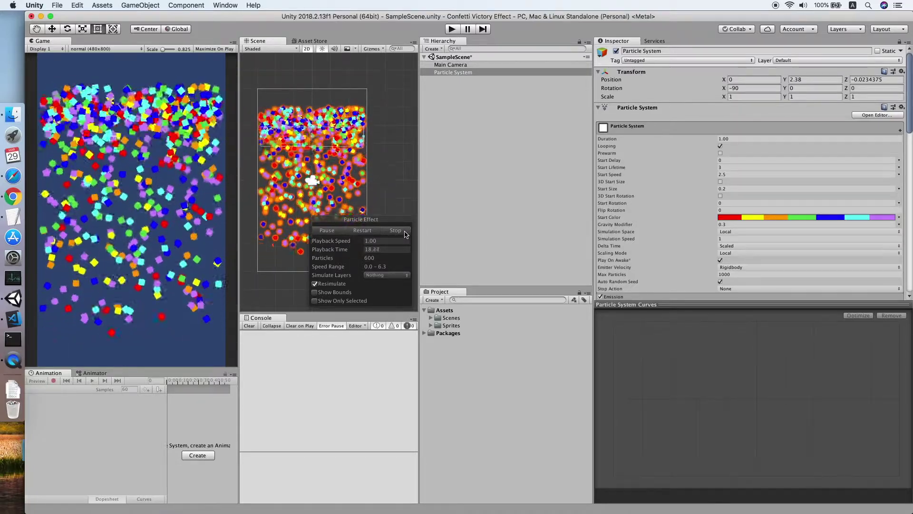
Enable the Color over Lifetime module for the confetti
scroll(836, 164, down, 10)
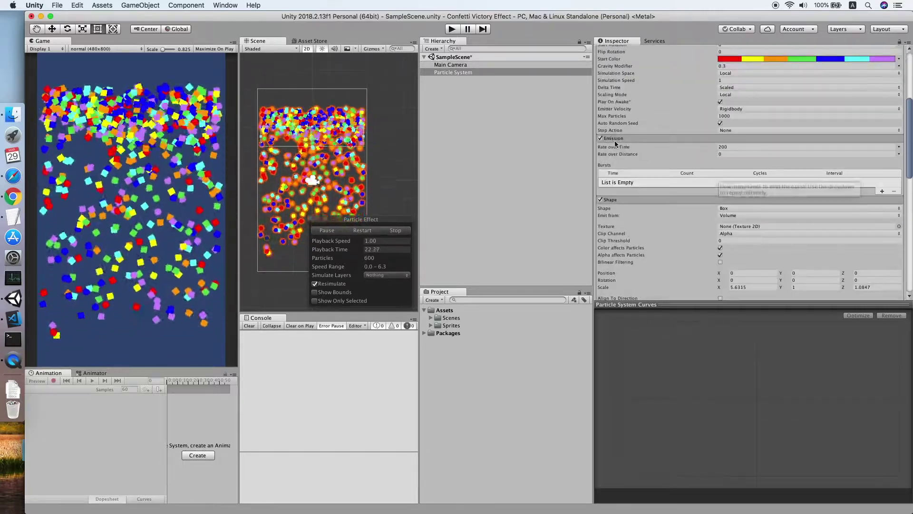
scroll(615, 141, up, 9)
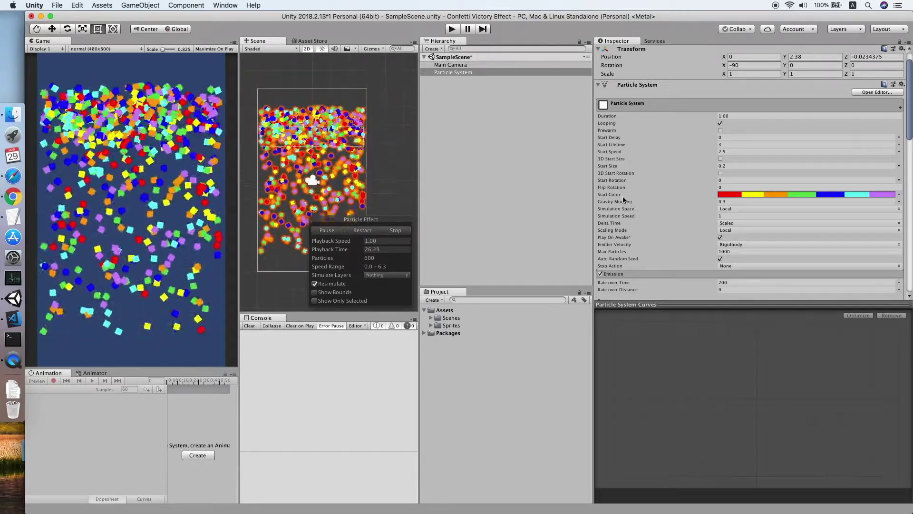
scroll(632, 205, down, 10)
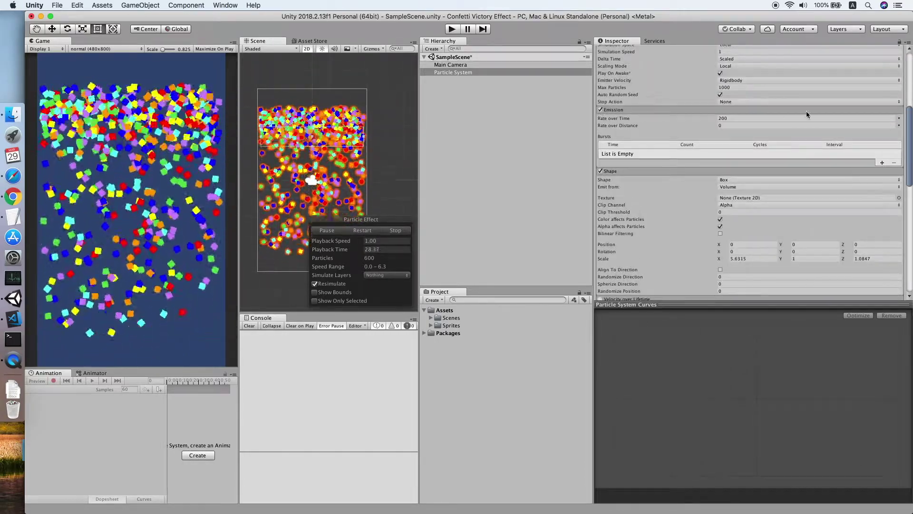
scroll(699, 211, down, 6)
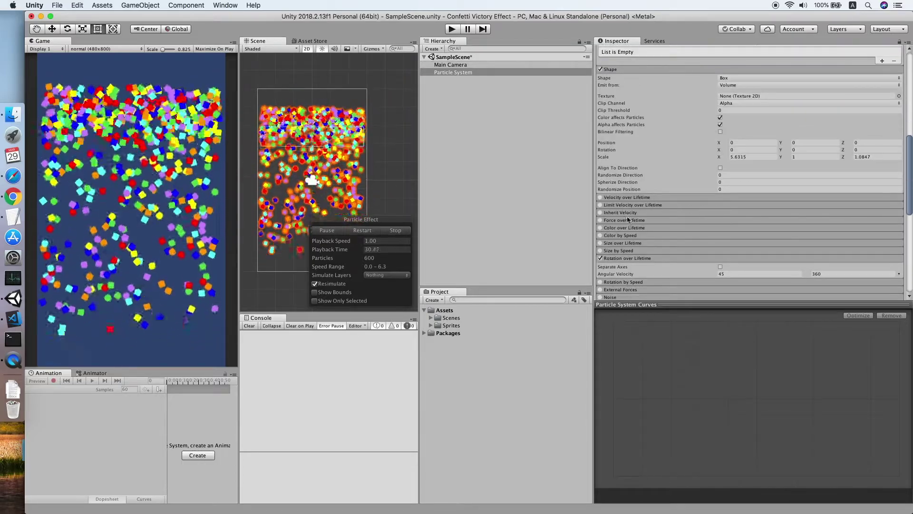
click(641, 227)
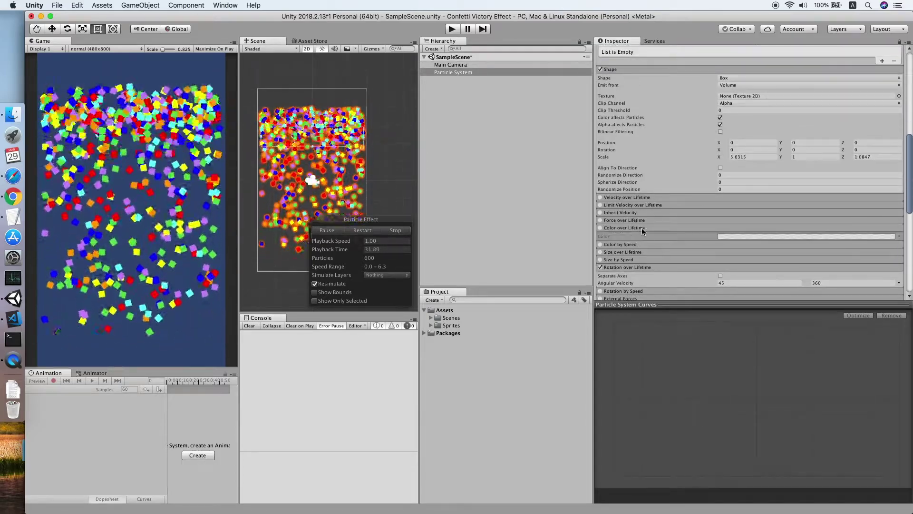
click(601, 228)
Set the gradient alpha to 255 at 80.3%, fading to 0 at the end
click(874, 236)
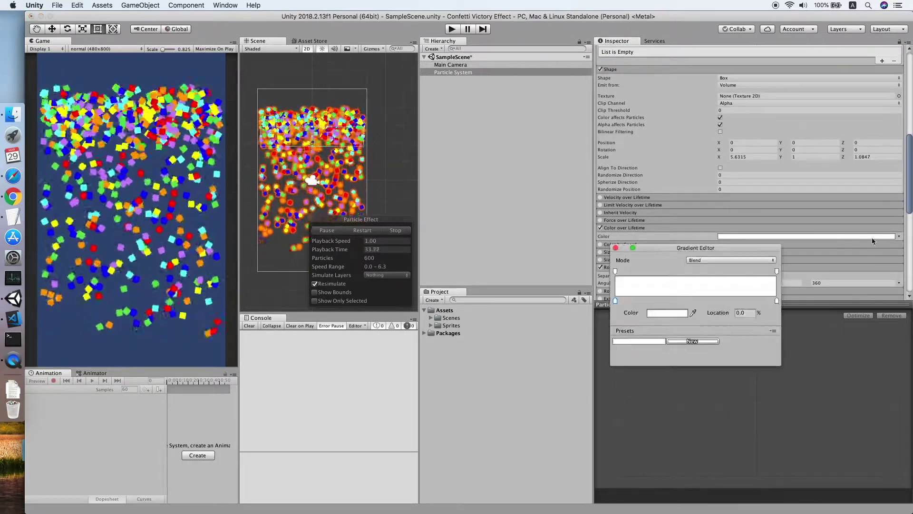
click(745, 272)
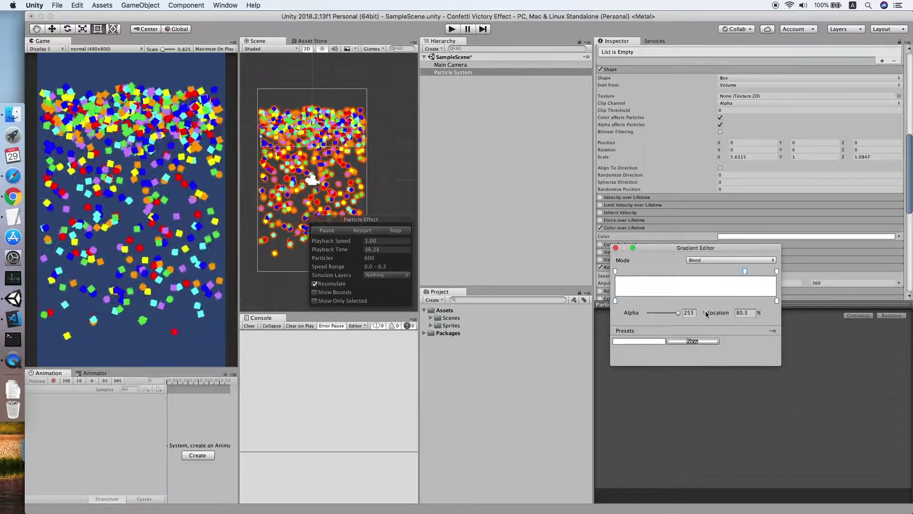
drag(641, 313, 597, 314)
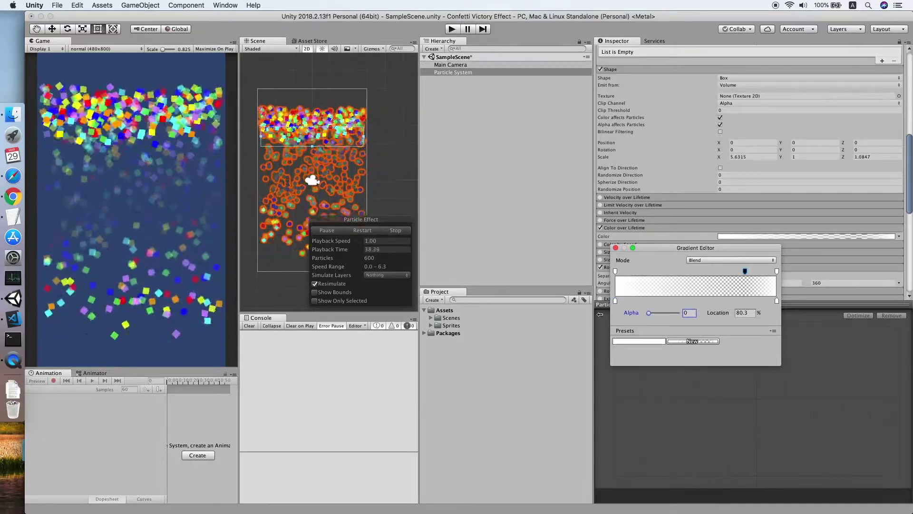
drag(600, 314, 736, 316)
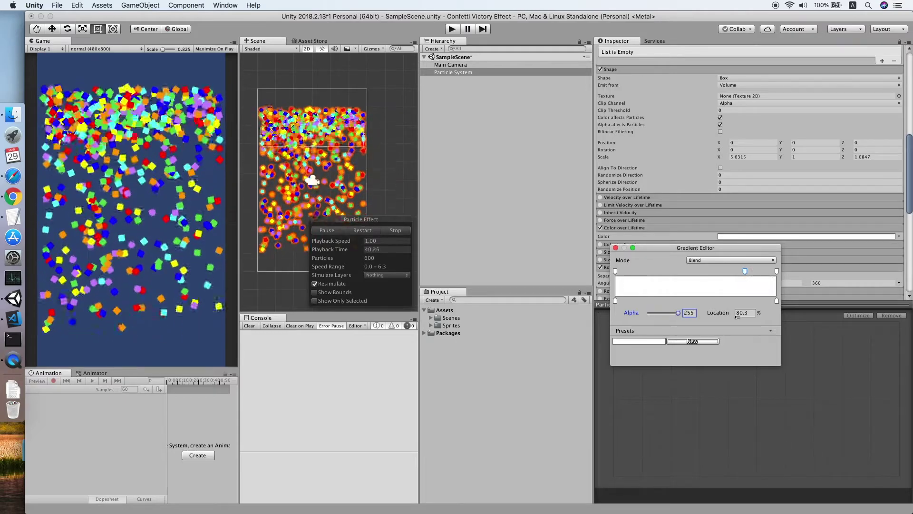
click(777, 271)
drag(678, 313, 615, 318)
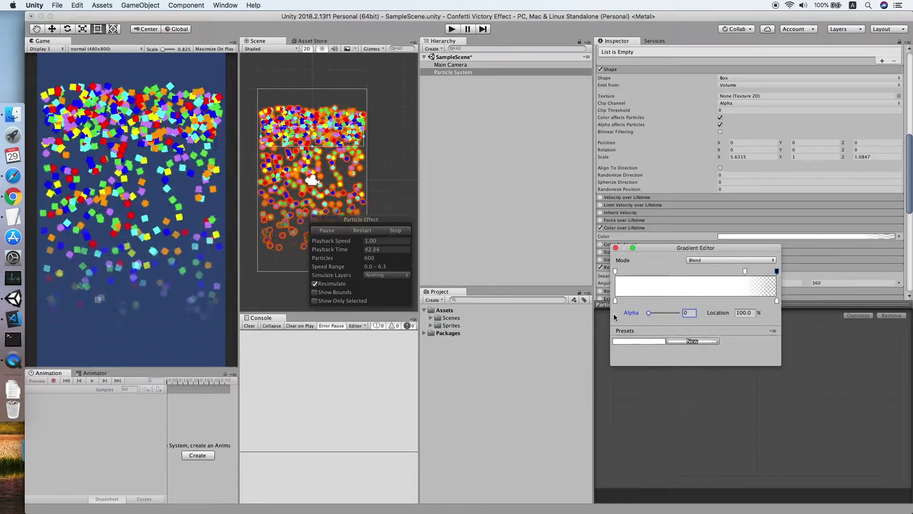
click(615, 248)
scroll(738, 220, up, 15)
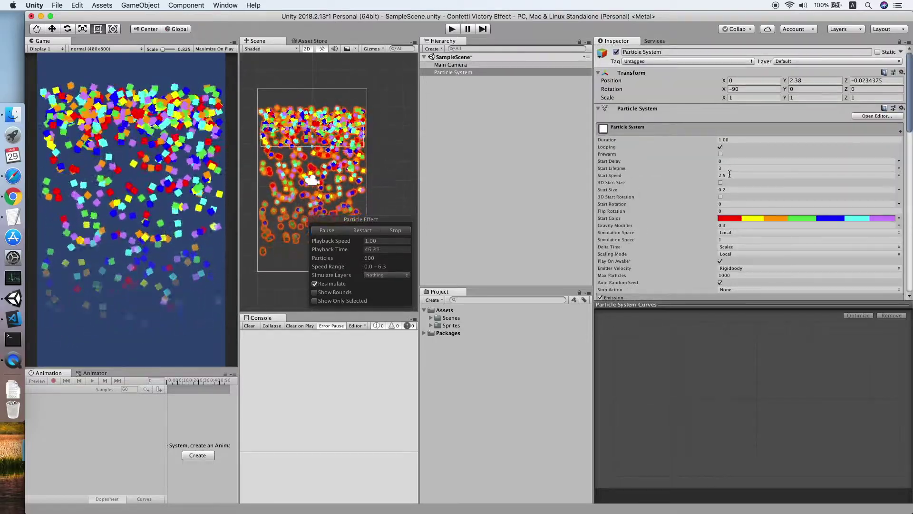
Set Start Speed to 1 and raise the emitter to position Y 4.08
click(726, 168)
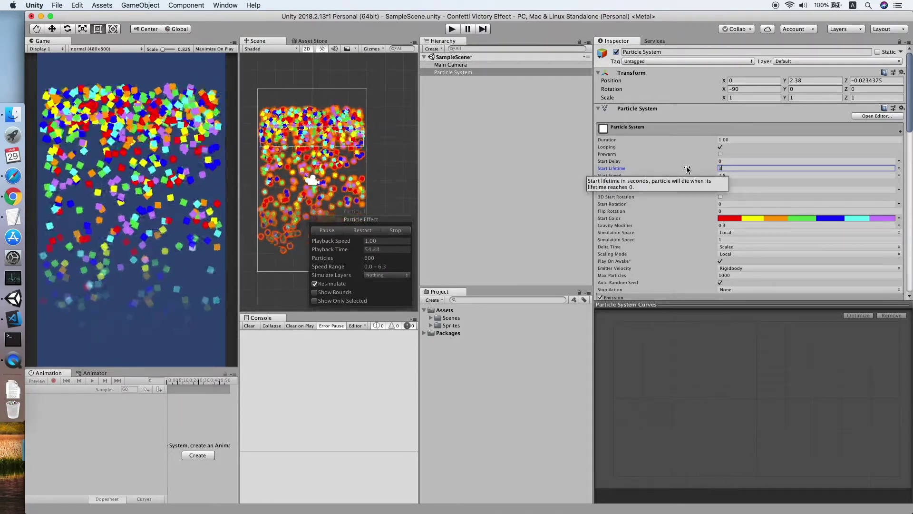
click(736, 176)
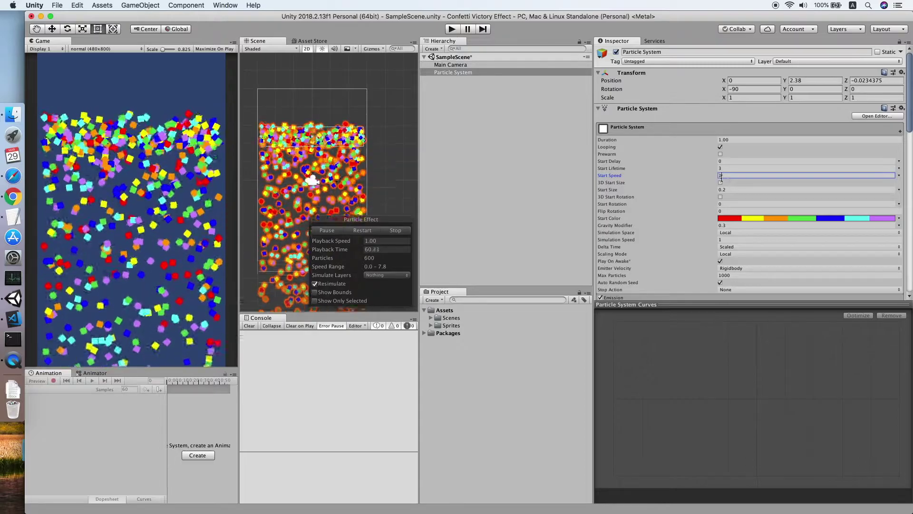
key(BackSpace)
text(1)
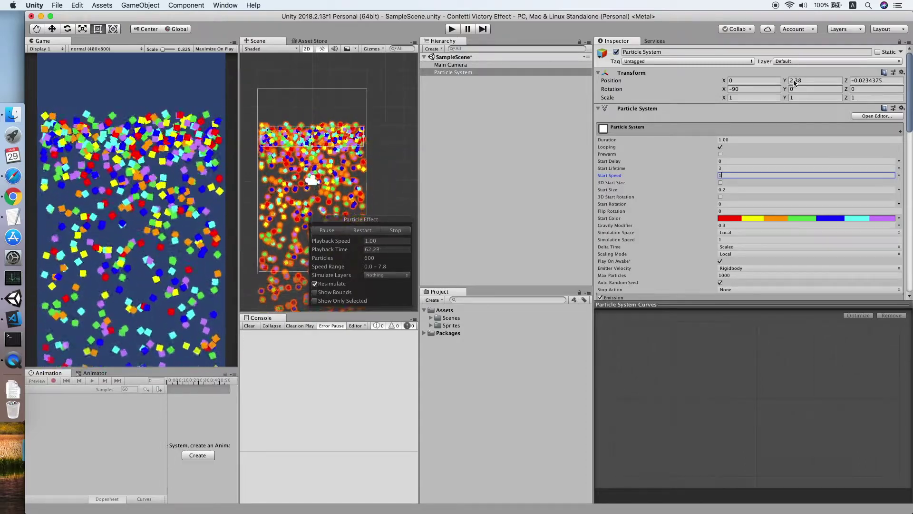
drag(785, 81, 810, 82)
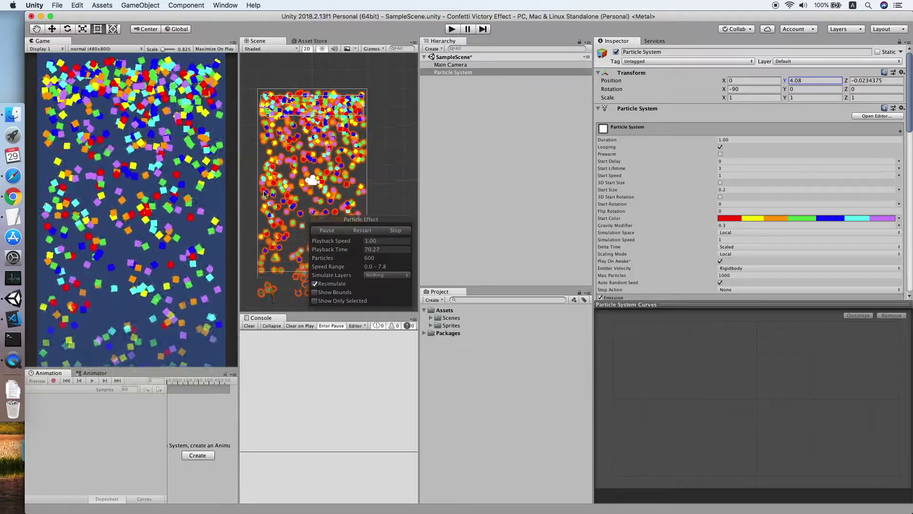
Turn Looping off, preview the single burst, and rename the object BoxConfetti
click(720, 147)
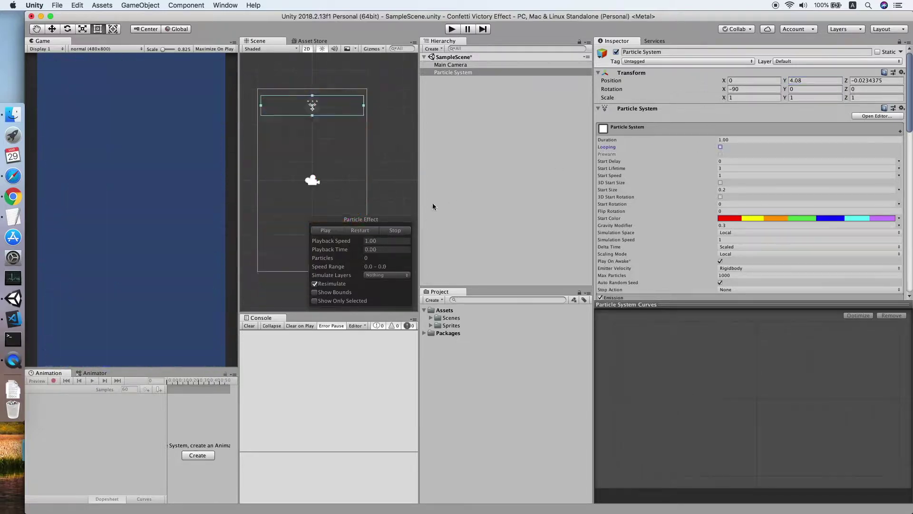
click(317, 230)
click(464, 71)
click(475, 72)
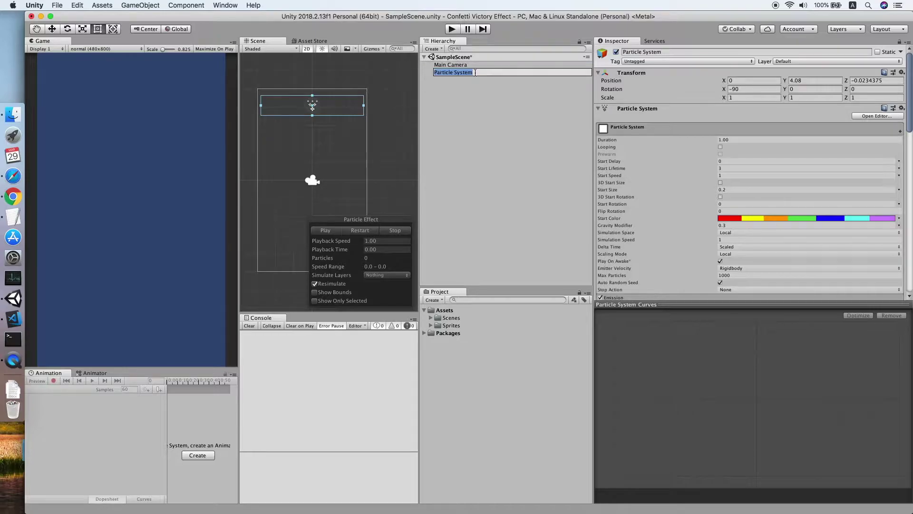
text(BoxConfetti)
key(Return)
Create a Prefab folder in Assets and save BoxConfetti into it as a prefab
right_click(440, 316)
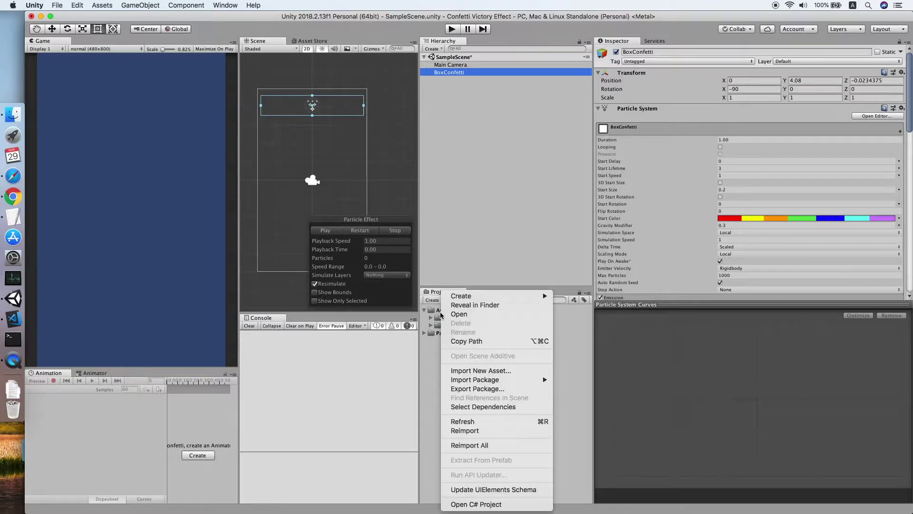
mouse_move(474, 297)
click(588, 189)
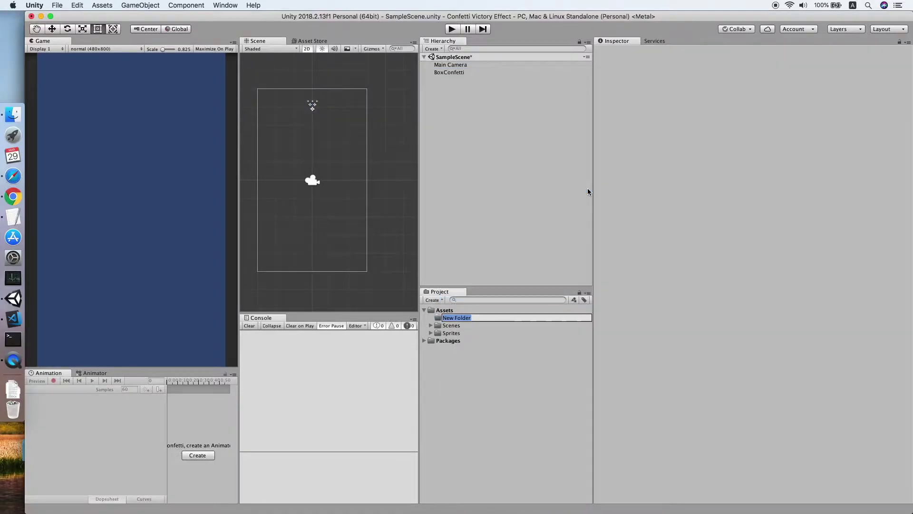
text(Prefabv)
key(Return)
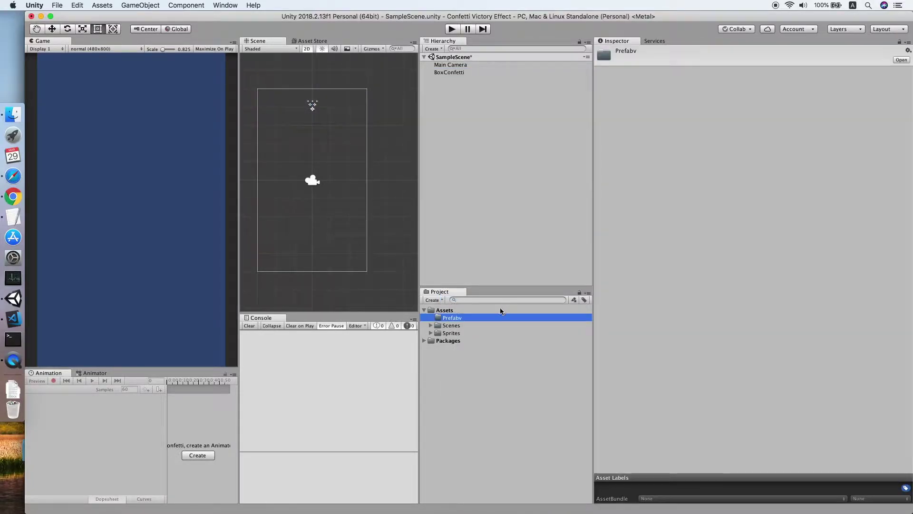
click(490, 317)
key(BackSpace)
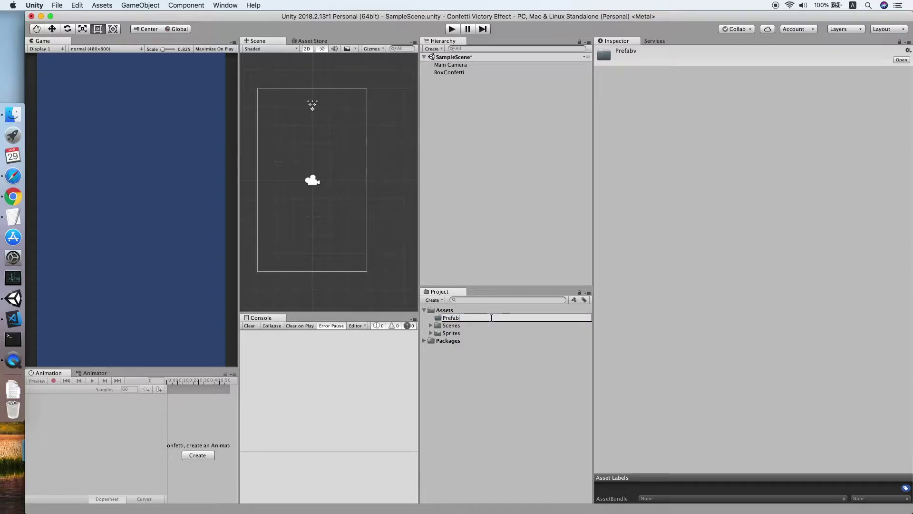
key(Return)
drag(449, 73, 452, 318)
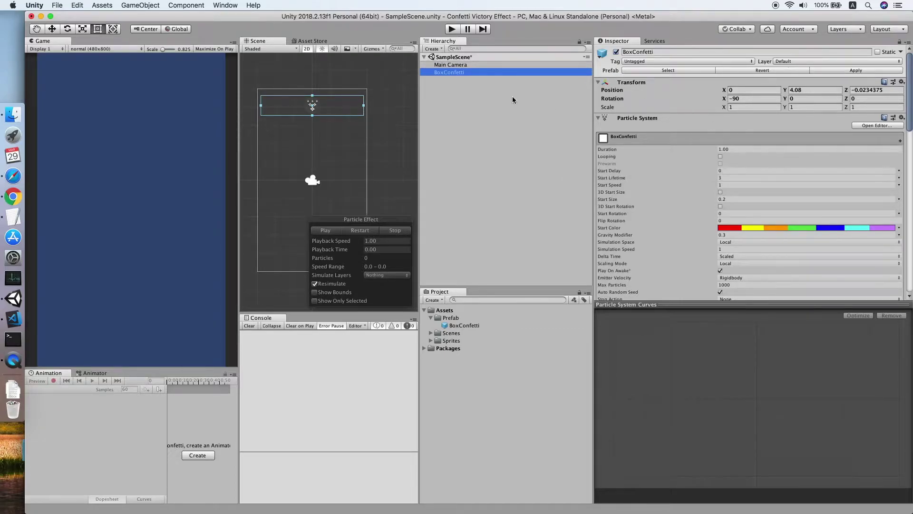
click(530, 95)
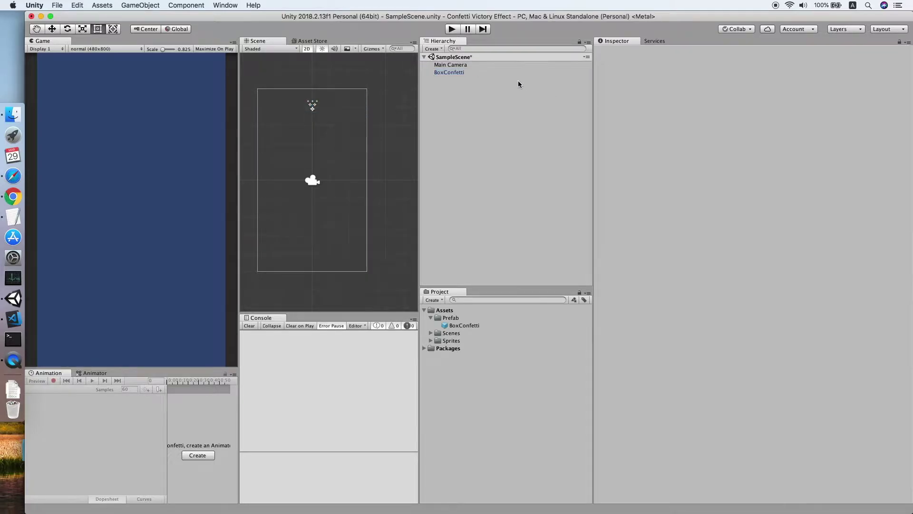
Rename BoxConfetti to ConeConfetti
right_click(493, 74)
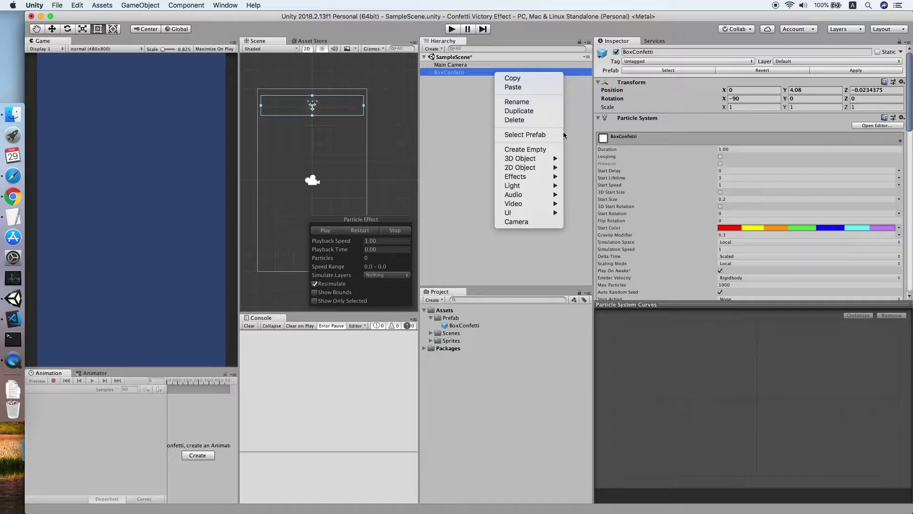
click(205, 6)
click(175, 4)
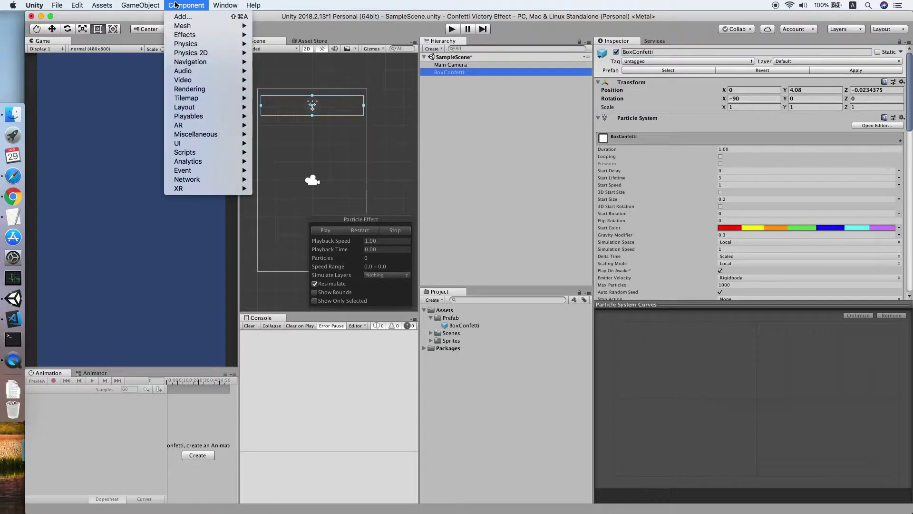
mouse_move(144, 5)
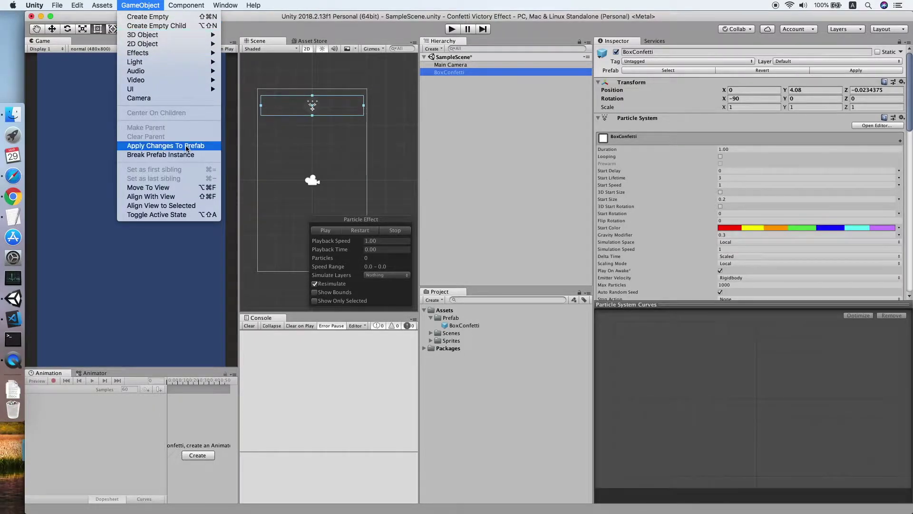
click(360, 137)
scroll(636, 139, down, 4)
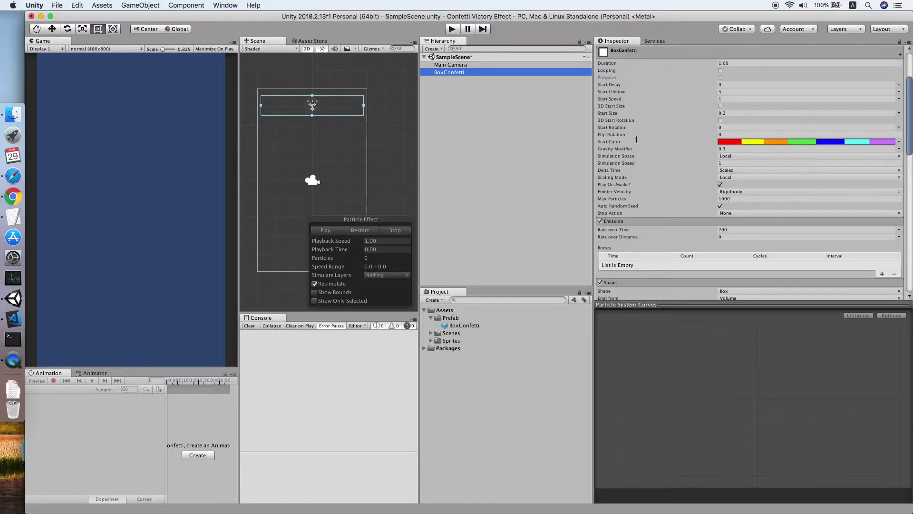
click(447, 73)
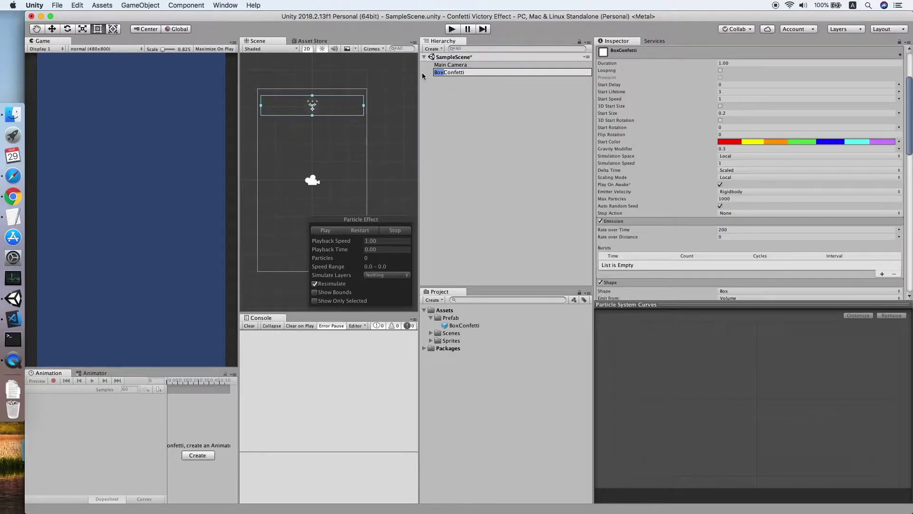
text(Cone)
key(Return)
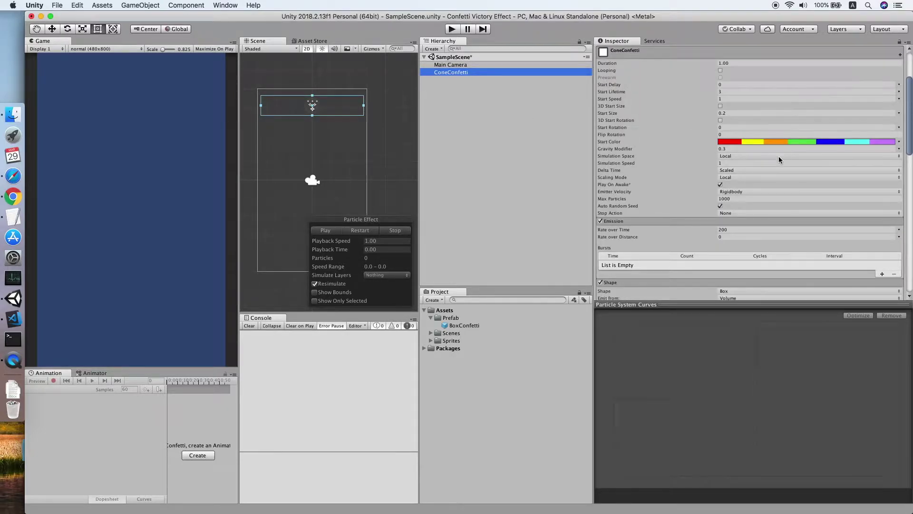
Turn Looping back on and play the confetti preview
scroll(726, 121, up, 4)
click(721, 156)
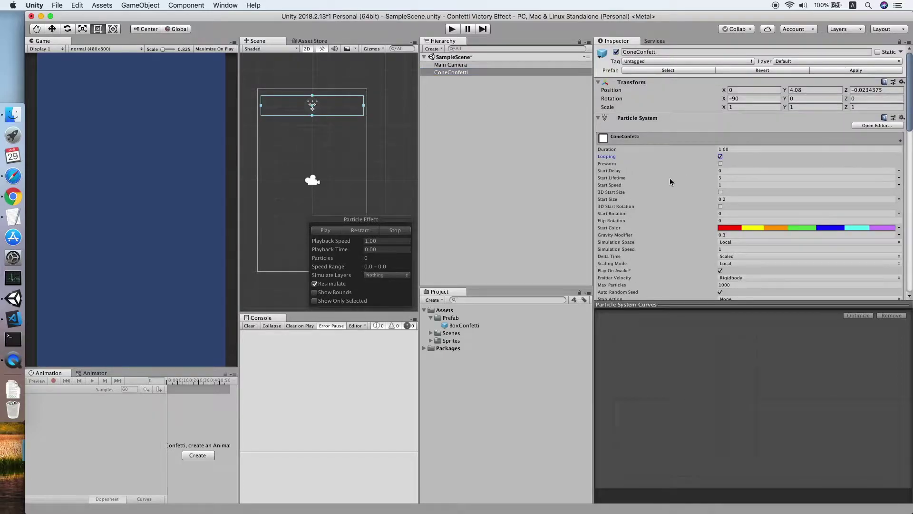
click(326, 231)
Set the emitter Shape to Cone emitting from Volume, with radius shrunk to about 0.44
scroll(782, 170, down, 4)
scroll(782, 169, down, 5)
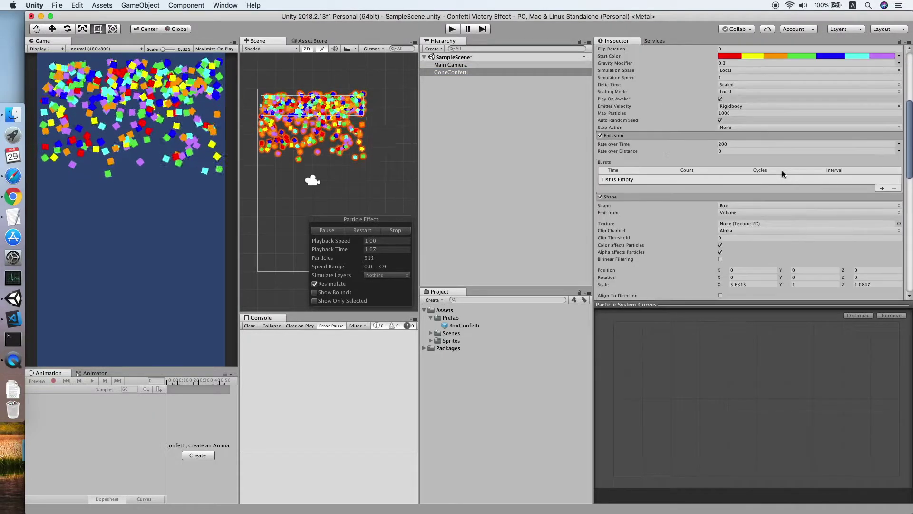
click(756, 205)
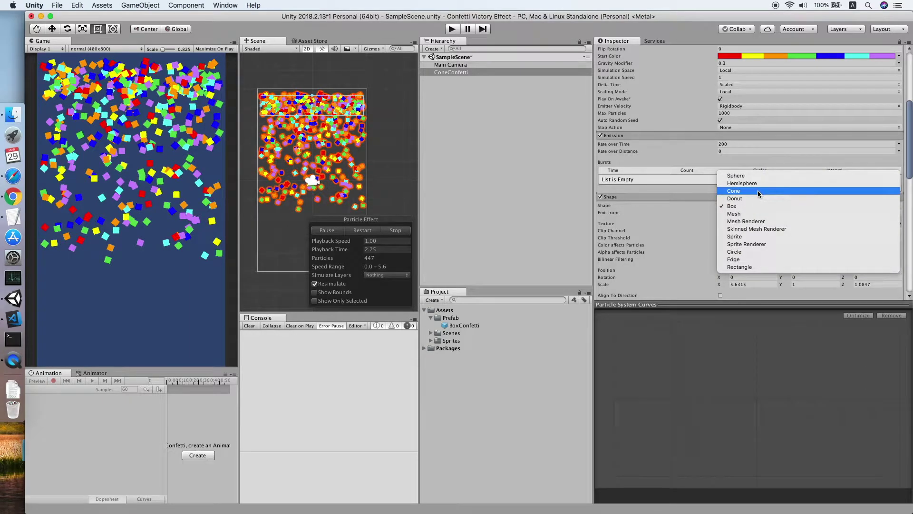
click(759, 190)
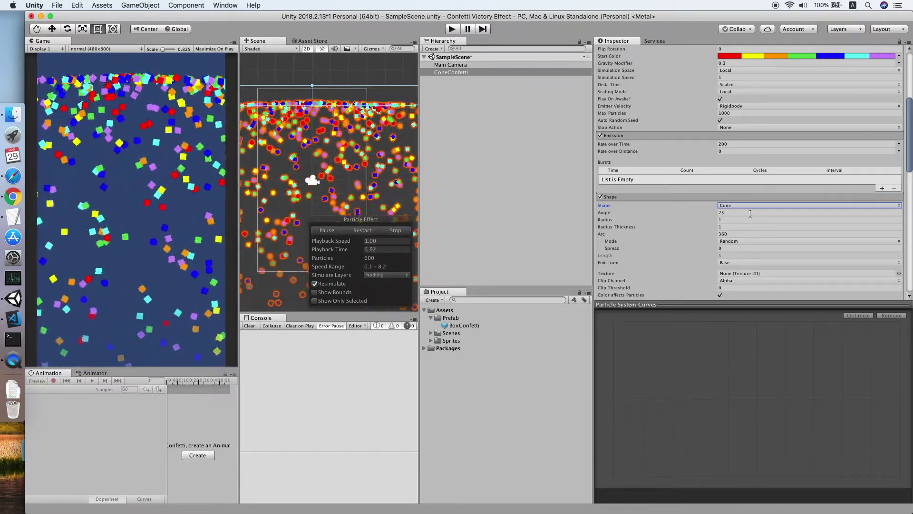
scroll(356, 164, down, 3)
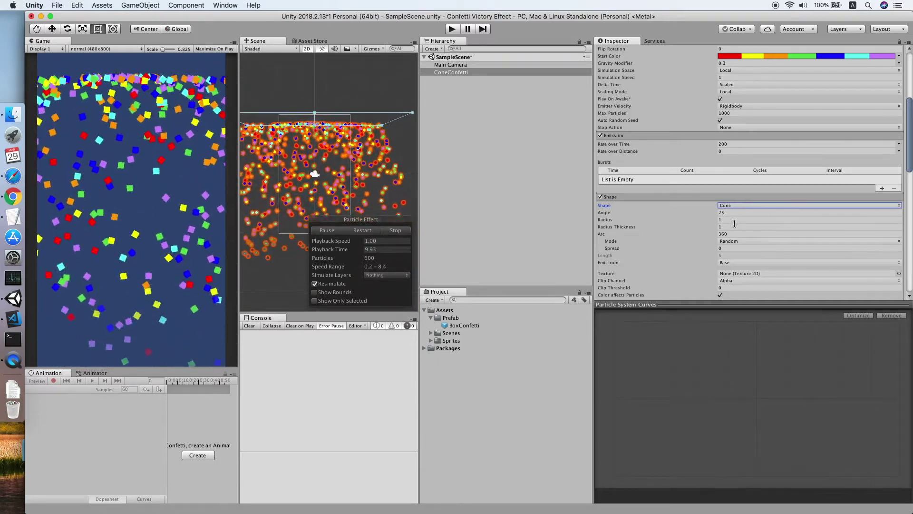
click(728, 262)
click(744, 272)
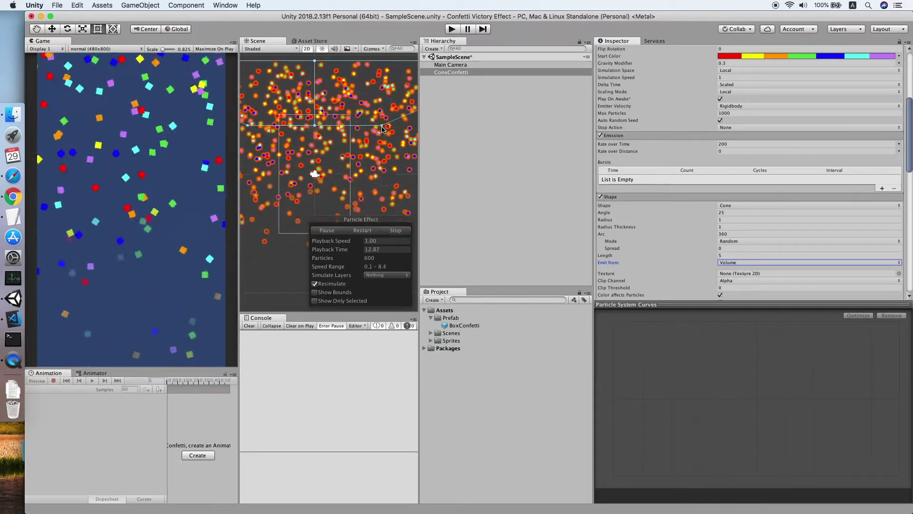
drag(363, 124, 365, 96)
Reset the emitter's Transform Position Y to 0
scroll(385, 96, down, 5)
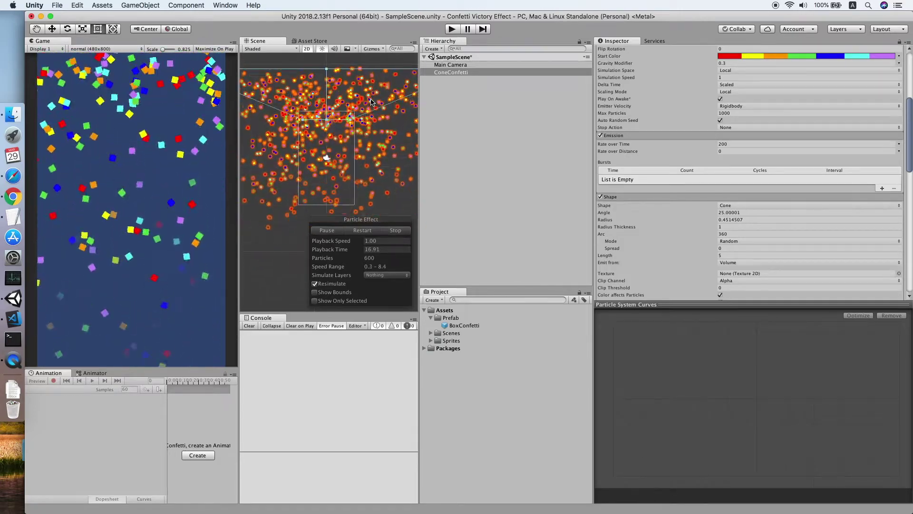
scroll(389, 95, up, 5)
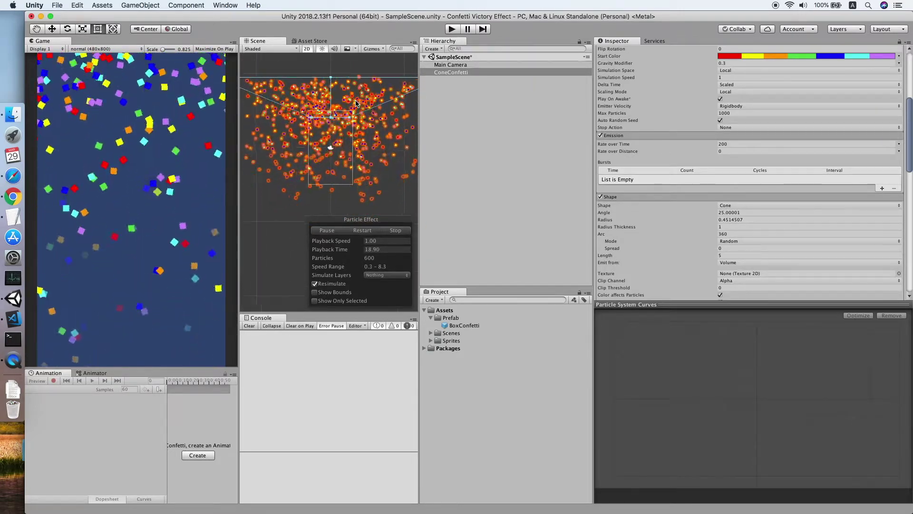
scroll(771, 96, up, 5)
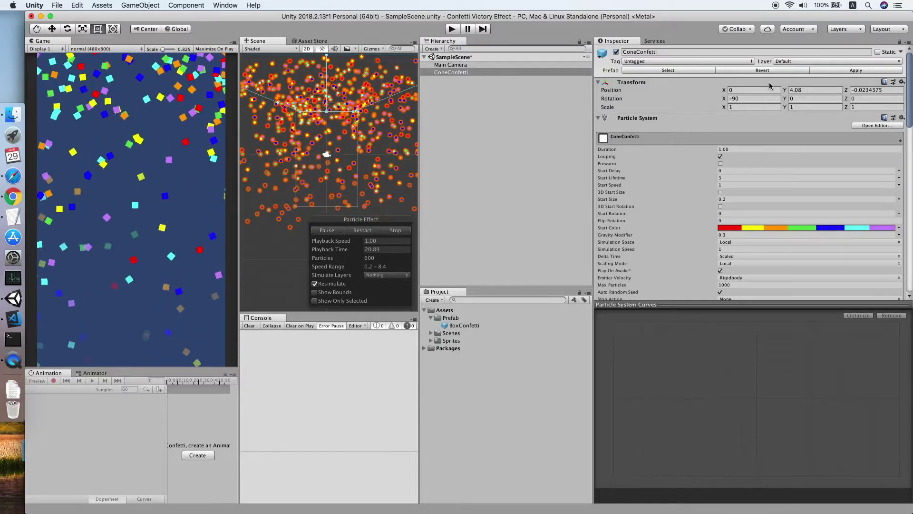
click(815, 89)
text(0)
Emit from the cone's Base and narrow the cone angle to about 16.51
scroll(770, 238, down, 5)
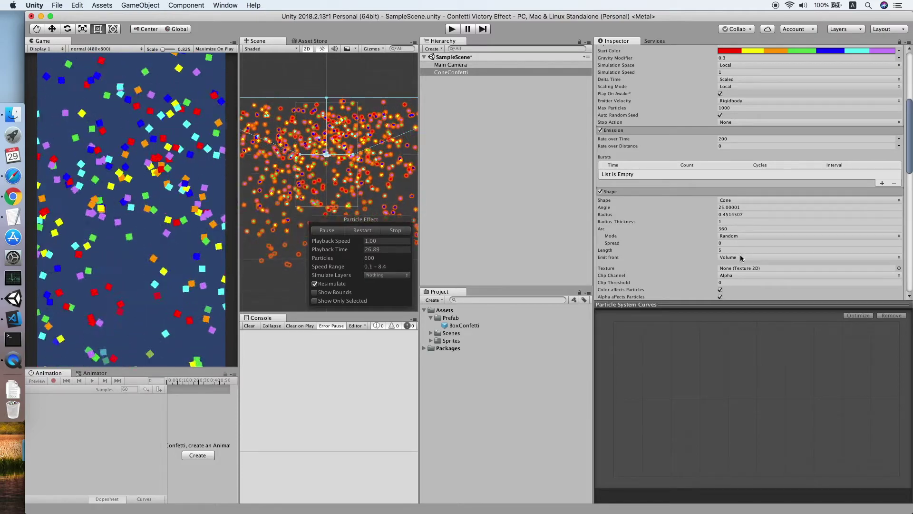
click(743, 258)
click(746, 251)
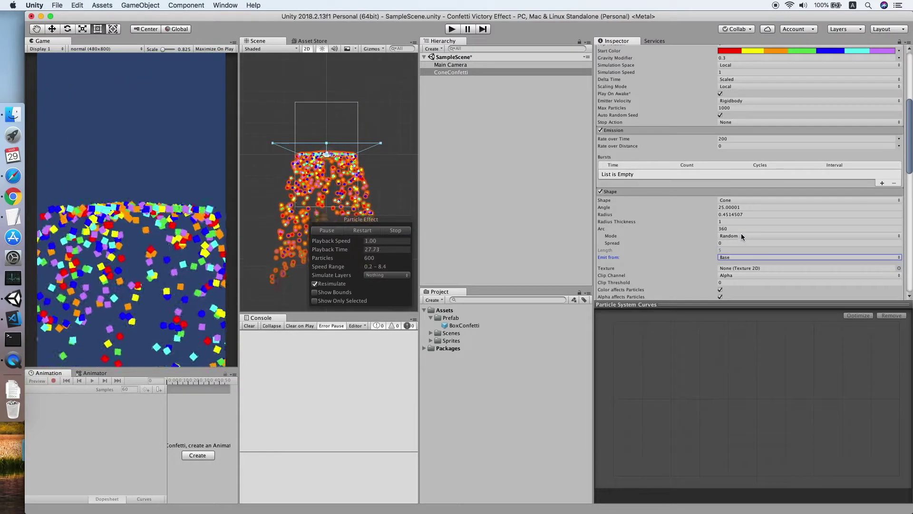
click(326, 145)
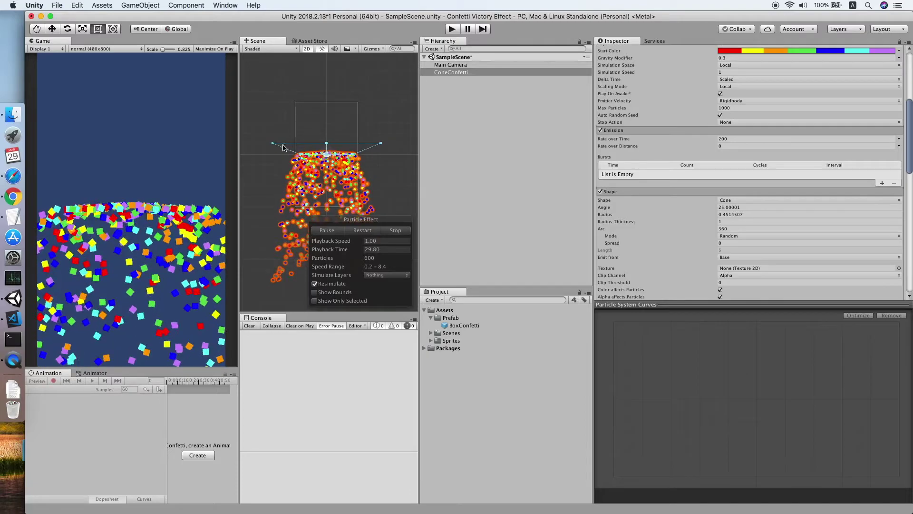
drag(281, 146, 298, 146)
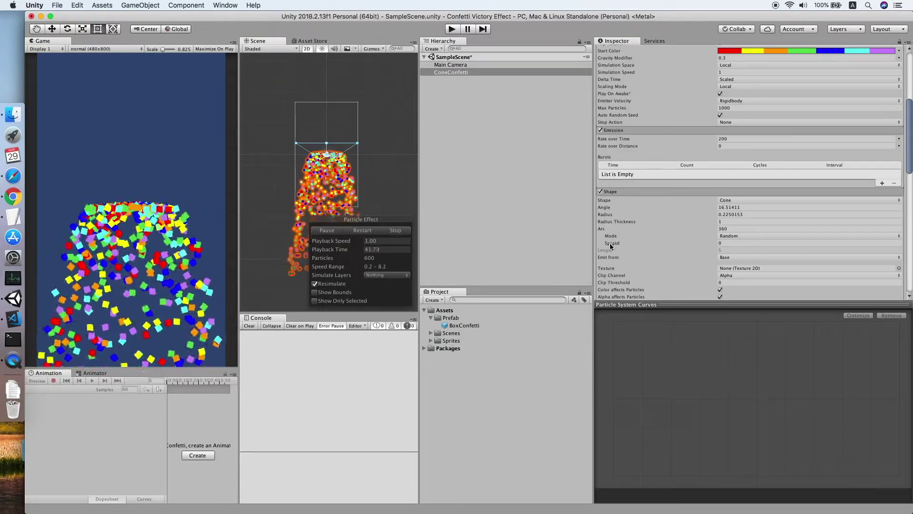
scroll(805, 158, up, 10)
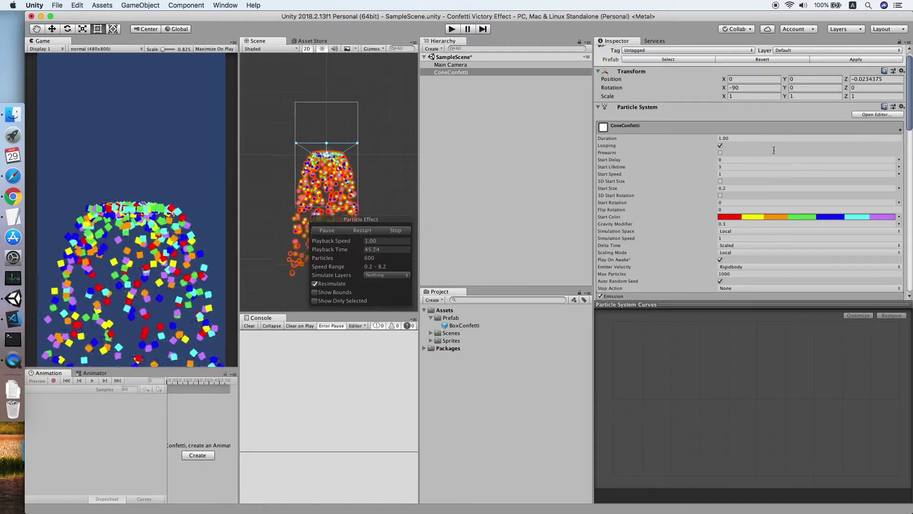
Set Duration 0.75, Start Lifetime 2, Start Speed 2.5 and Gravity Modifier 0.5
click(750, 138)
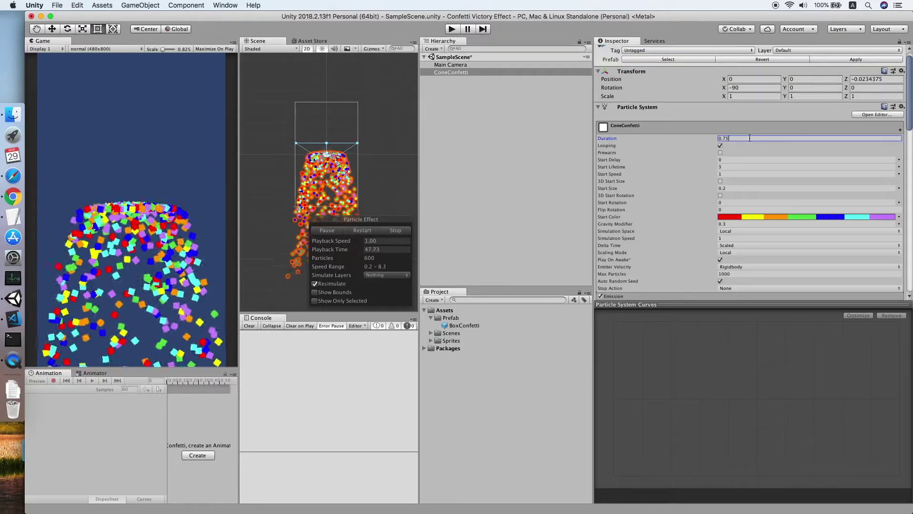
text(0.75)
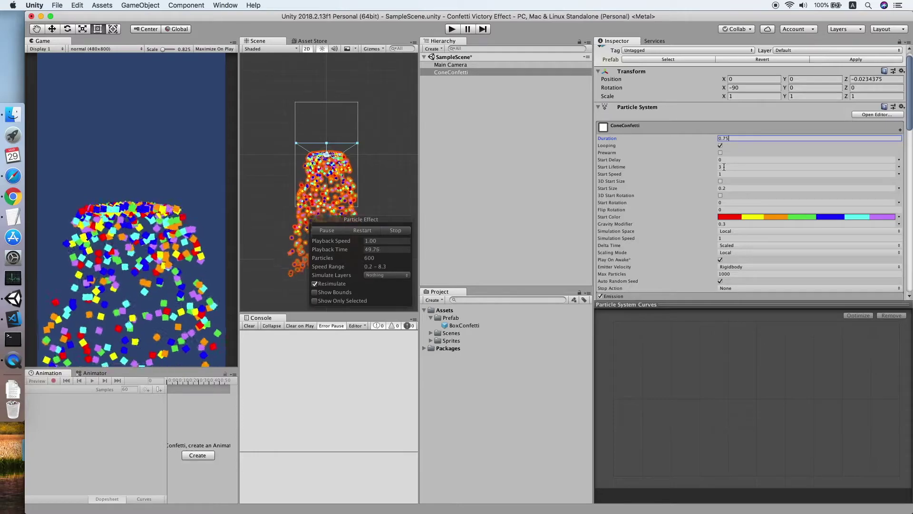
click(724, 167)
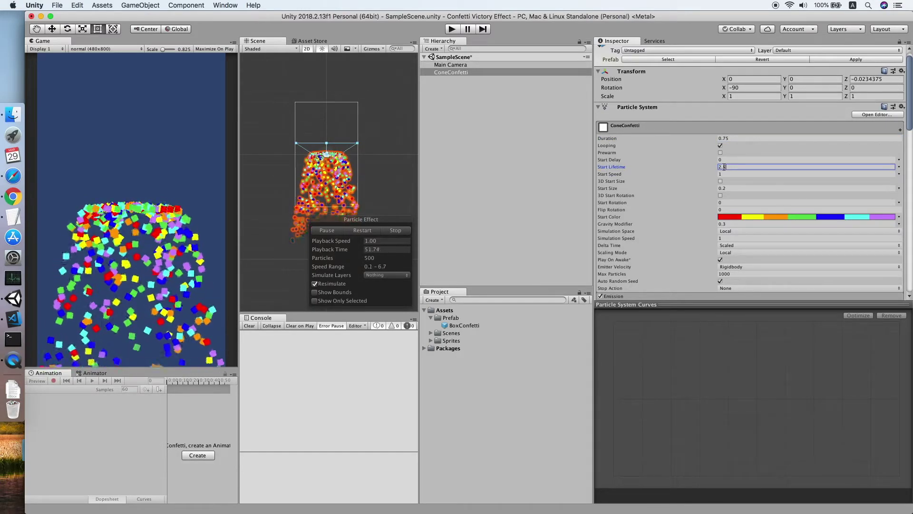
key(Tab)
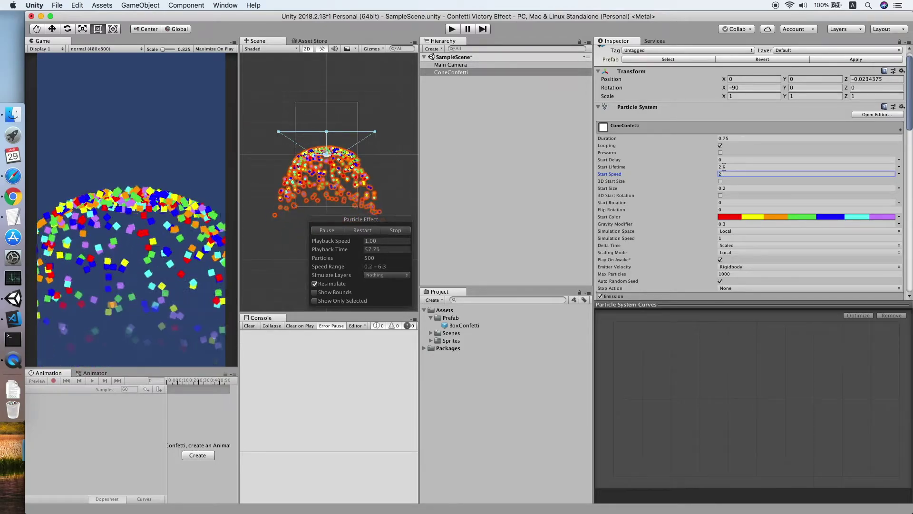
click(724, 167)
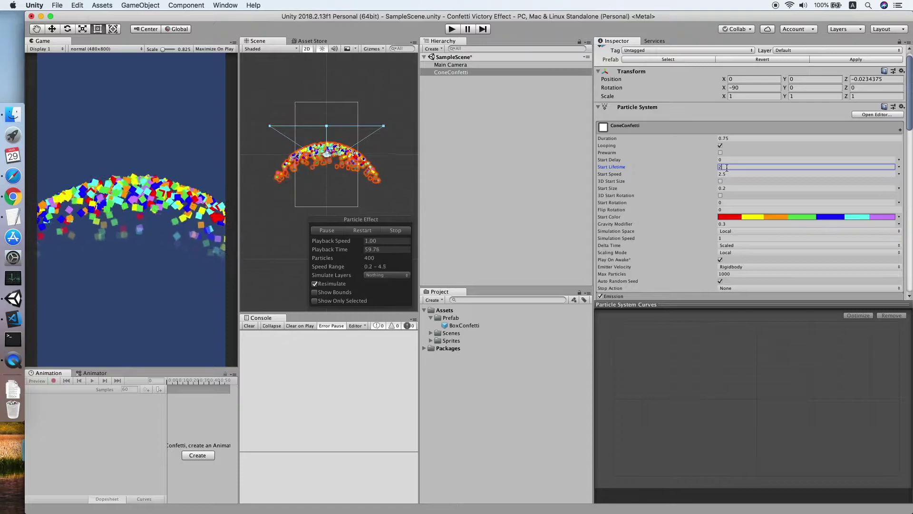
click(723, 224)
text(0)
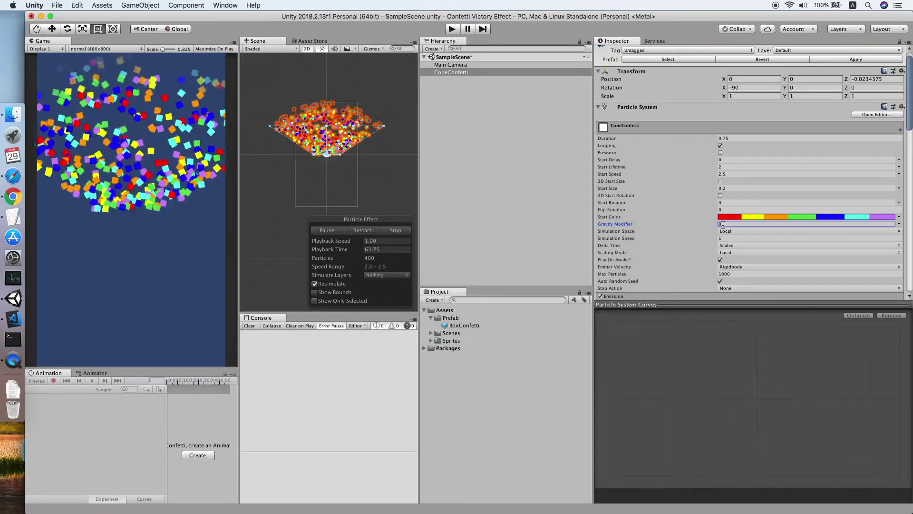
text(.5)
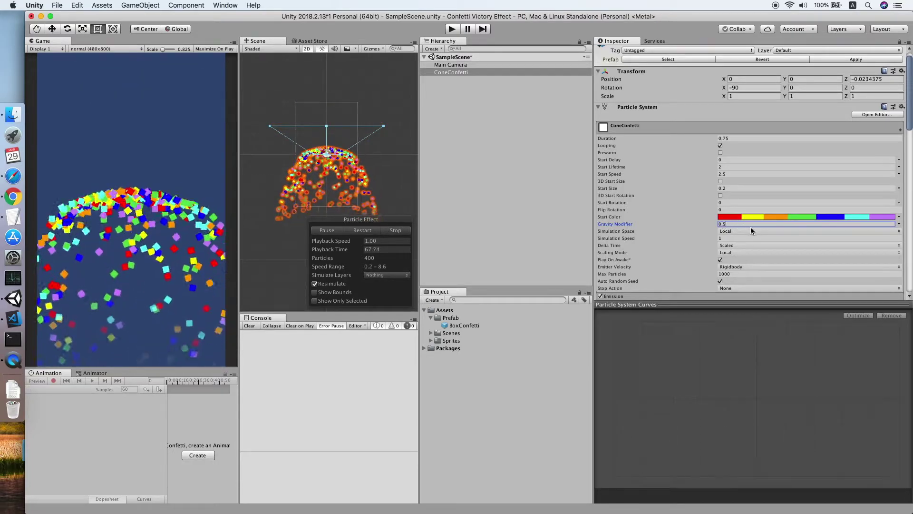
scroll(751, 227, down, 3)
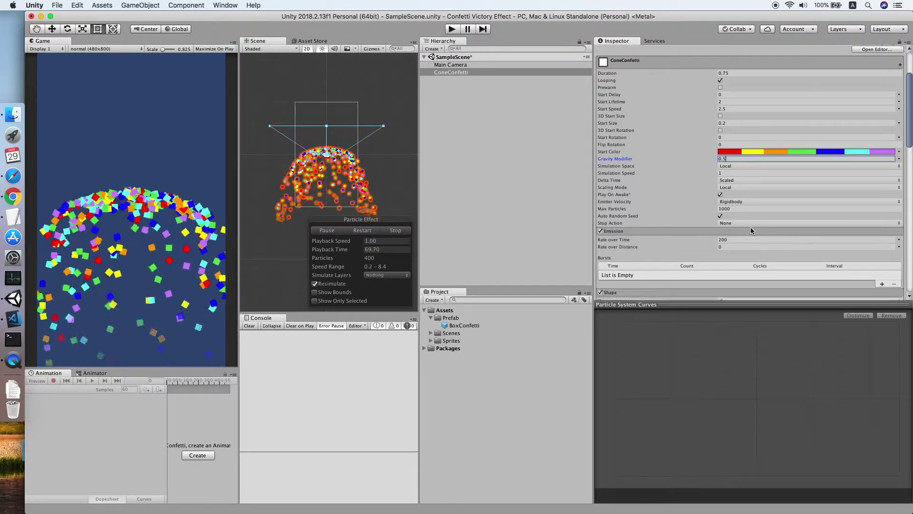
Make the cone emit from Volume with Angle about 3.6 and Length 3.72
scroll(751, 226, down, 5)
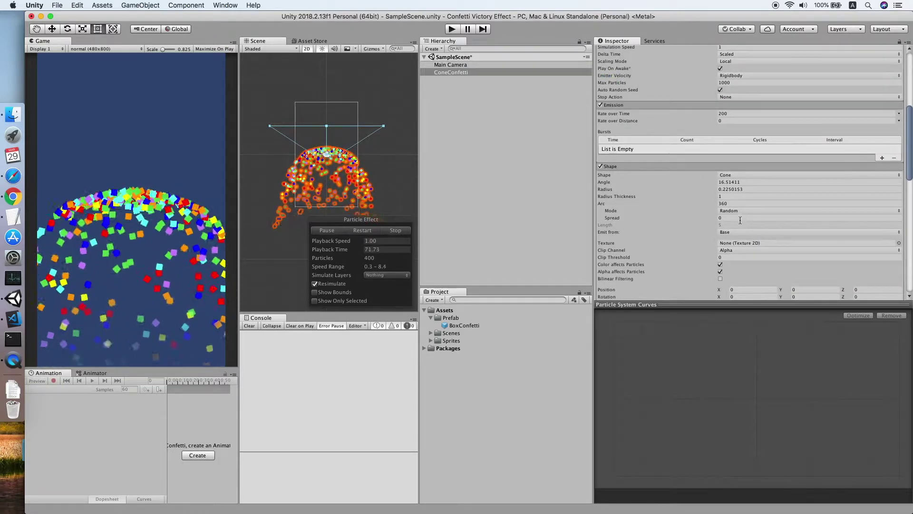
scroll(728, 198, down, 2)
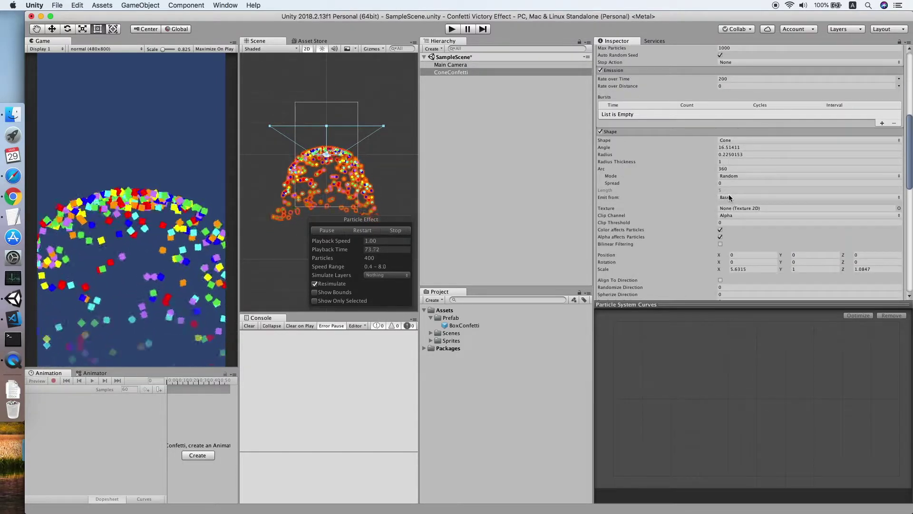
click(743, 147)
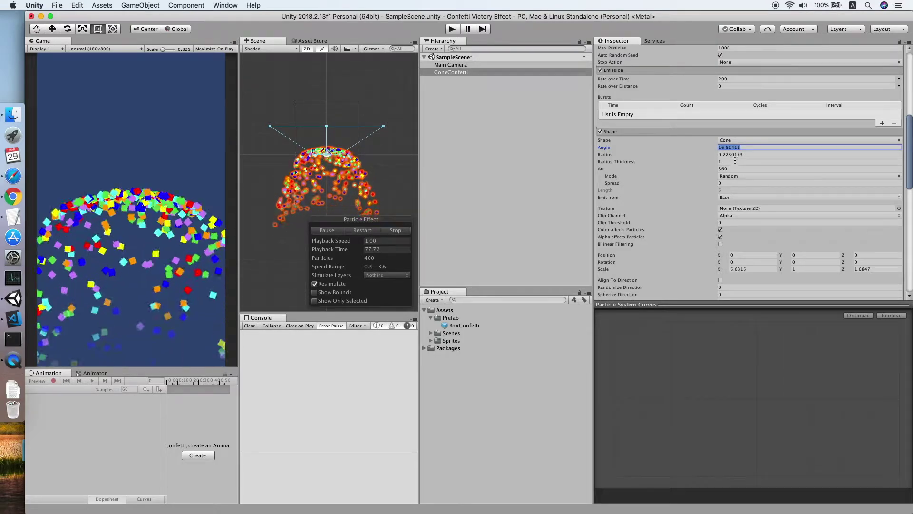
click(735, 198)
click(734, 204)
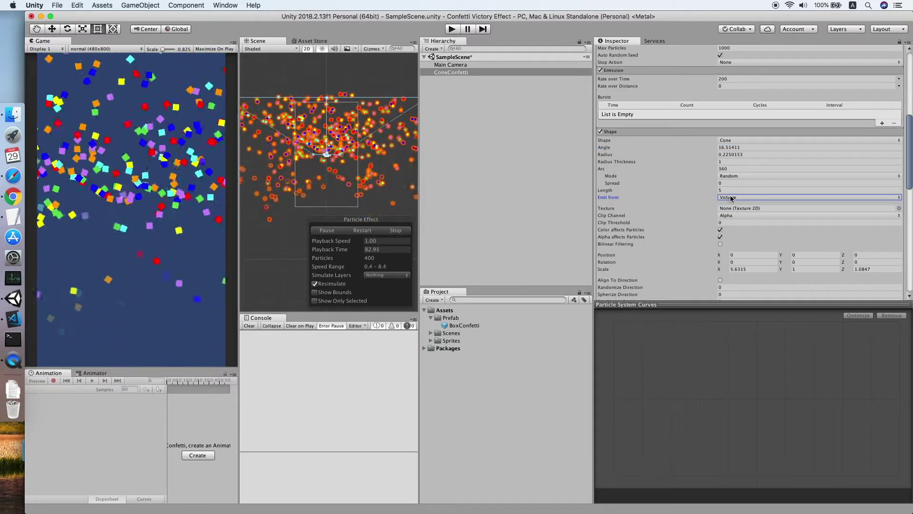
scroll(383, 122, down, 3)
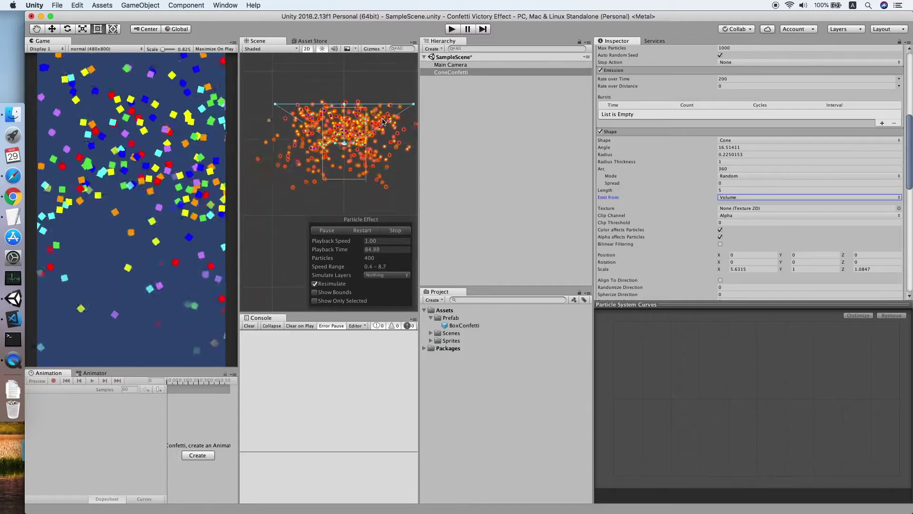
drag(383, 121, 322, 109)
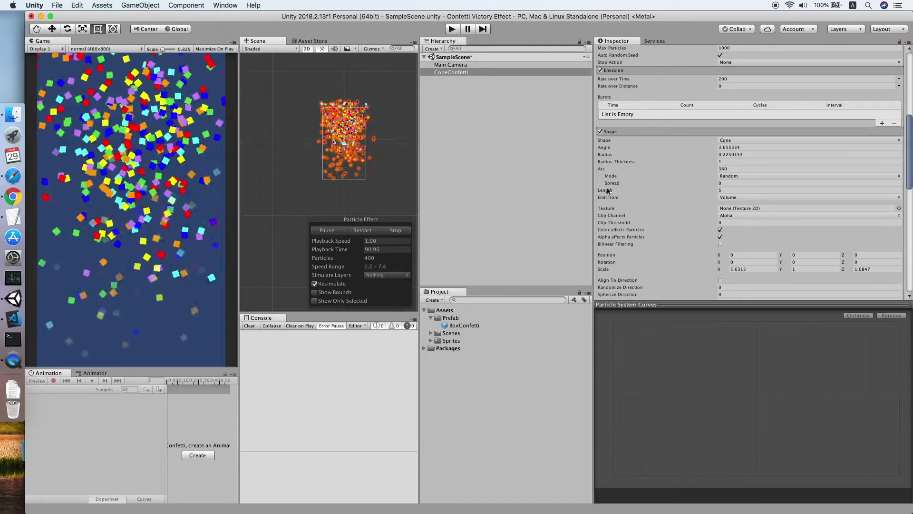
drag(609, 191, 593, 191)
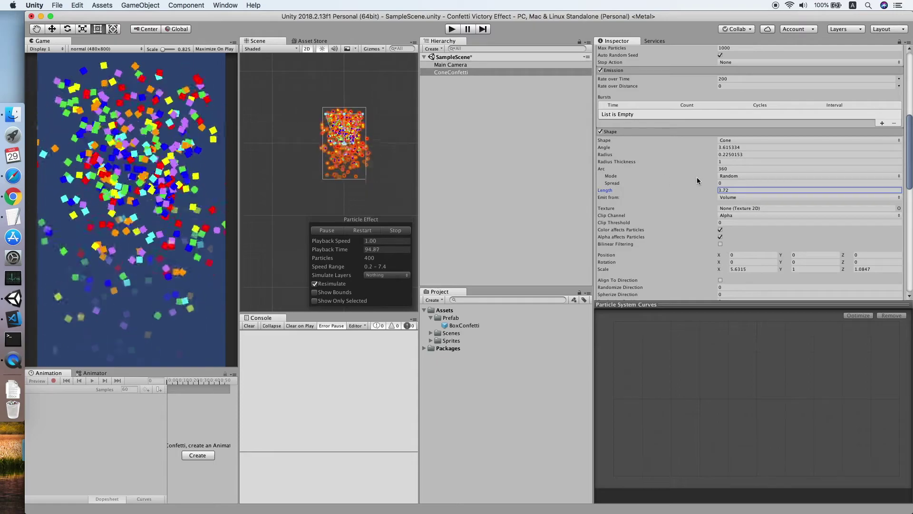
scroll(675, 174, down, 2)
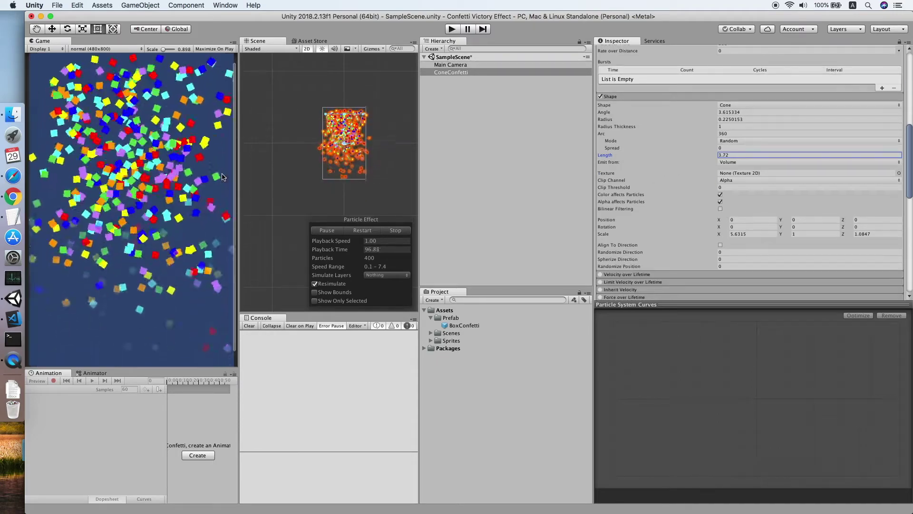
scroll(752, 181, down, 3)
scroll(752, 181, up, 5)
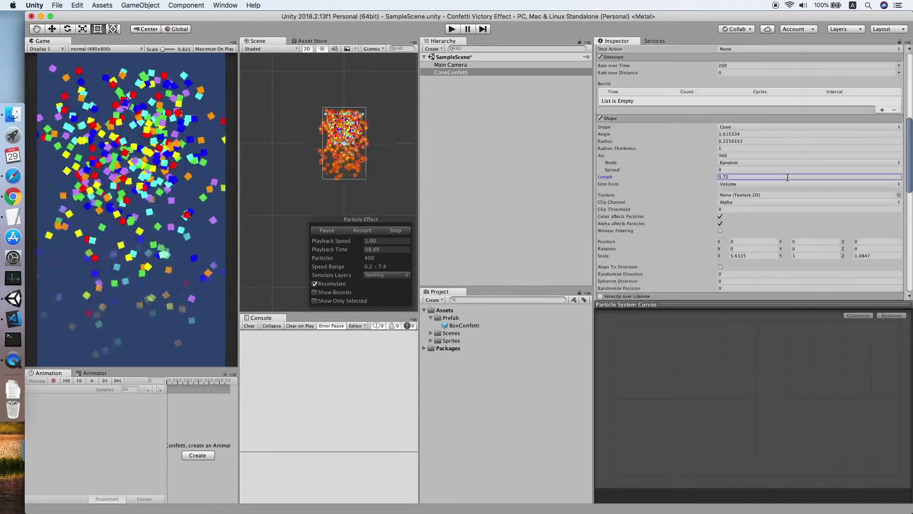
scroll(628, 91, up, 12)
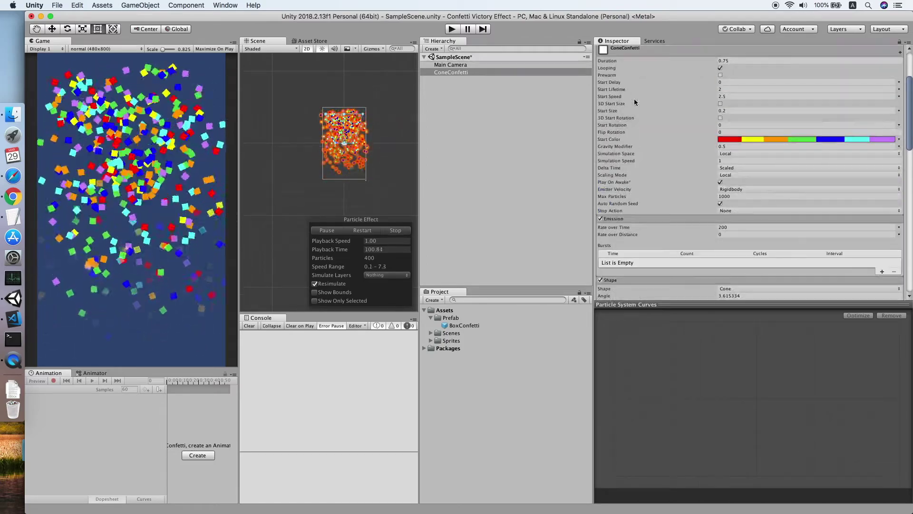
click(720, 156)
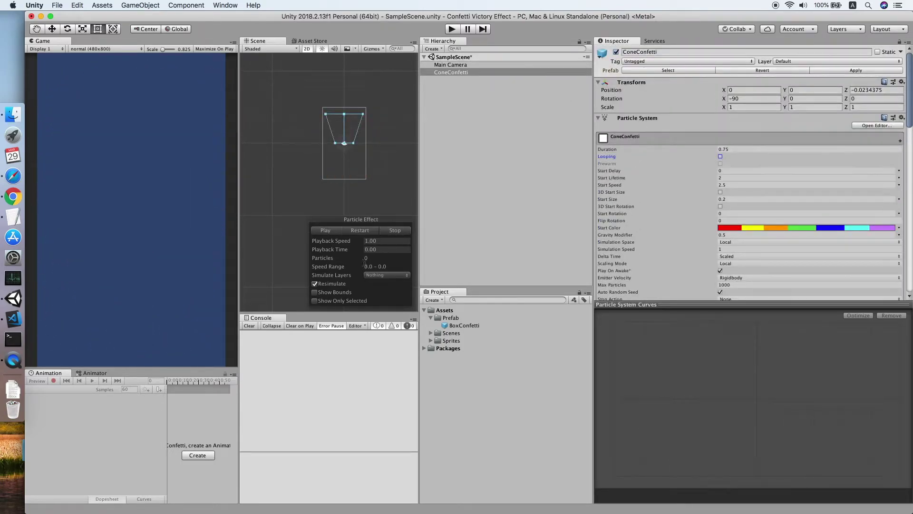
click(321, 231)
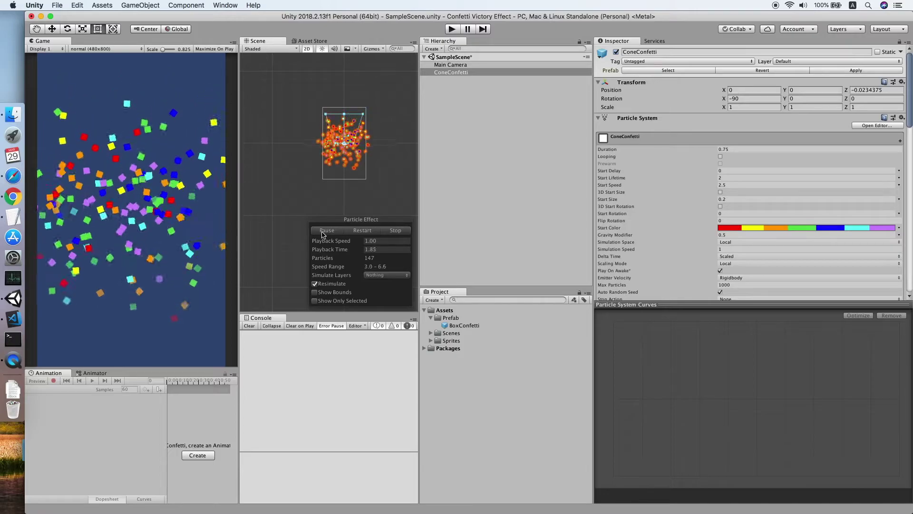
click(322, 232)
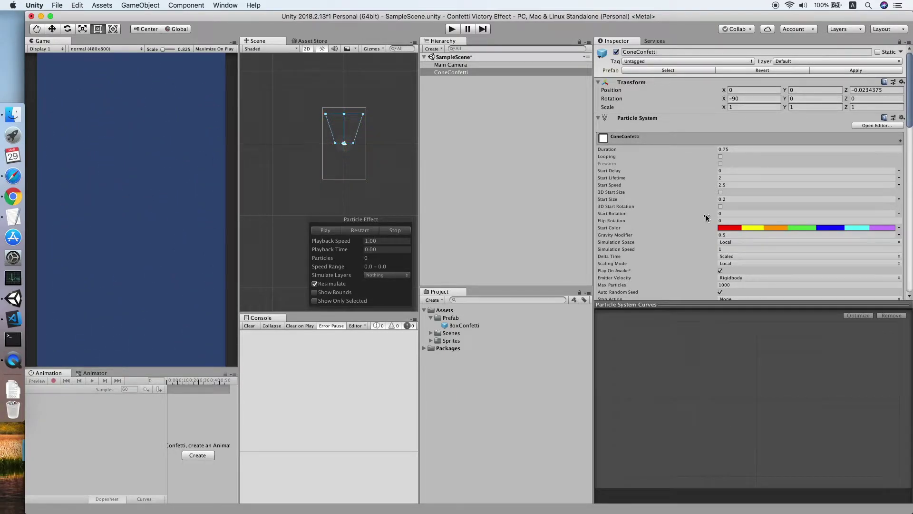
scroll(711, 221, down, 3)
click(326, 232)
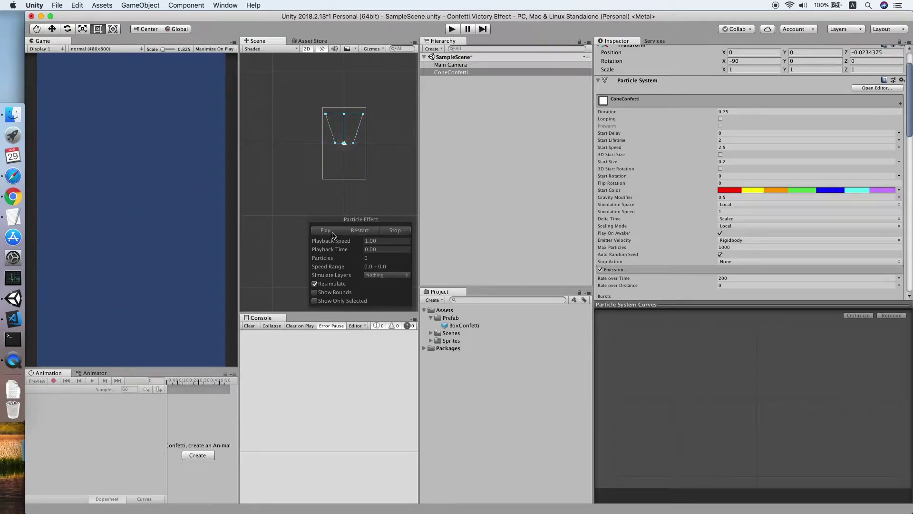
click(328, 232)
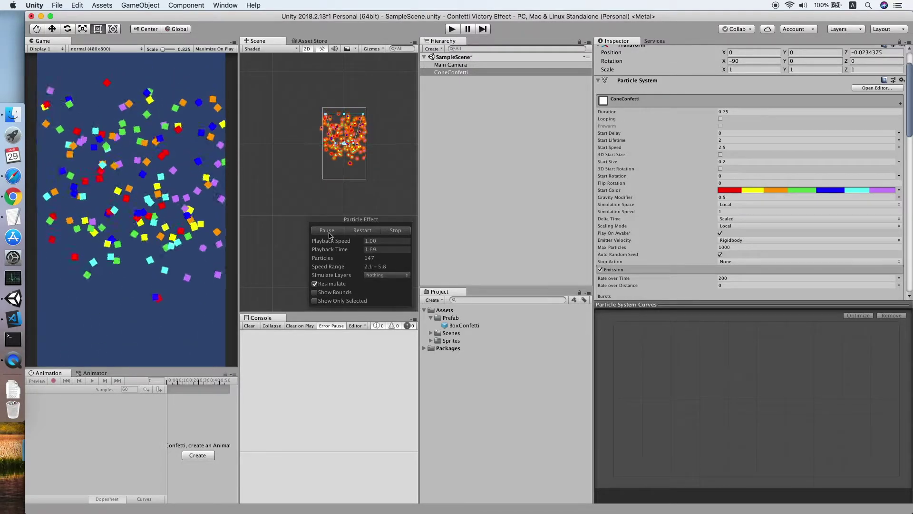
Add a UI Button, with its Canvas, to the scene from the Hierarchy
click(431, 318)
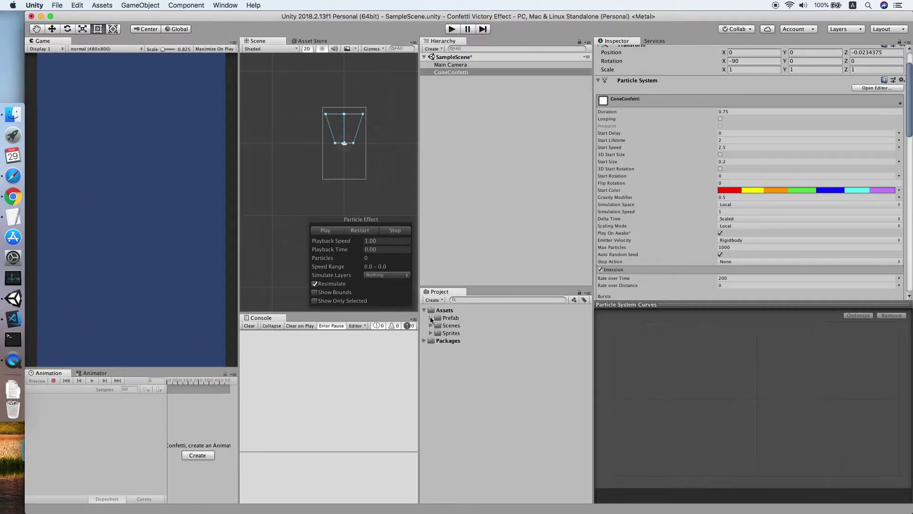
right_click(462, 184)
mouse_move(490, 324)
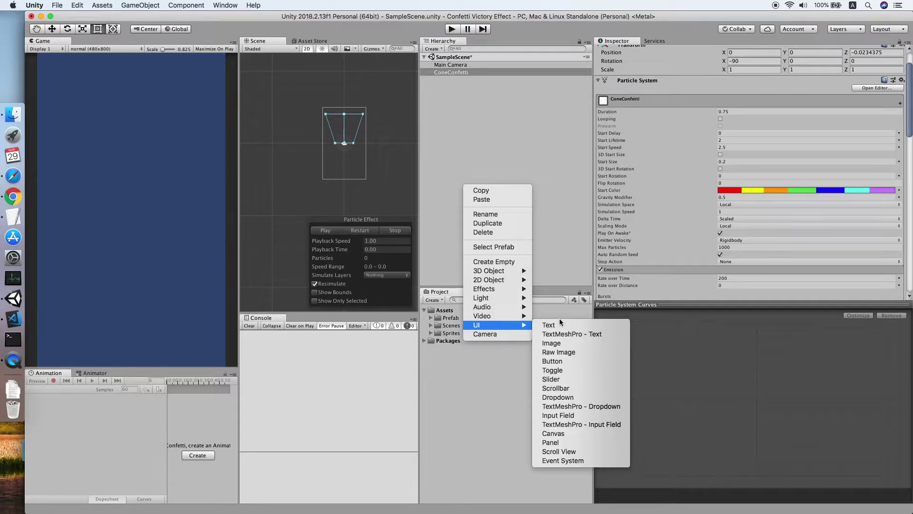
click(570, 362)
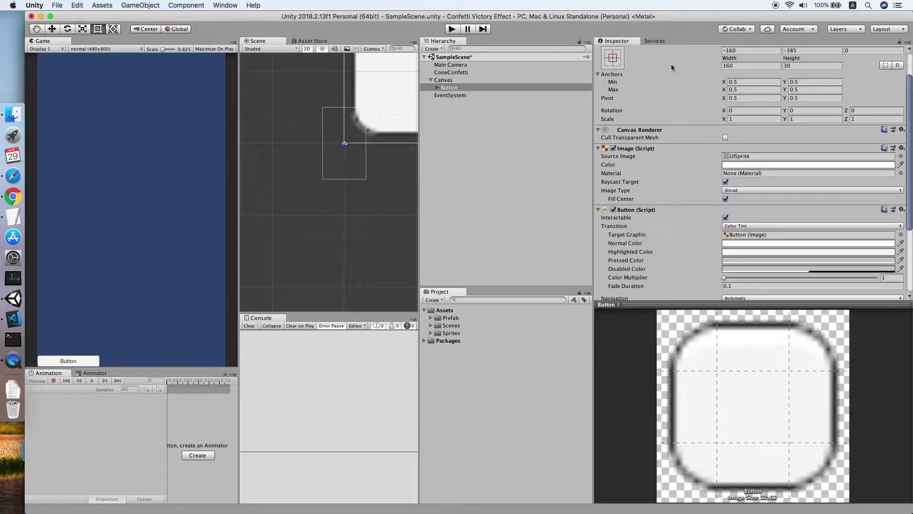
Anchor the Button middle-center at position 0, 0, keeping the name Button
click(620, 57)
alt+click(675, 154)
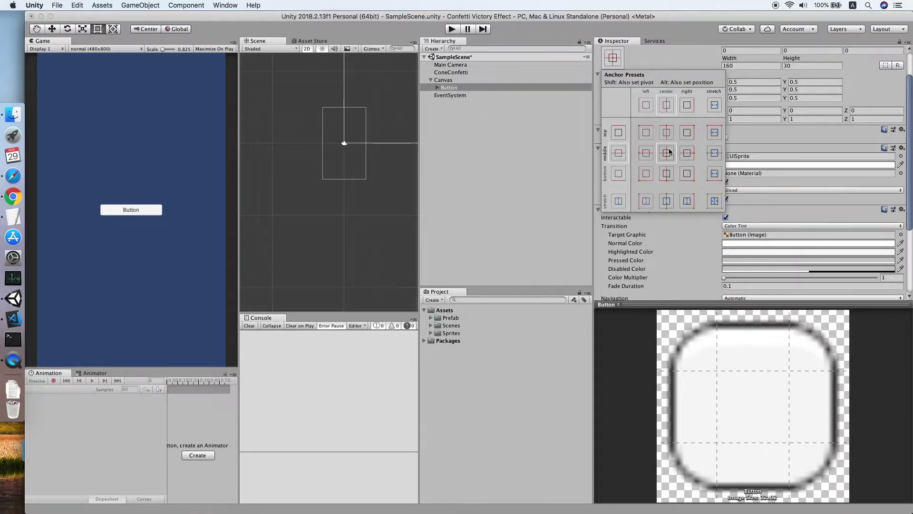
click(552, 134)
click(485, 88)
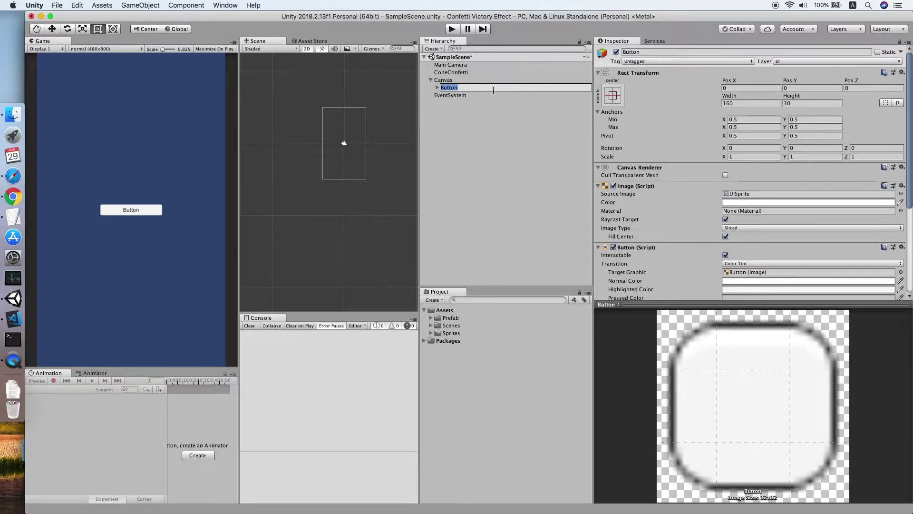
key(Return)
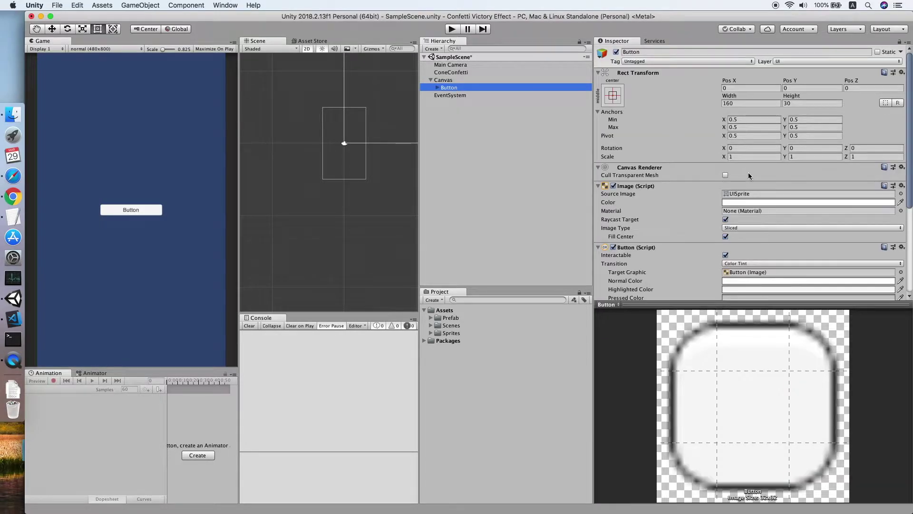
scroll(748, 175, down, 2)
Create a Scripts folder in Assets
right_click(433, 316)
mouse_move(474, 297)
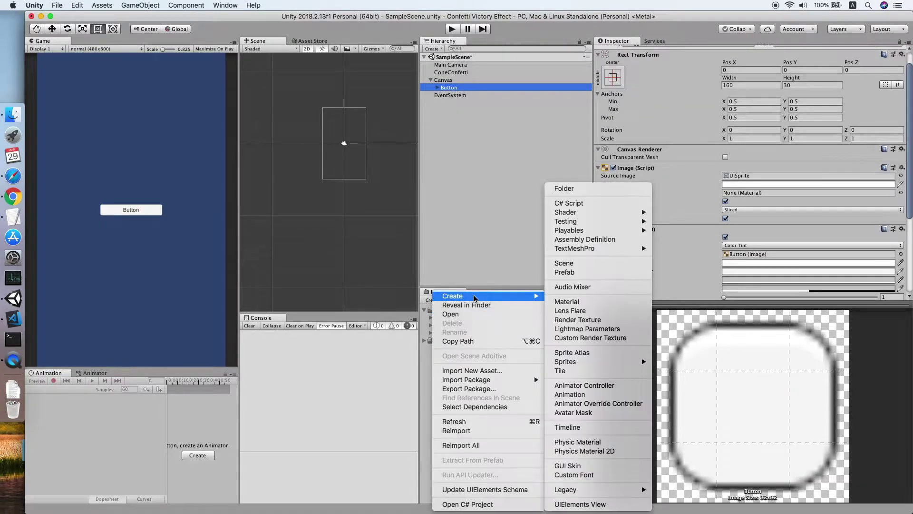
click(565, 188)
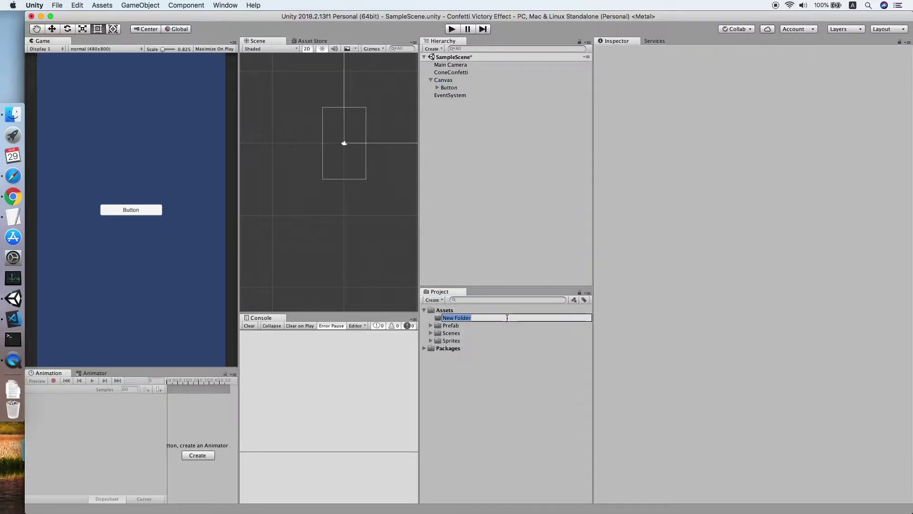
text(Scripts)
key(Return)
Create a SpawnConfetti C# script in Scripts and open it in the code editor
right_click(447, 332)
mouse_move(486, 300)
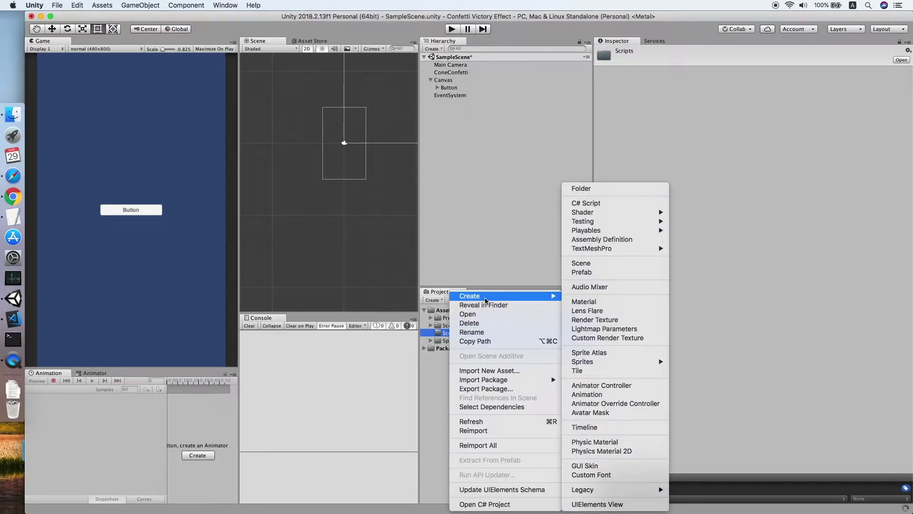
click(616, 201)
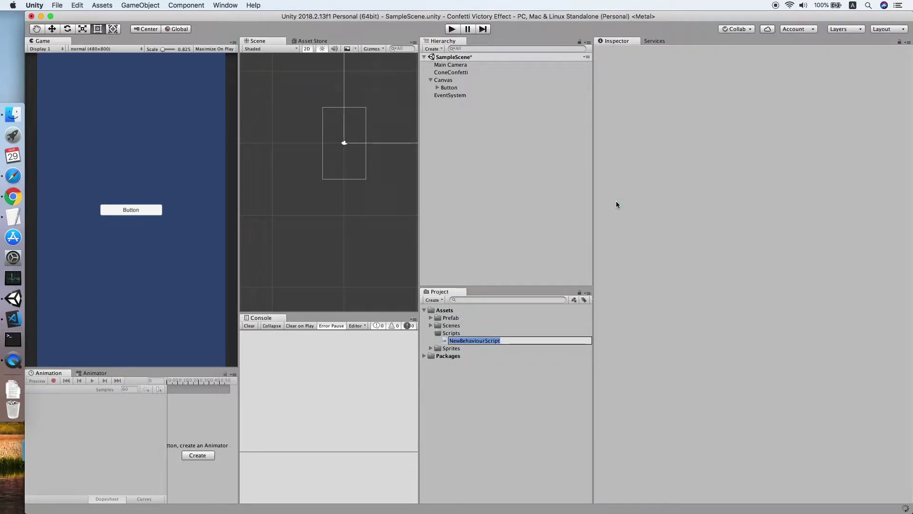
text(SpawnConfetti)
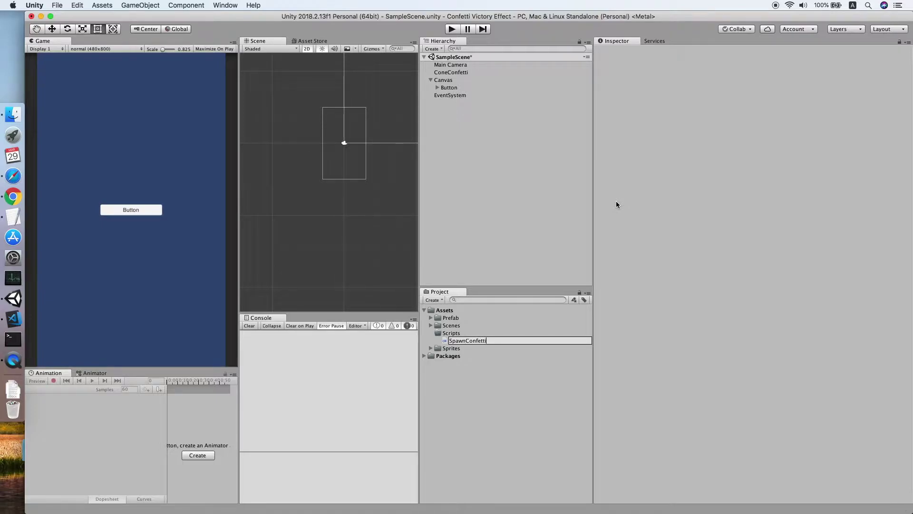
key(Return)
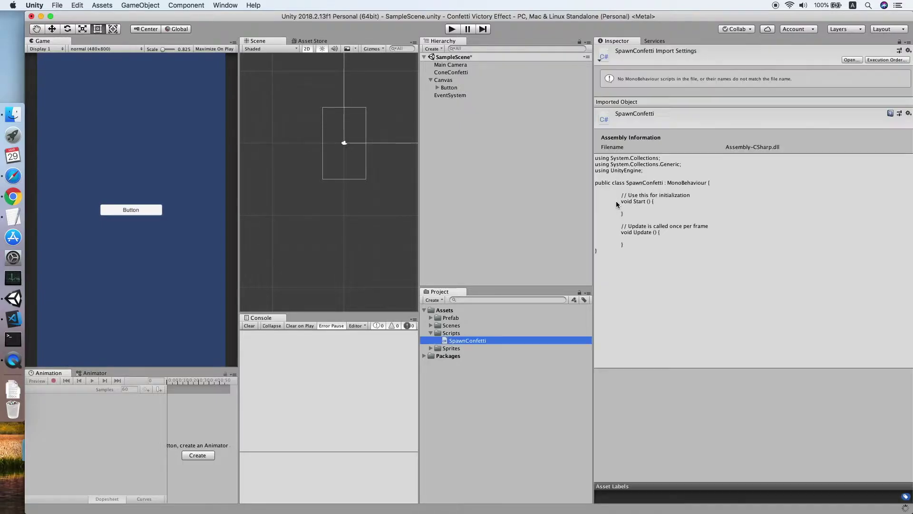
double_click(447, 340)
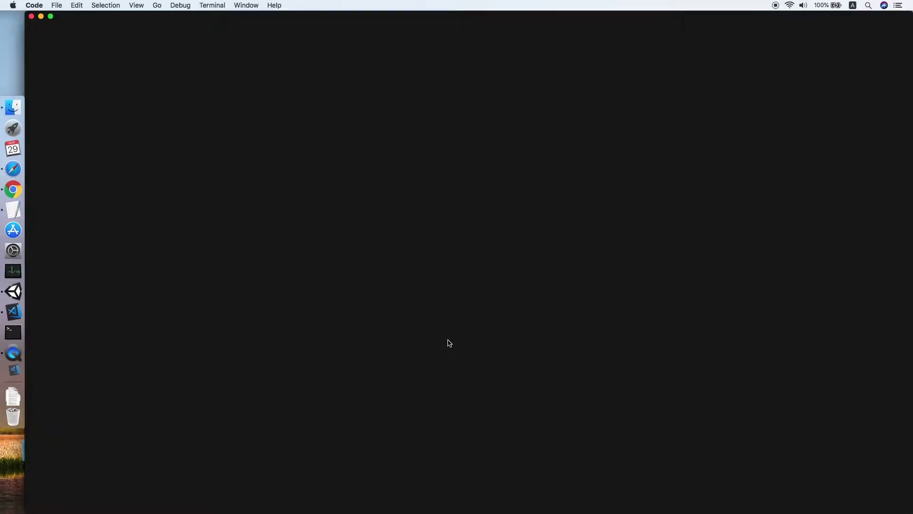
Declare a public GameObject confettiFx; field in the SpawnConfetti class above Start
click(350, 88)
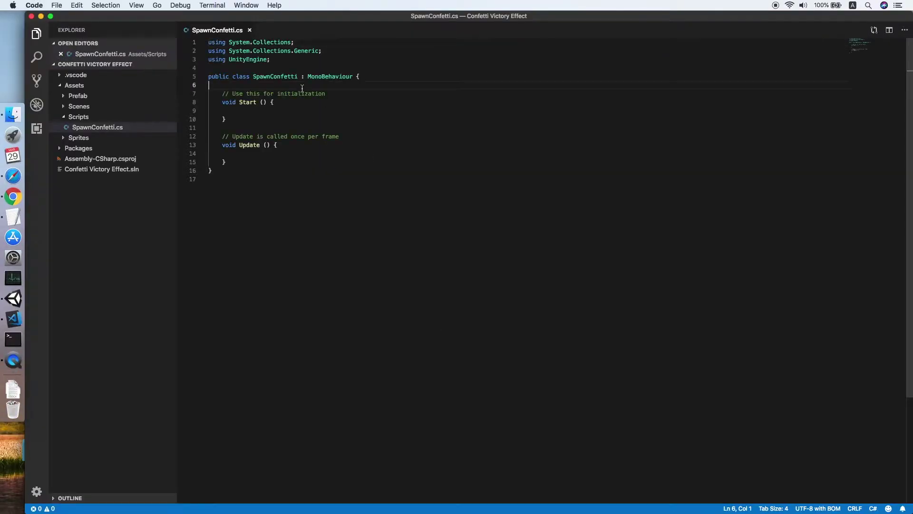
key(Return)
key(Return)
key(Up)
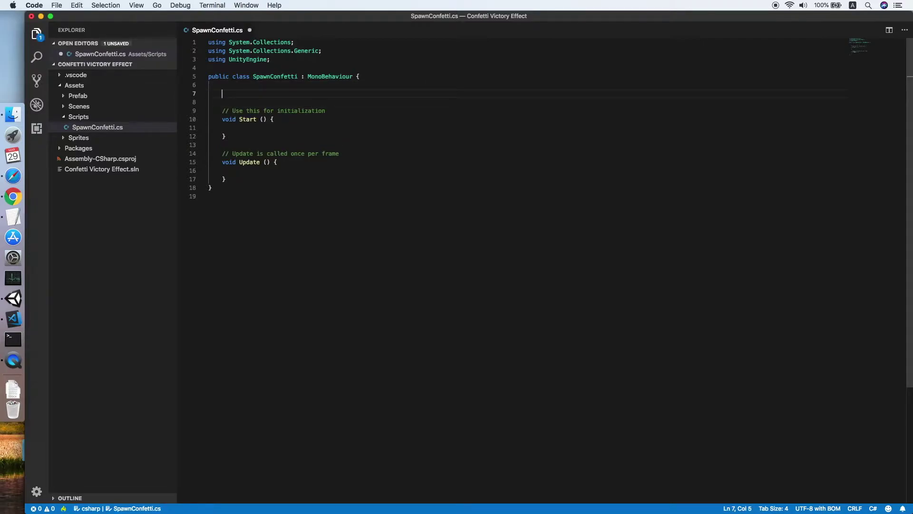
text([Ser)
key(BackSpace)
key(BackSpace)
key(BackSpace)
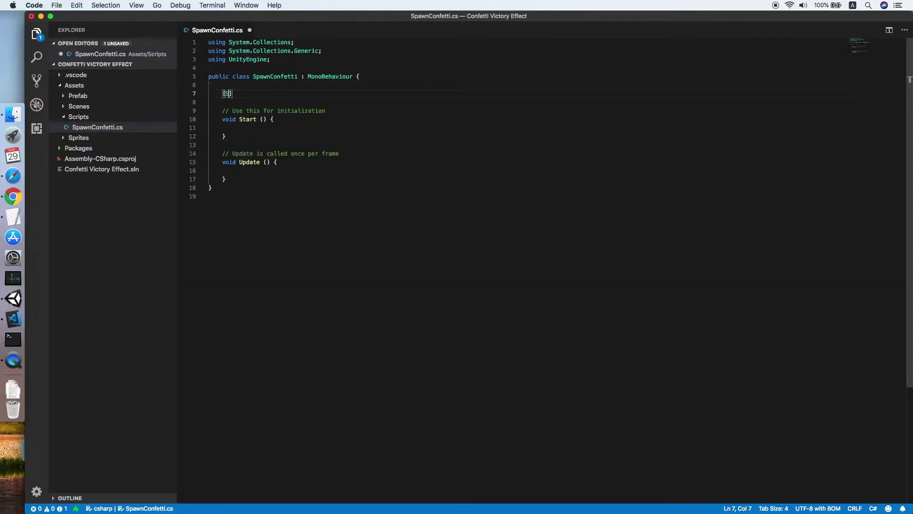
text(ublic Game)
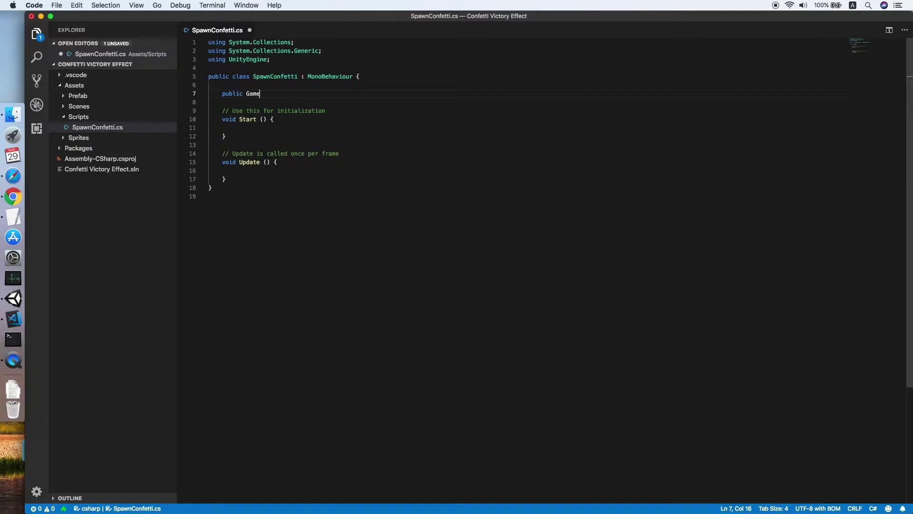
text(Object )
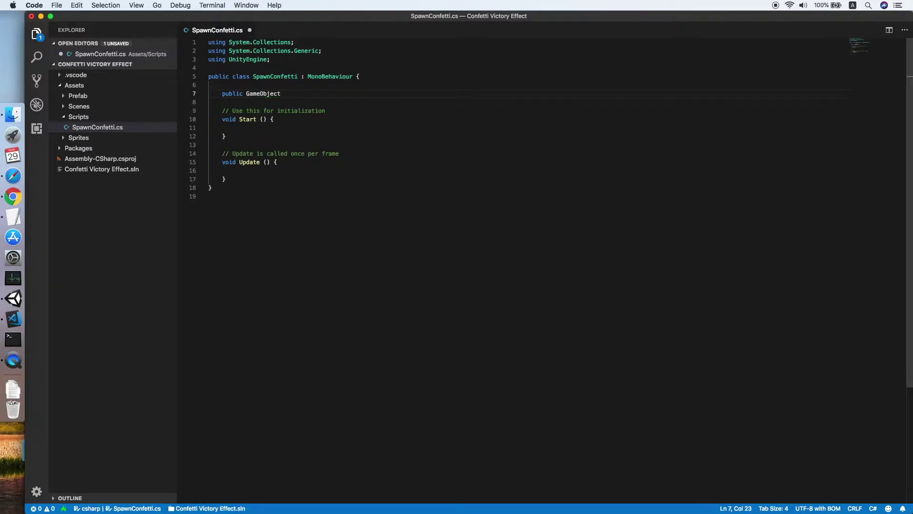
text(fx)
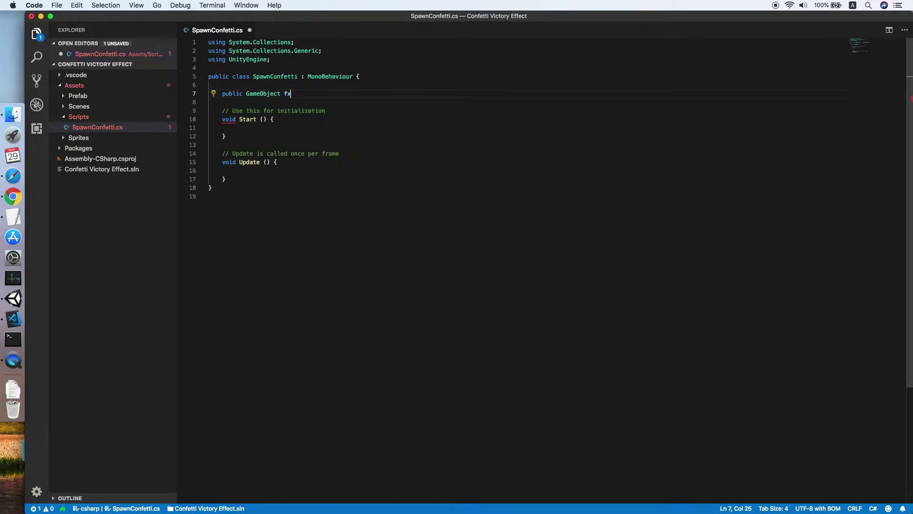
key(BackSpace)
key(BackSpace)
text(prefa)
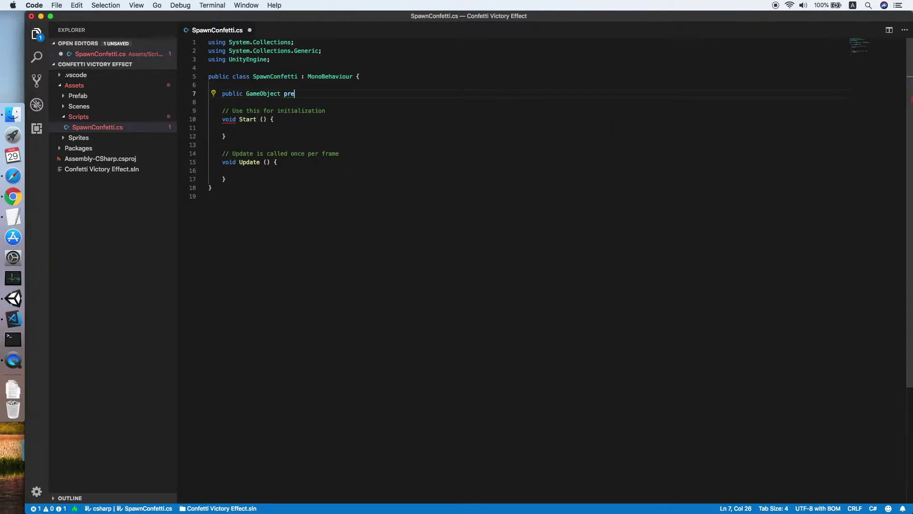
key(BackSpace)
key(BackSpace)
key(BackSpace)
text(confetti)
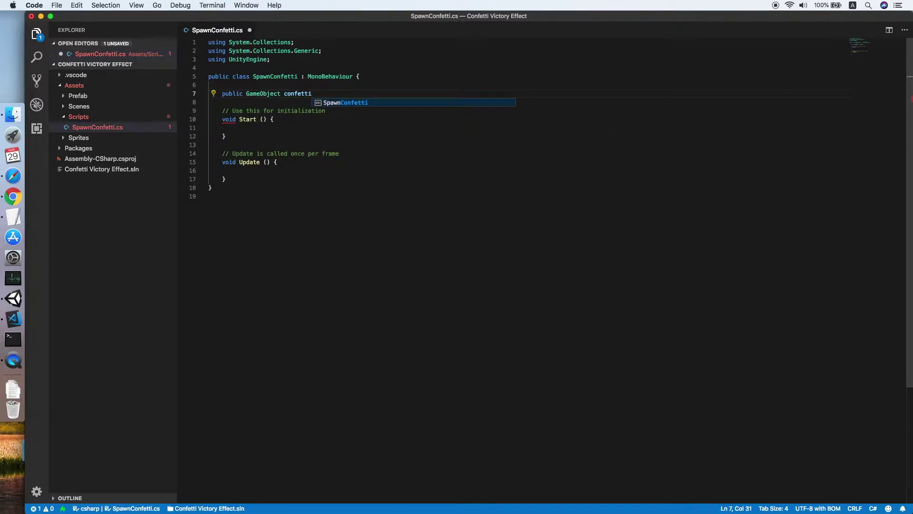
text(Fx;)
Begin an Instantiate(confettiFx, call on the empty line inside Start
key(Down)
key(Down)
key(Down)
key(Down)
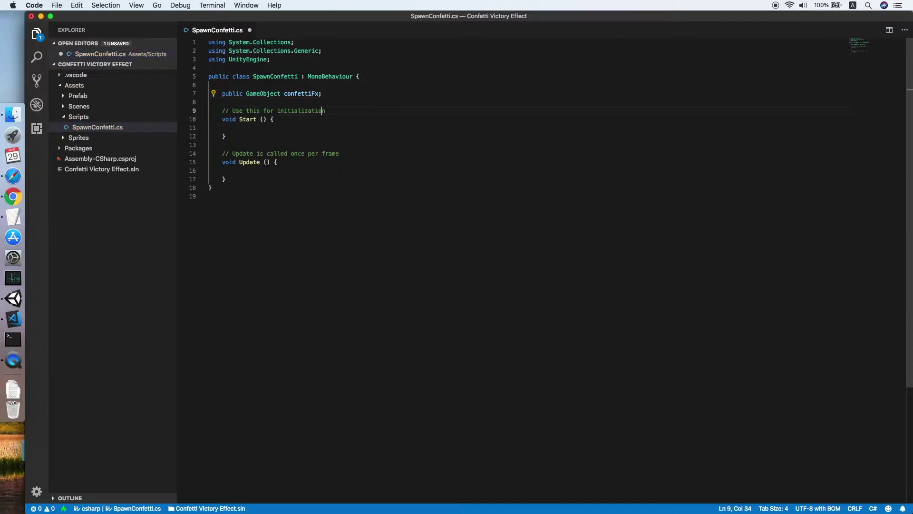
click(235, 127)
text(Instantiate()
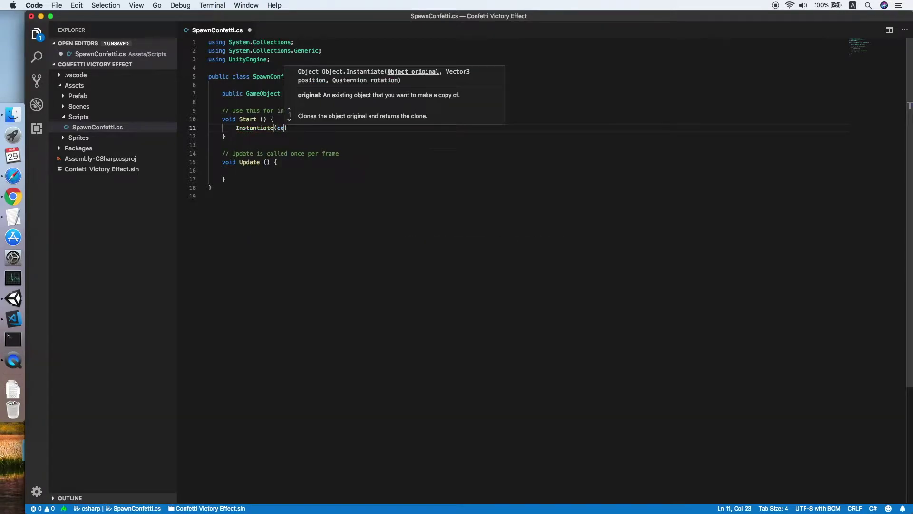
text(confettiFx,)
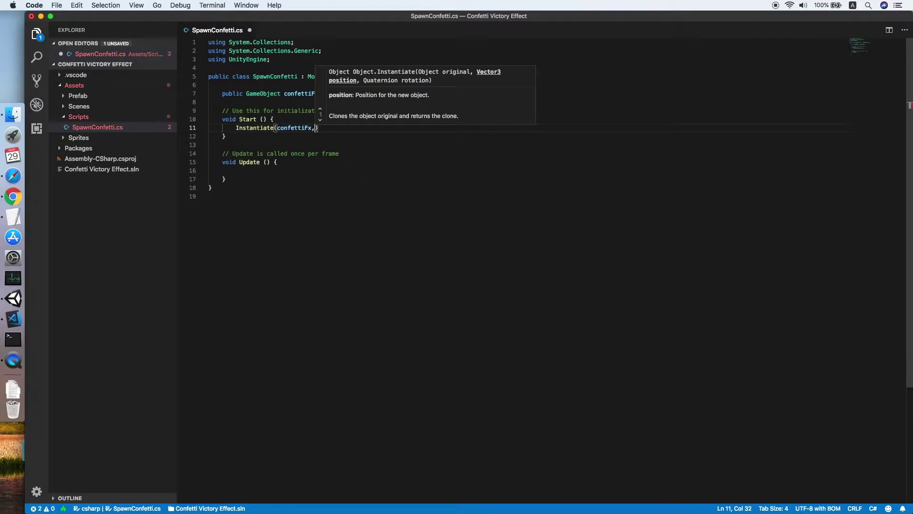
key(Escape)
Undo the unfinished Instantiate line and add a public void Click() method after Update
key(End)
key(shift+Up)
key(super+z)
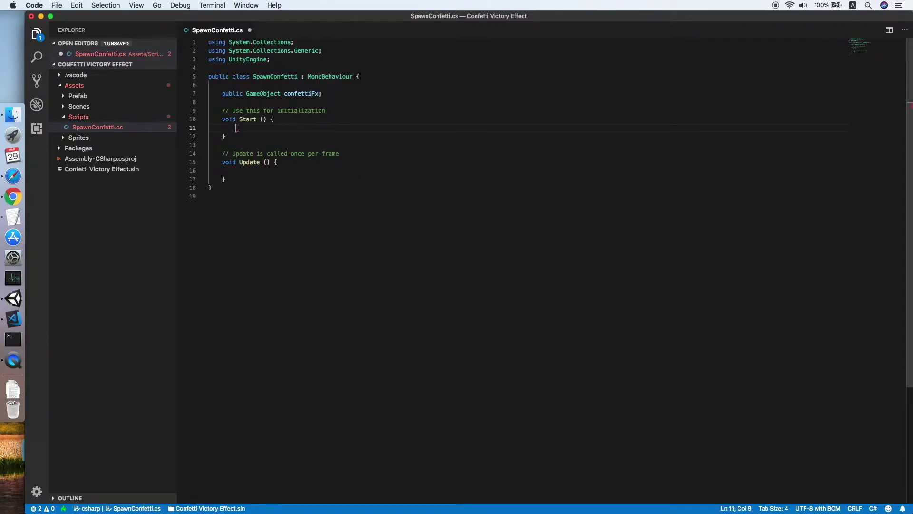
key(Down)
key(Down)
key(Down)
key(Down)
key(Down)
key(Down)
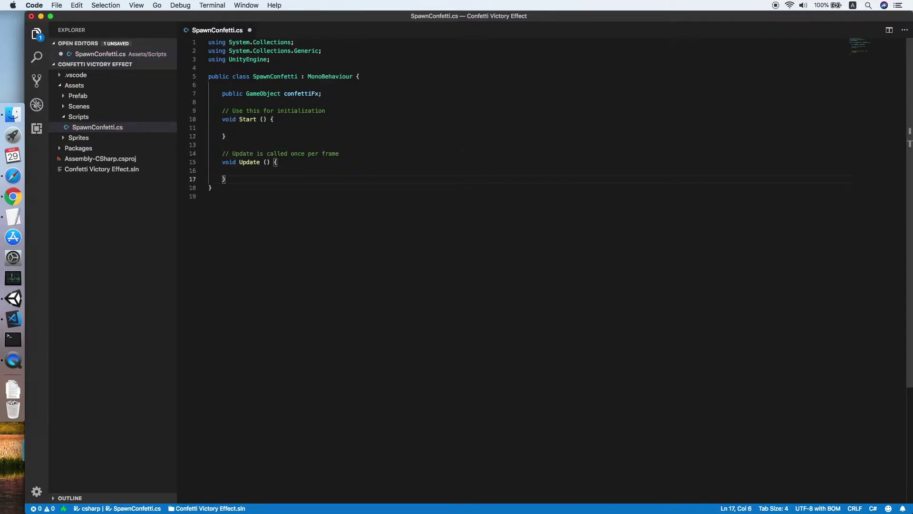
key(Return)
key(Return)
text(Des)
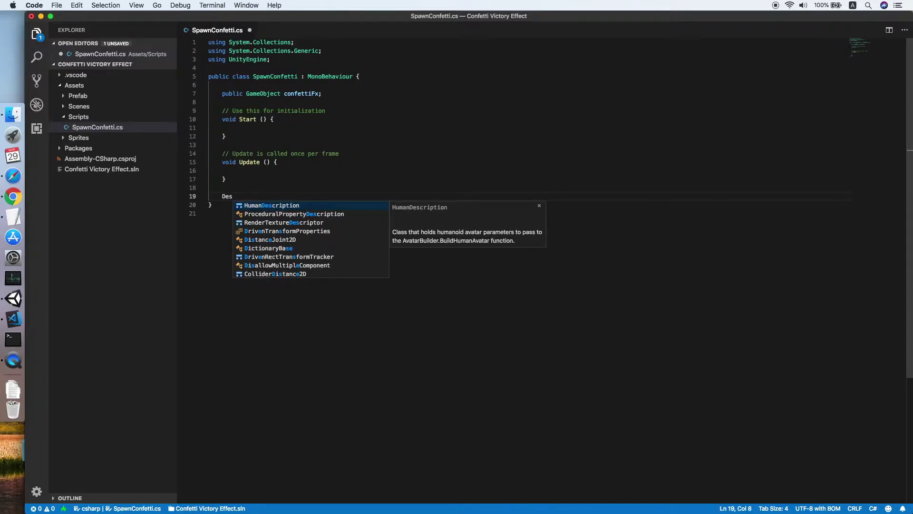
key(BackSpace)
key(BackSpace)
key(BackSpace)
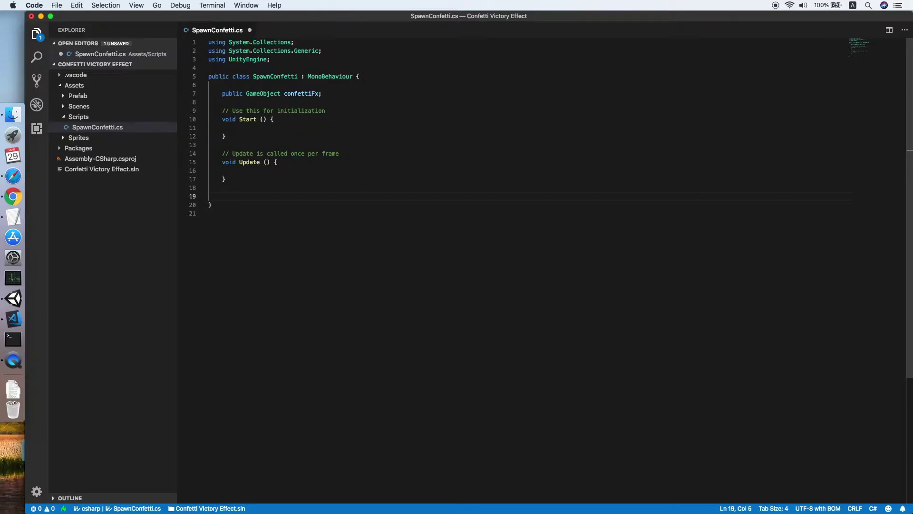
text(publi)
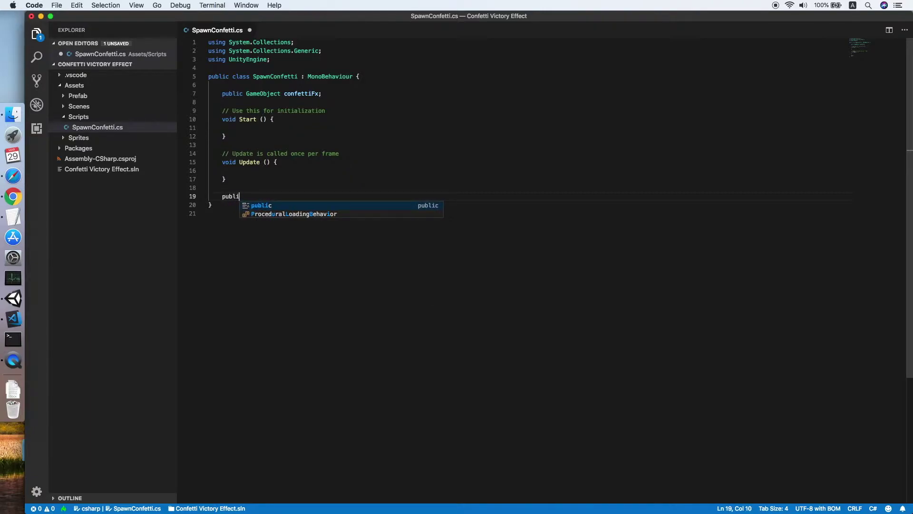
text(c void Click)
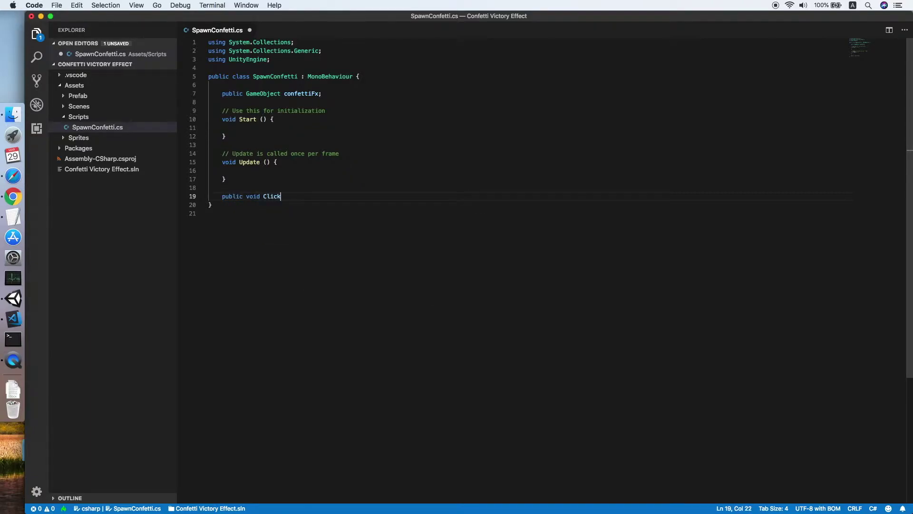
text(())
key(Return)
text({)
key(Return)
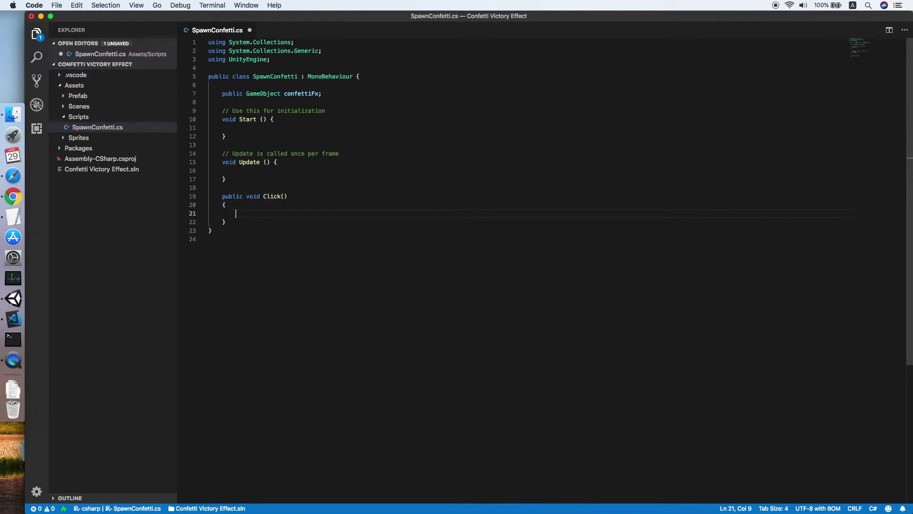
Put Instantiate(confettiFx); inside the Click method body
key(ctrl+space)
key(Escape)
text(Instantiate()
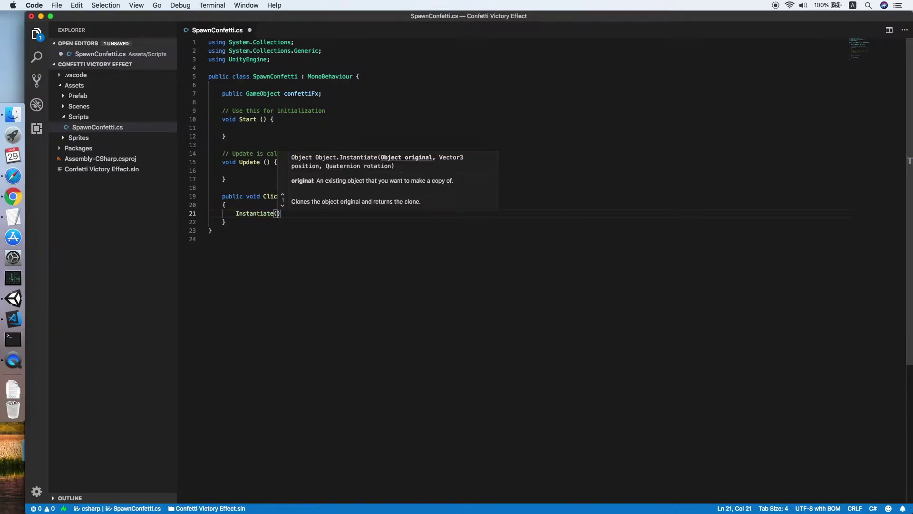
text(confettiFx)
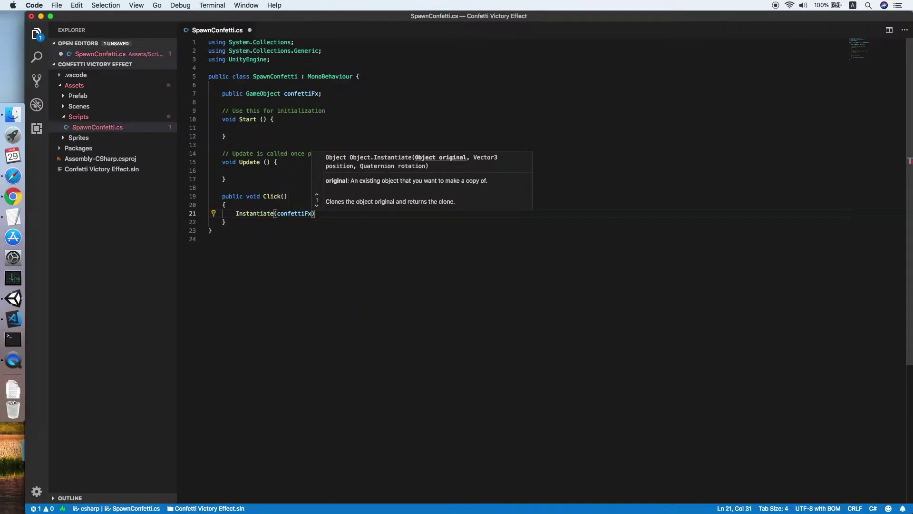
text();)
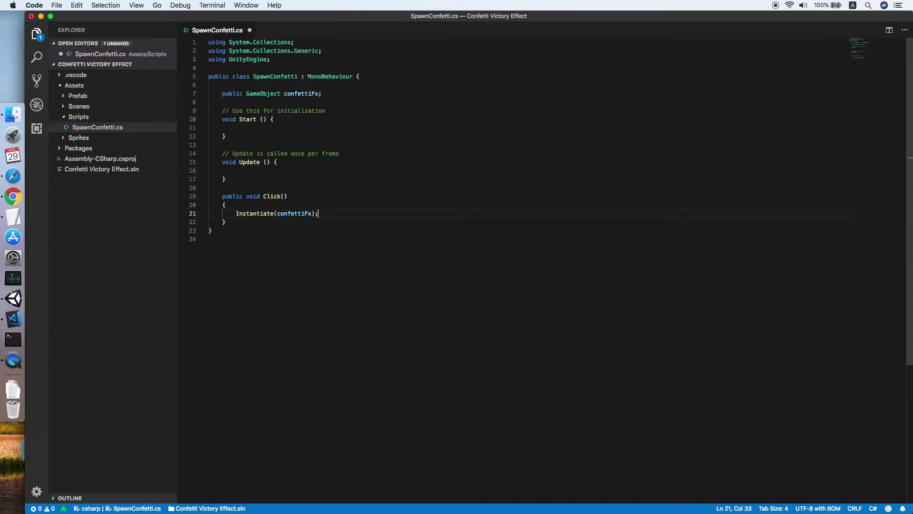
key(Return)
text(De)
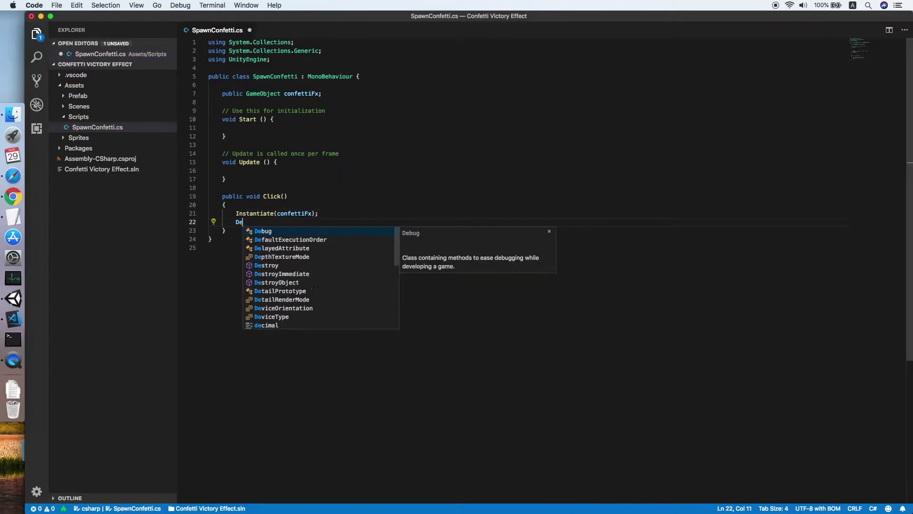
key(BackSpace)
key(BackSpace)
Store the spawned object as GameObject ob and add Destroy(ob, 2.5f); below it
click(236, 213)
key(Tab)
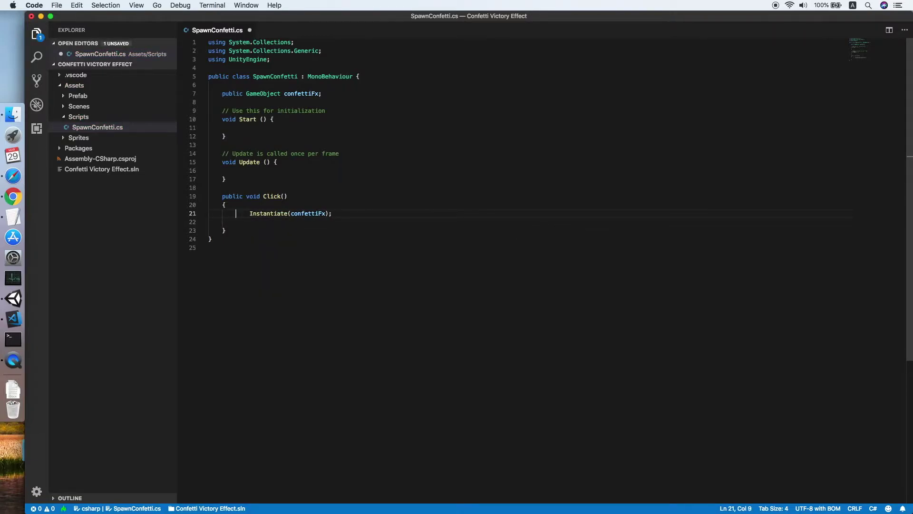
text(Game)
key(Tab)
text(ob=)
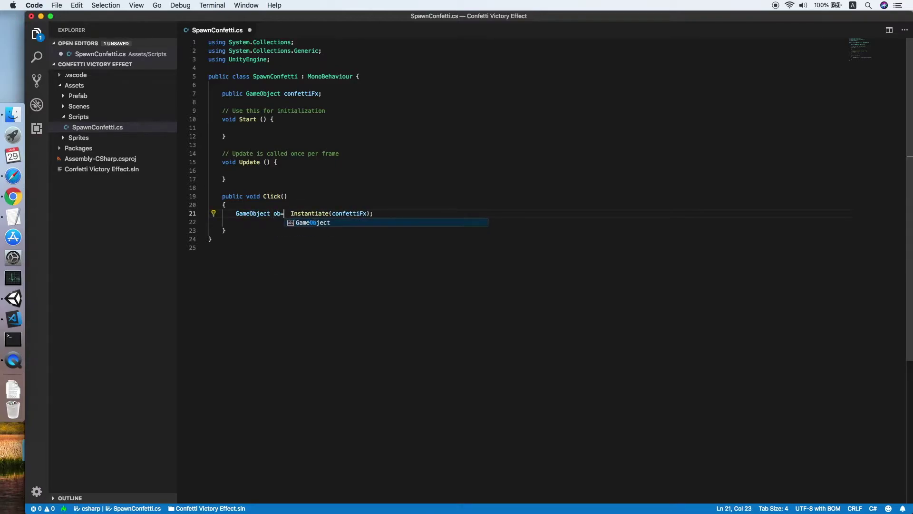
click(249, 222)
text(De)
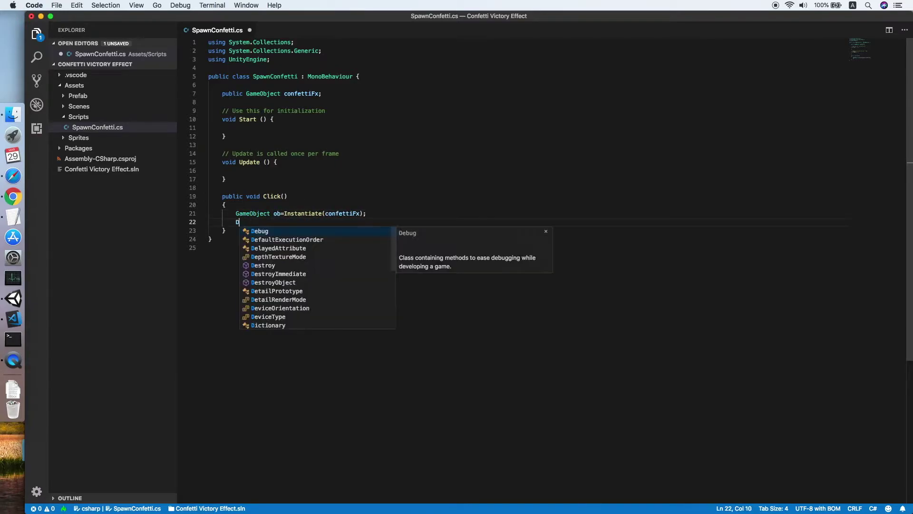
key(Tab)
text((ob, 2)
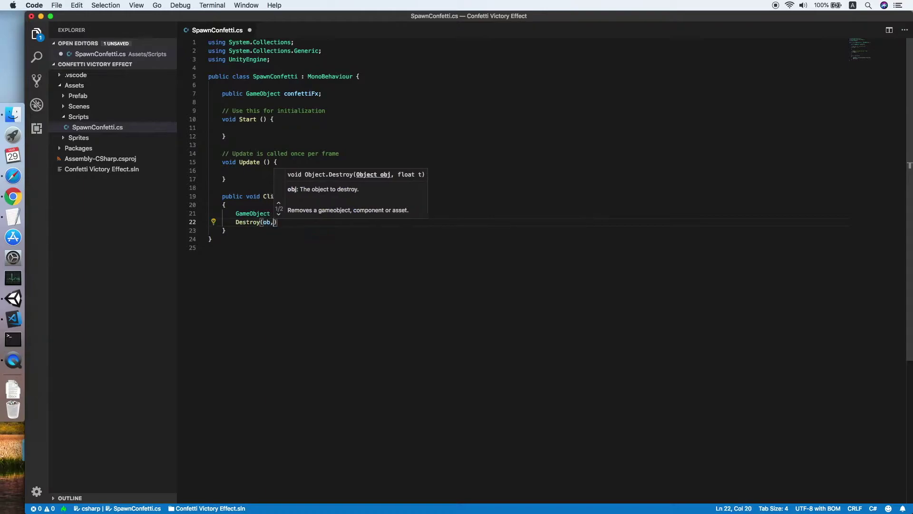
text(.5f);)
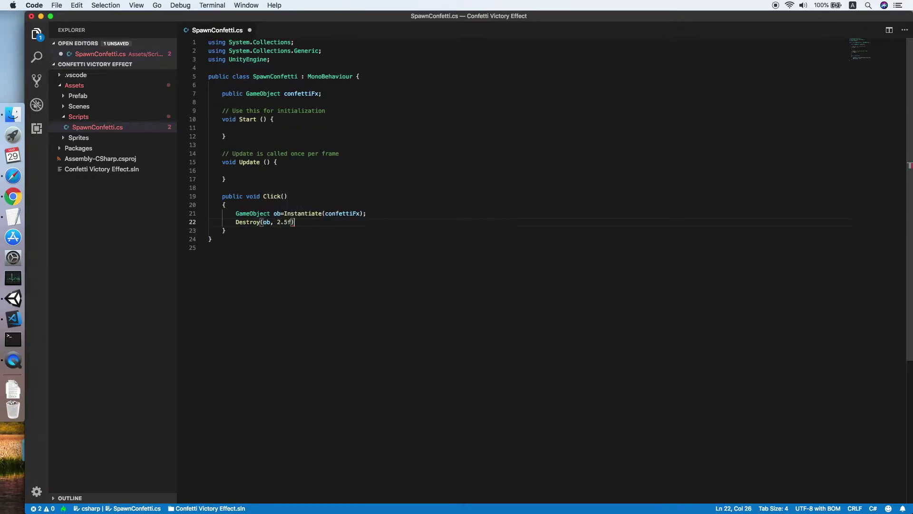
Reformat the script, delete the unused Start and Update methods, save, and return to Unity
key(shift+alt+f)
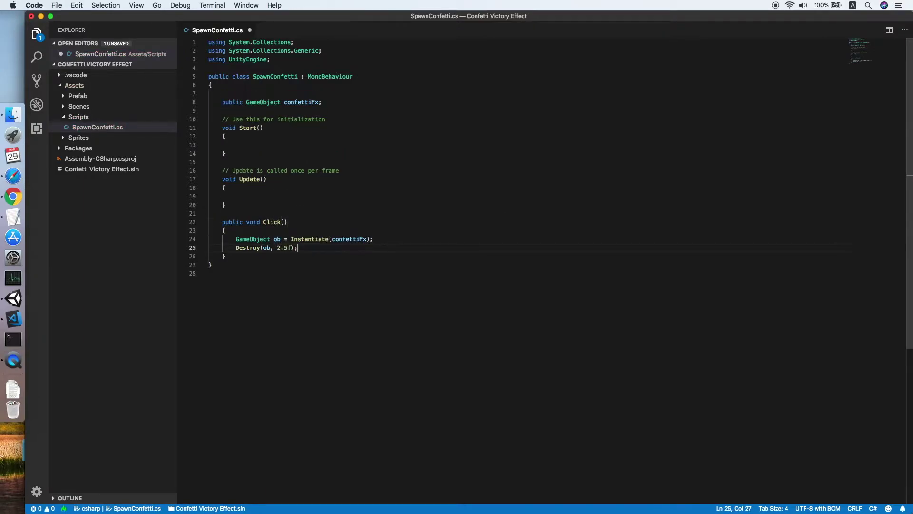
click(249, 213)
shift+click(399, 115)
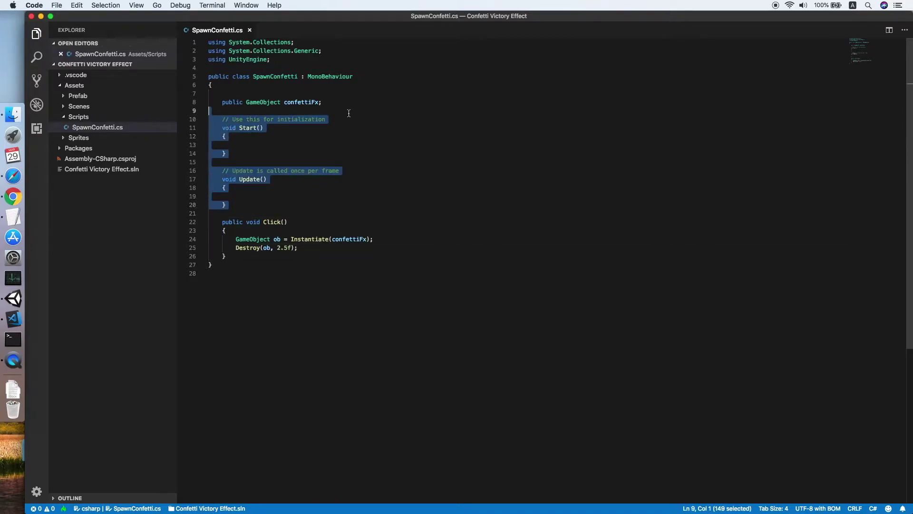
key(BackSpace)
click(378, 99)
key(super+s)
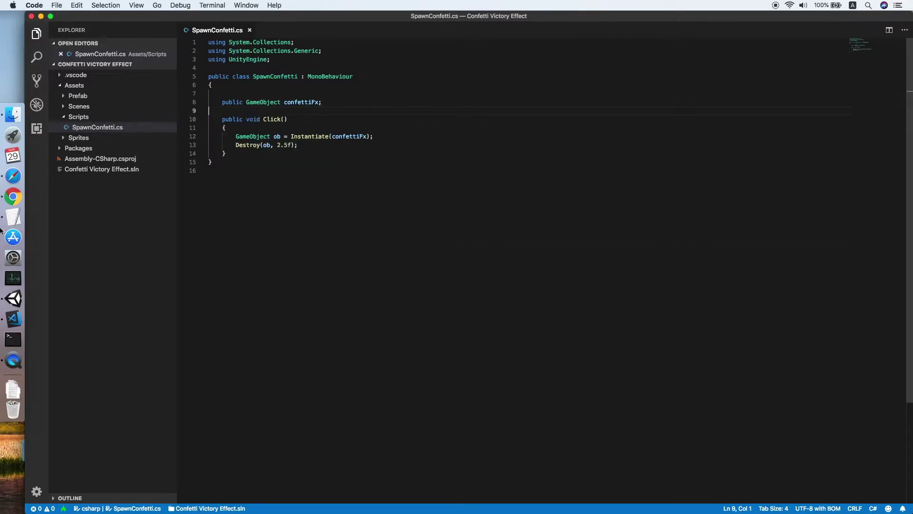
click(13, 298)
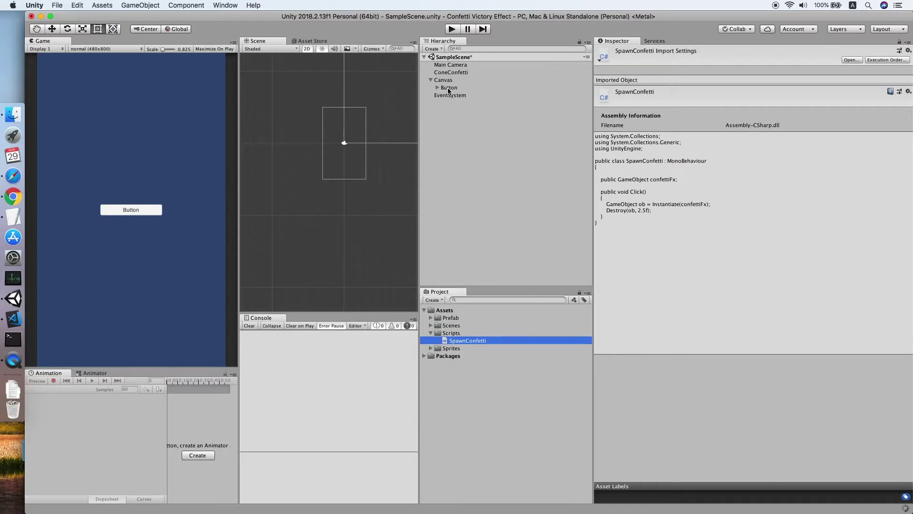
Add the Spawn Confetti script component to the Button by searching 'spaw' in Add Component
click(448, 89)
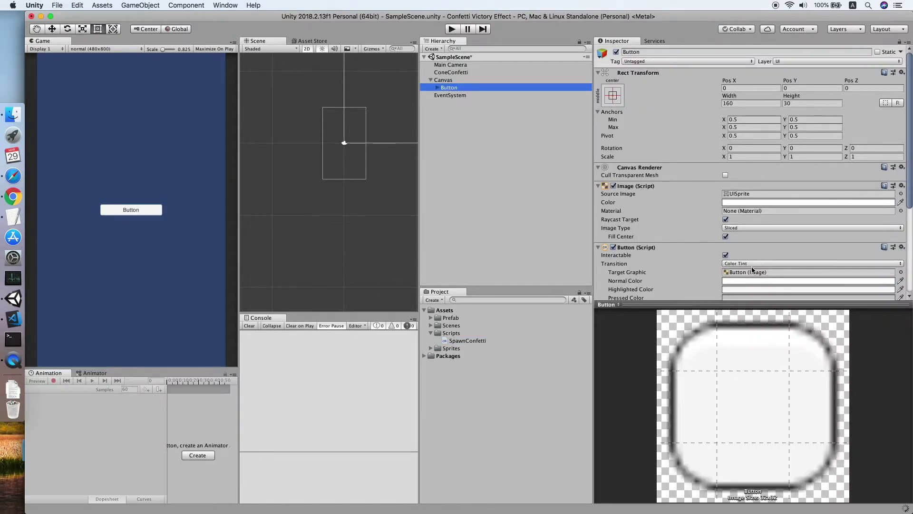
scroll(754, 263, down, 10)
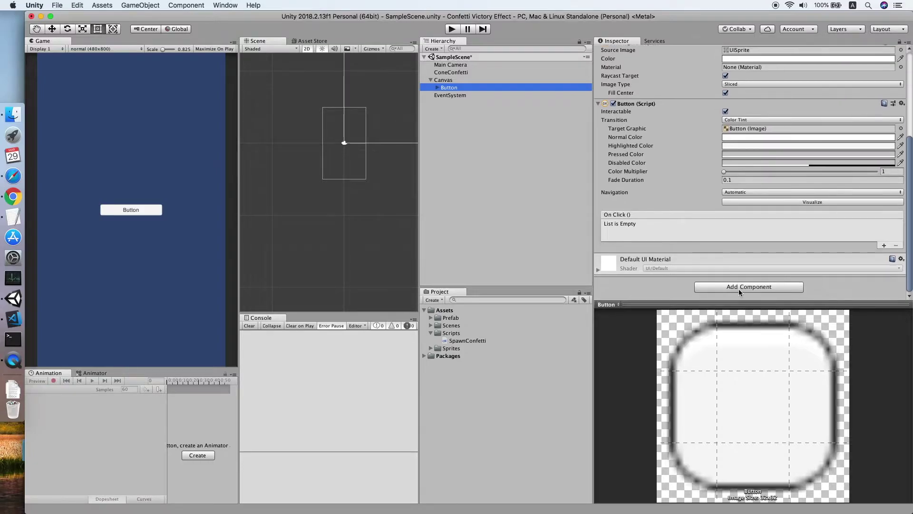
click(738, 289)
text(spaw)
key(Return)
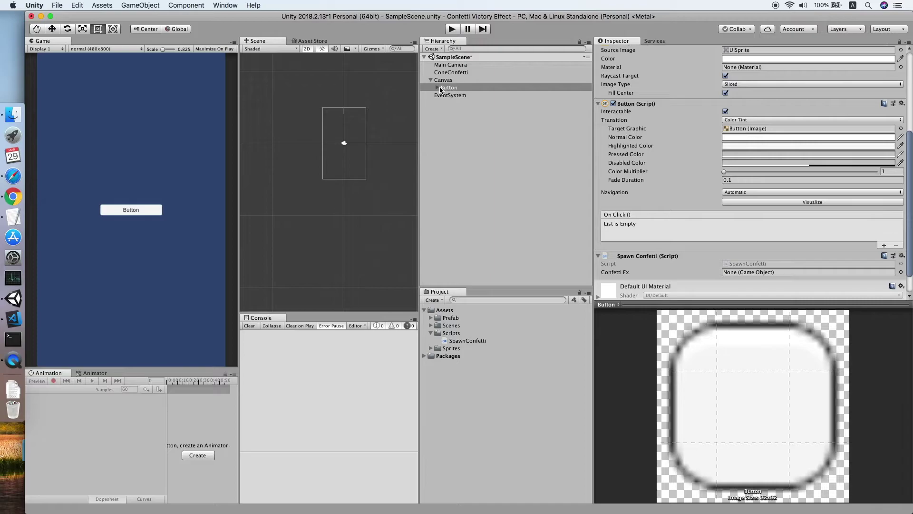
Add an On Click entry targeting the Button that calls SpawnConfetti.Click()
click(884, 246)
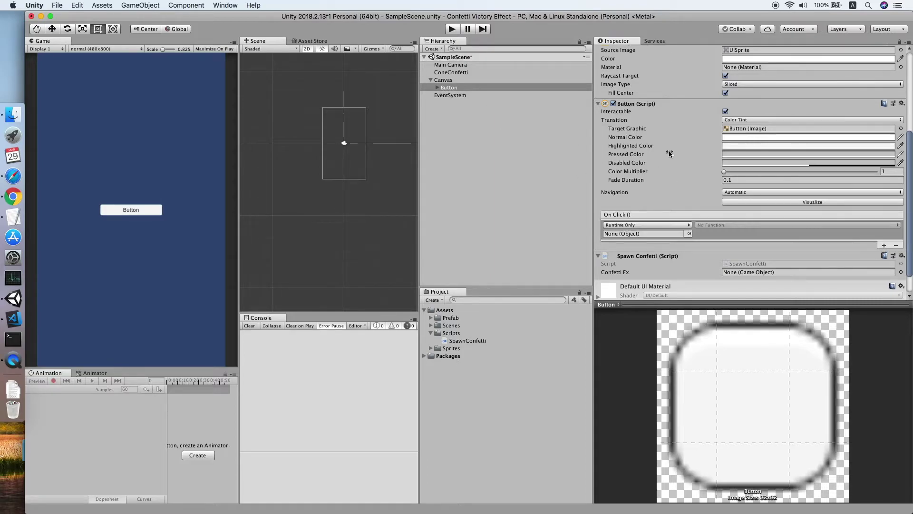
drag(449, 87, 628, 233)
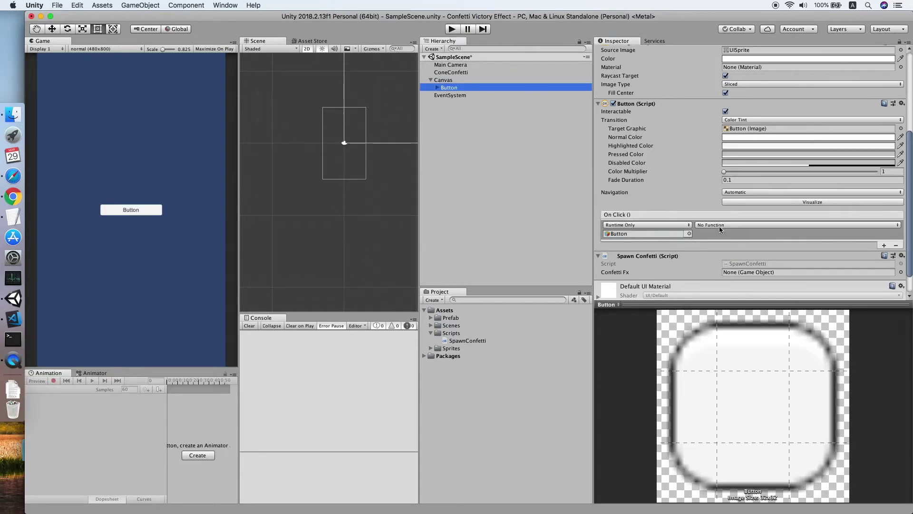
click(720, 225)
mouse_move(714, 286)
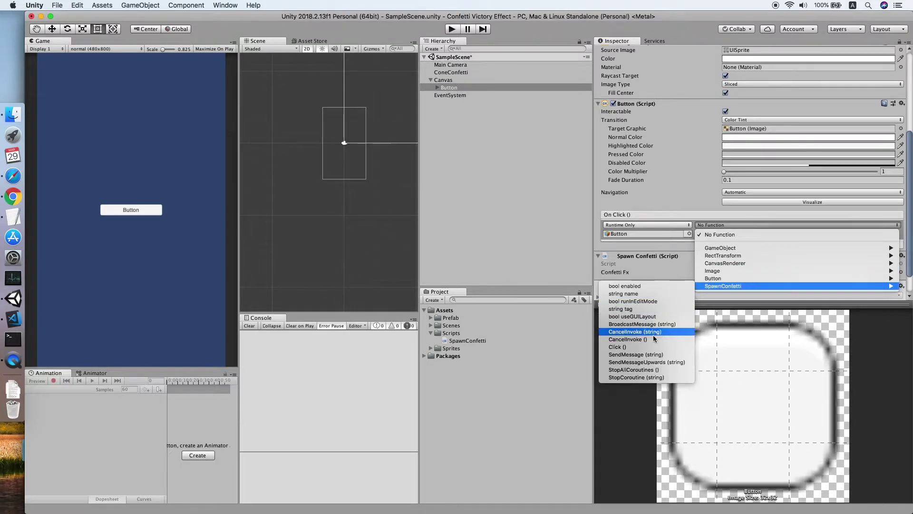
click(650, 349)
Turn ConeConfetti into a prefab in the Prefab folder and delete it from the scene
drag(463, 73, 760, 272)
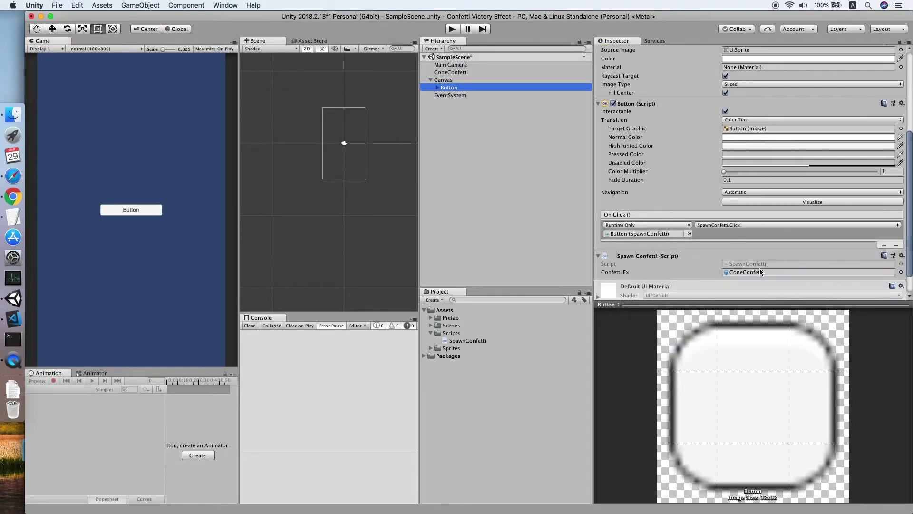
drag(455, 73, 446, 318)
click(464, 72)
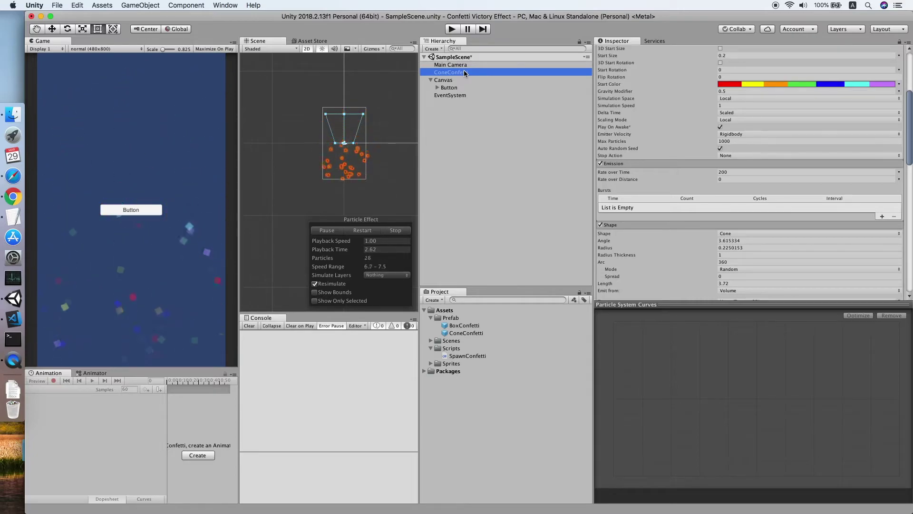
key(super+BackSpace)
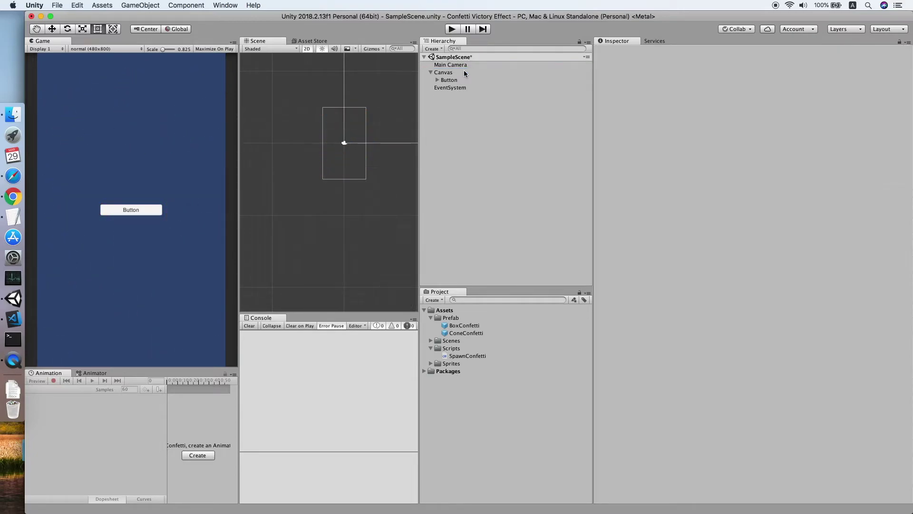
Test the button in play mode, check the console error, then assign the ConeConfetti prefab to Confetti Fx
click(453, 30)
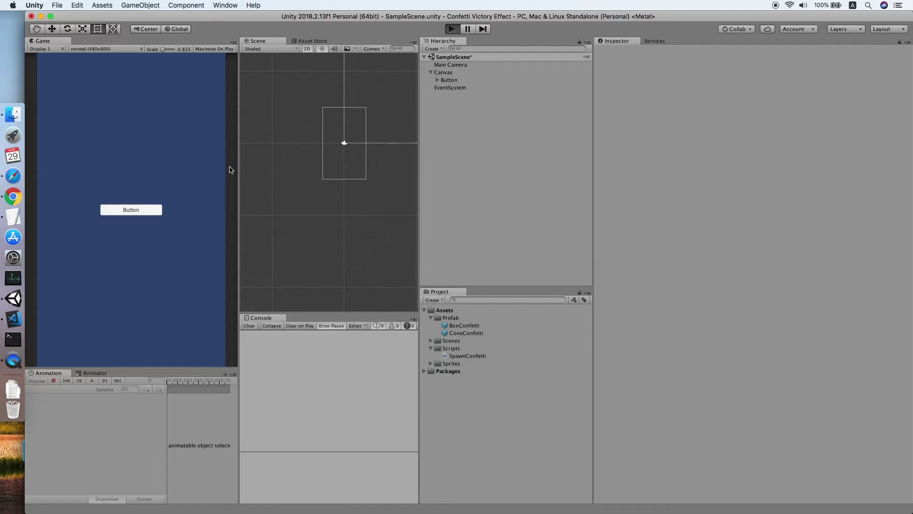
click(132, 209)
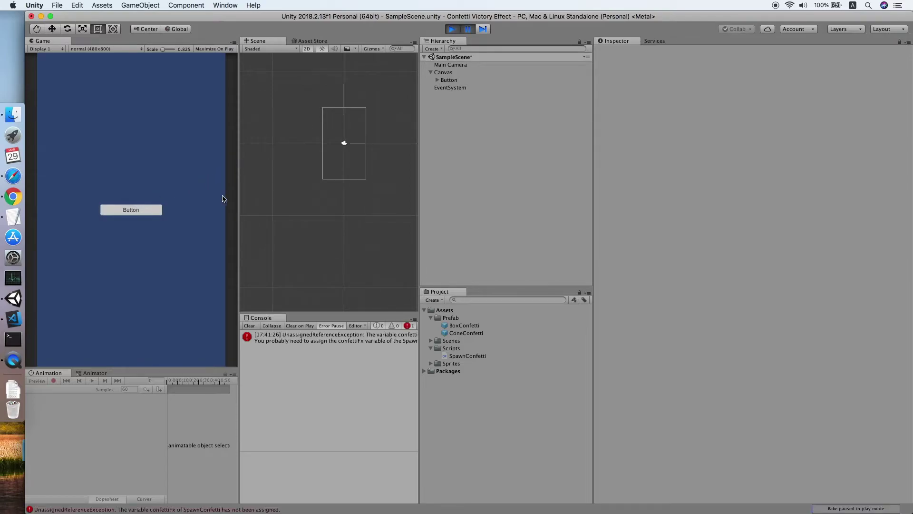
click(358, 339)
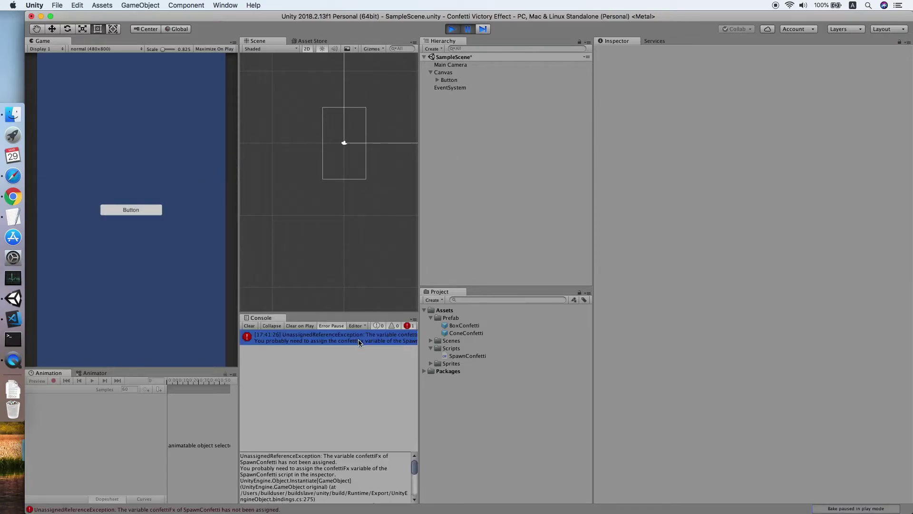
click(453, 29)
click(456, 80)
scroll(688, 205, down, 5)
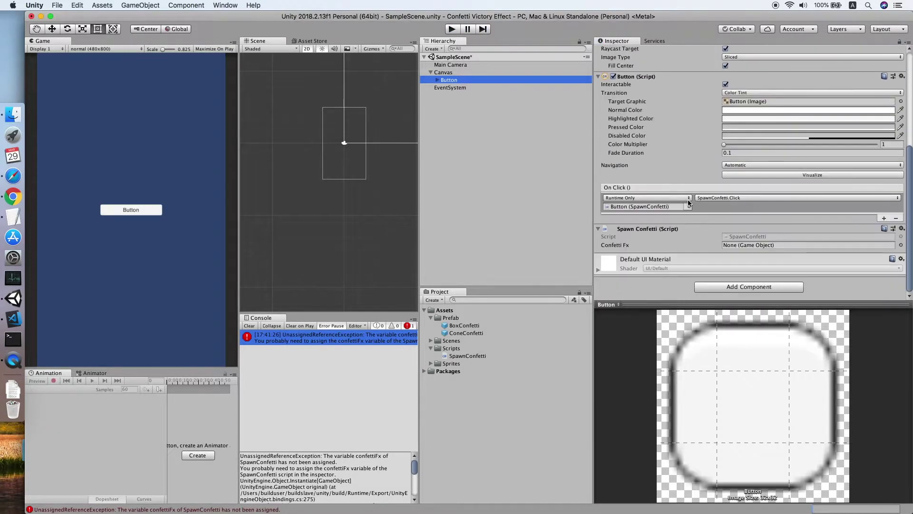
drag(458, 335, 761, 245)
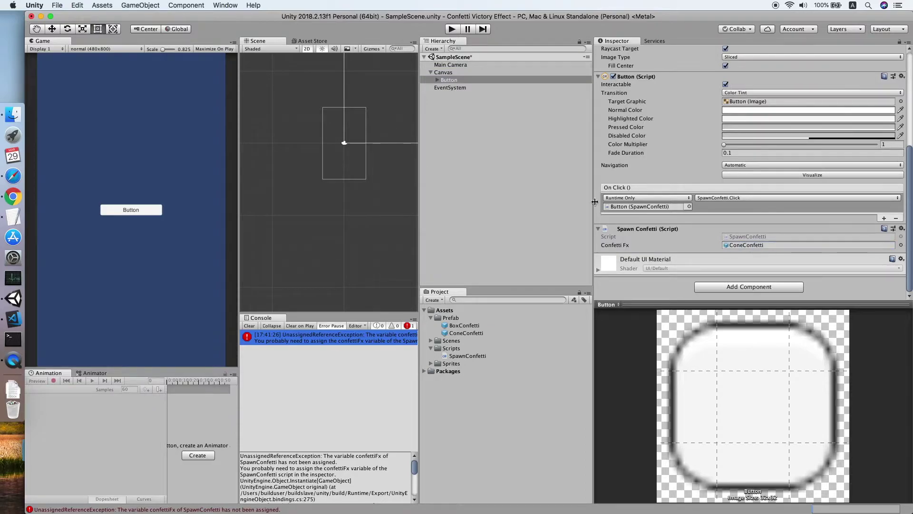
Replay and fire four confetti bursts from the in-game Button, then clear the console errors
click(450, 29)
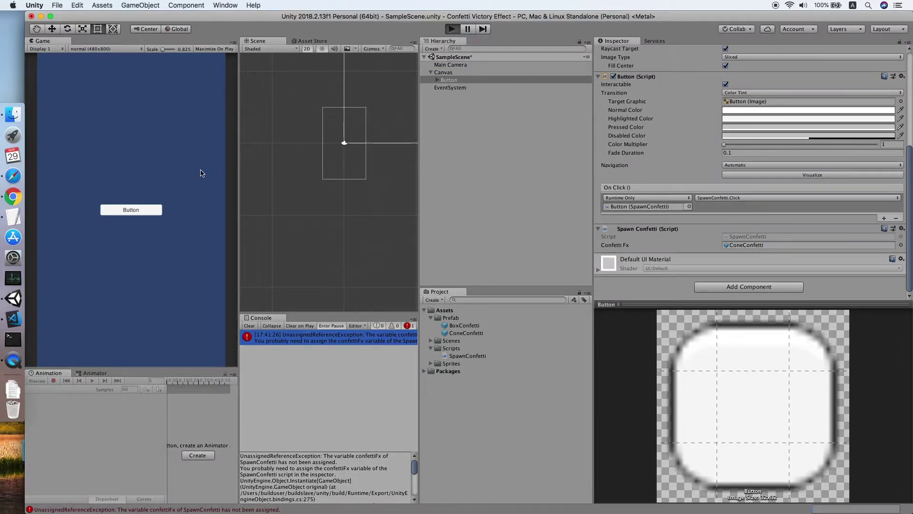
click(138, 209)
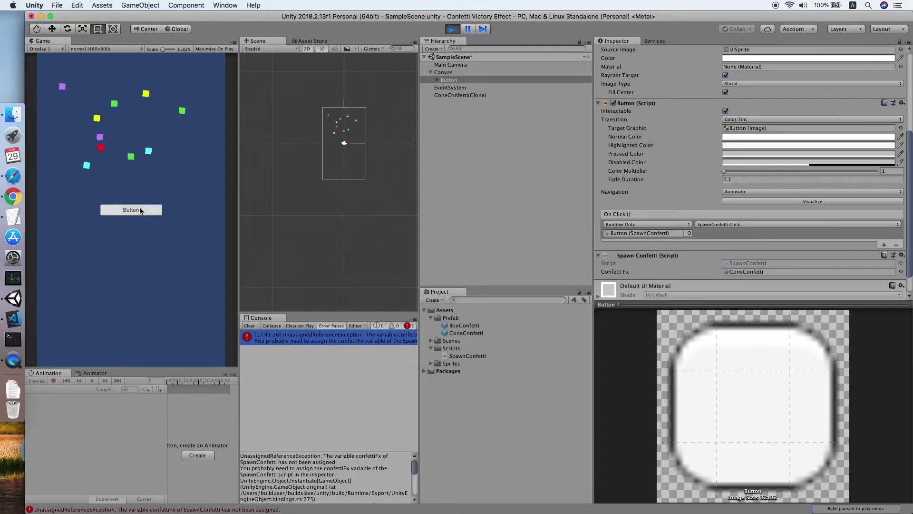
click(158, 213)
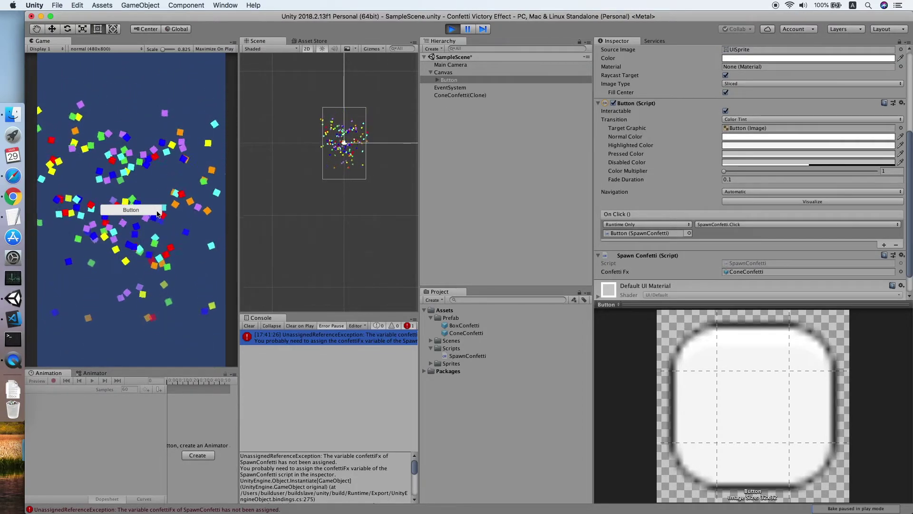
click(158, 213)
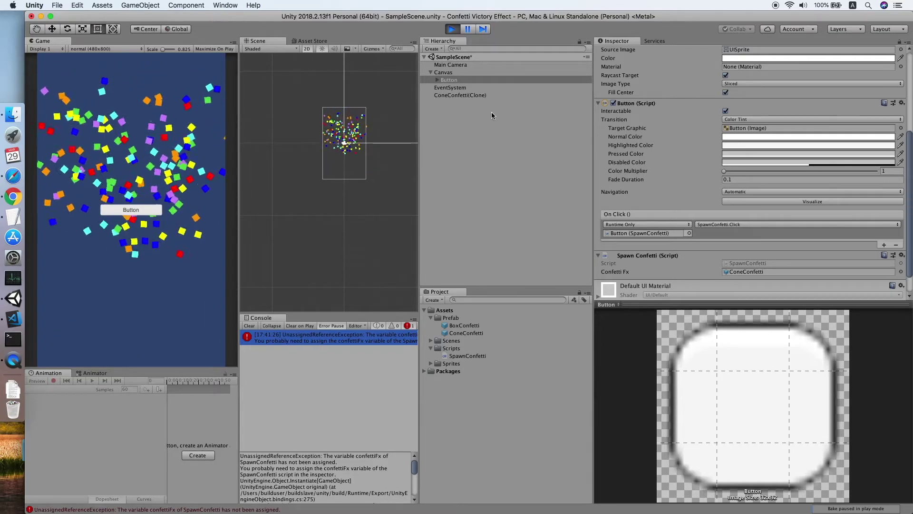
click(158, 207)
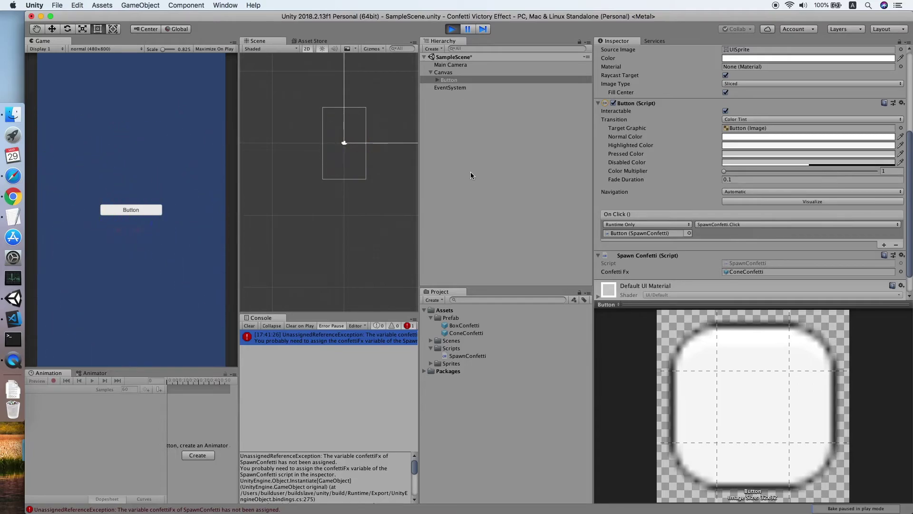
click(249, 325)
Stop play mode and inspect the ConeConfetti prefab and the icon_star sprite in Sprites
click(452, 29)
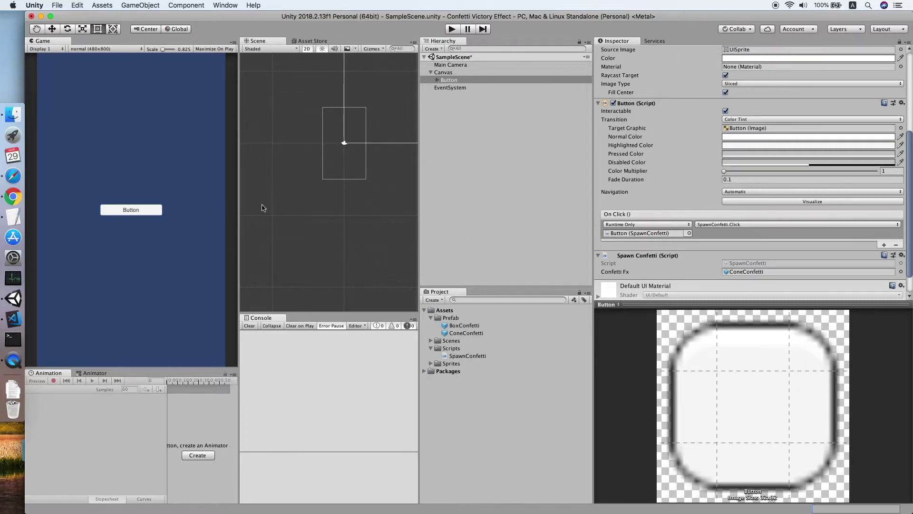
click(459, 333)
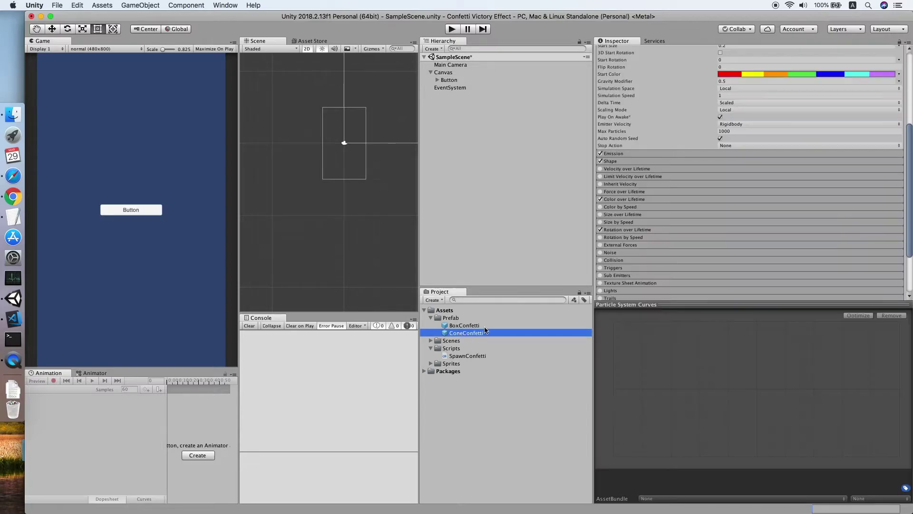
scroll(769, 177, down, 3)
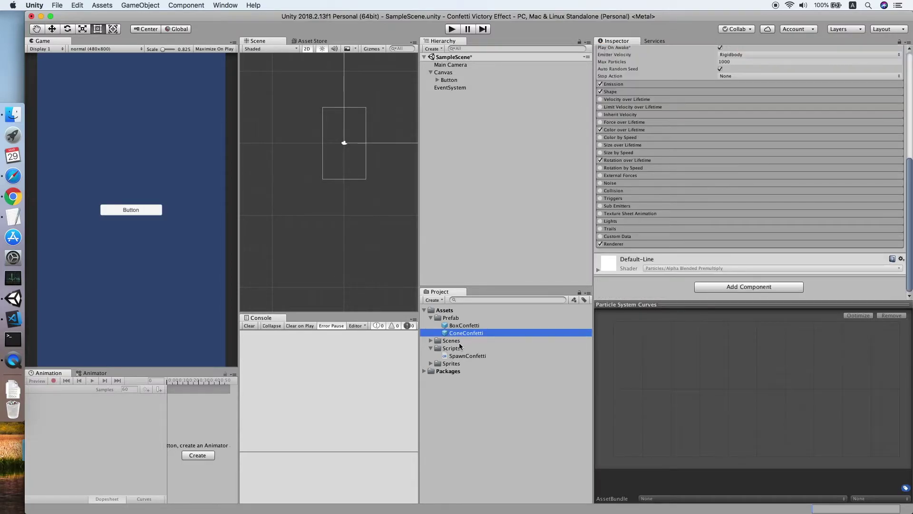
click(431, 364)
click(460, 371)
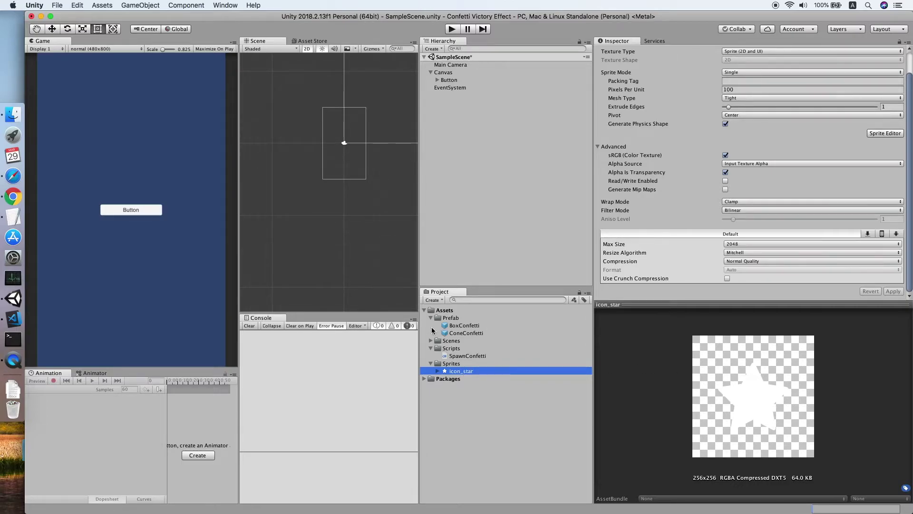
Create a new material in Assets named StarMaterial
right_click(434, 310)
mouse_move(471, 296)
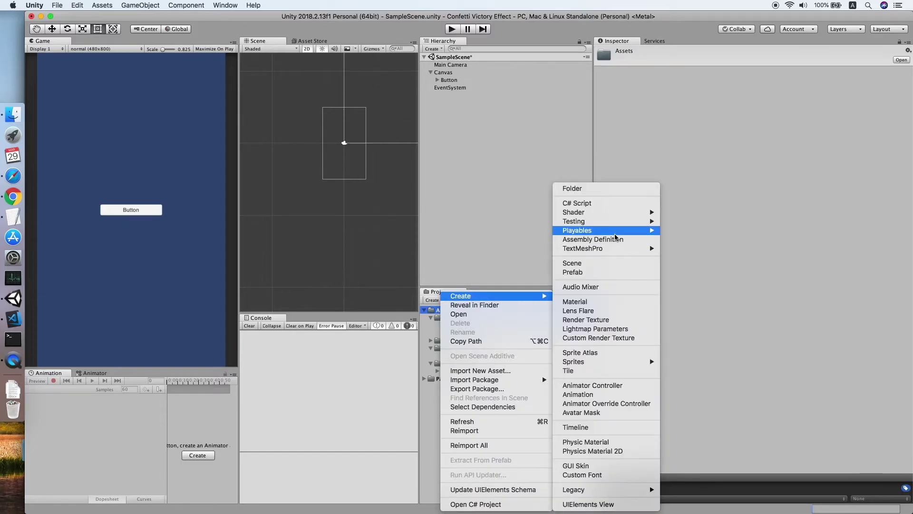
click(575, 302)
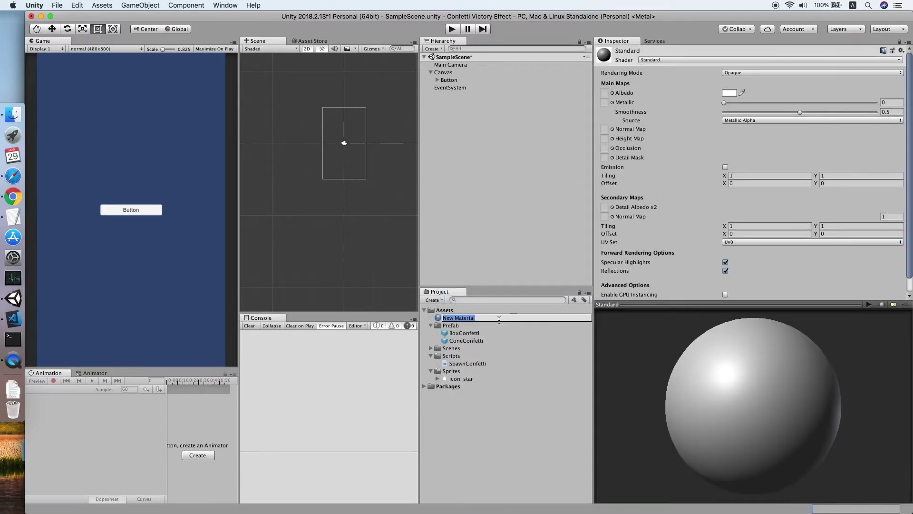
text(StarMate)
key(Return)
Set StarMaterial's shader to Particles/Alpha Blended with icon_star as the particle texture
click(808, 59)
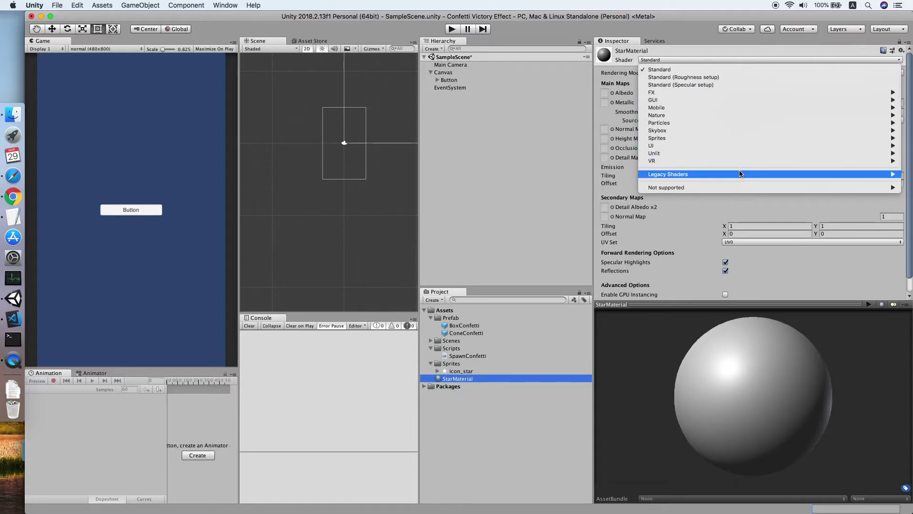
mouse_move(692, 123)
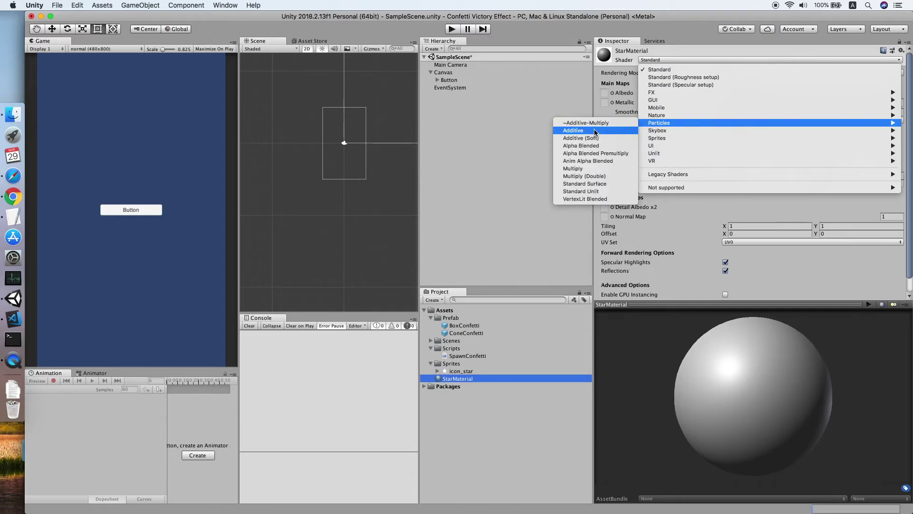
click(602, 146)
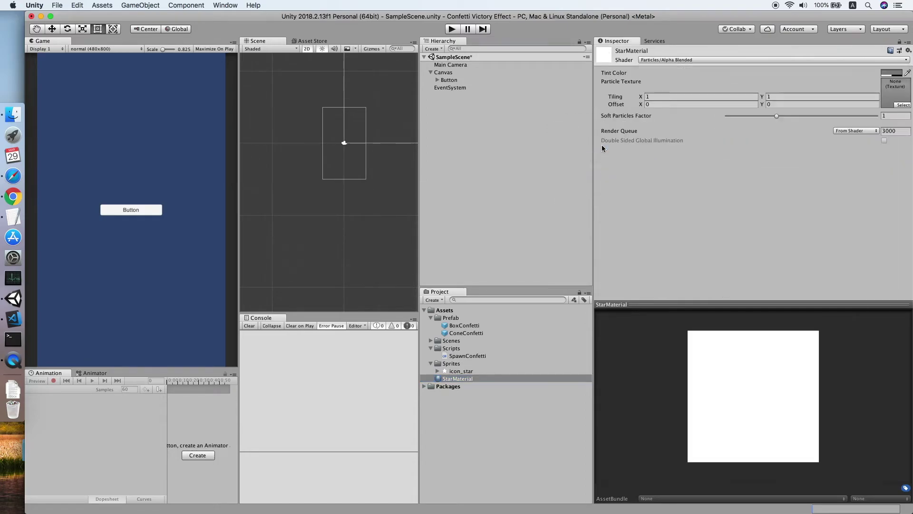
click(901, 105)
click(236, 229)
double_click(236, 229)
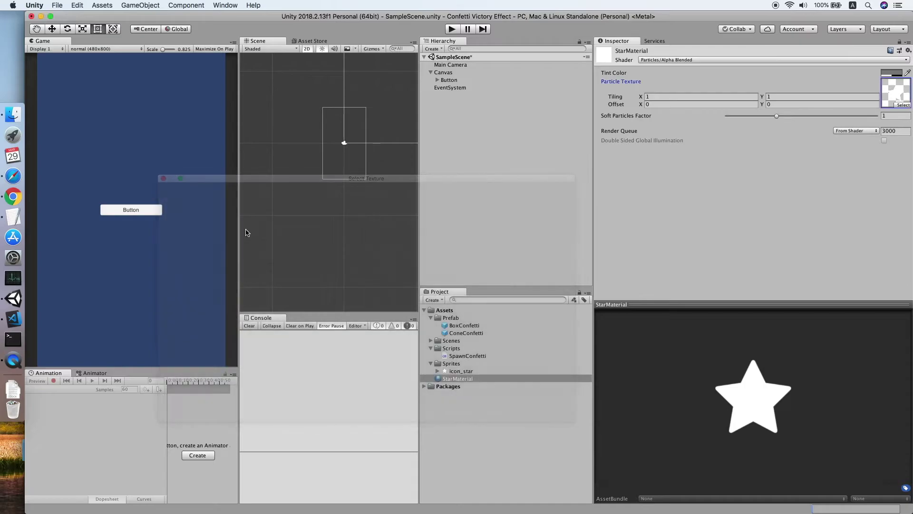
click(476, 280)
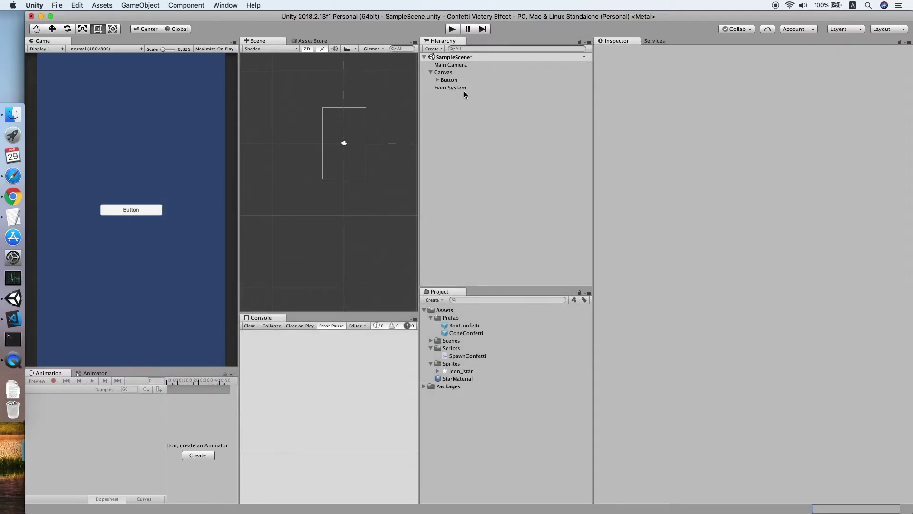
Place an instance of the ConeConfetti prefab into the scene
click(475, 325)
click(475, 333)
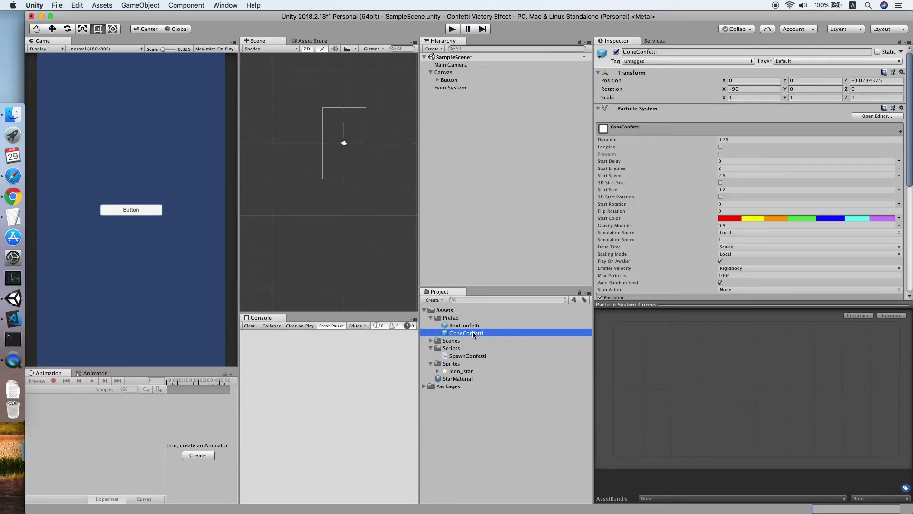
click(481, 216)
drag(476, 333, 478, 186)
Set the Renderer material to StarMaterial and preview the star-shaped burst
scroll(755, 193, down, 10)
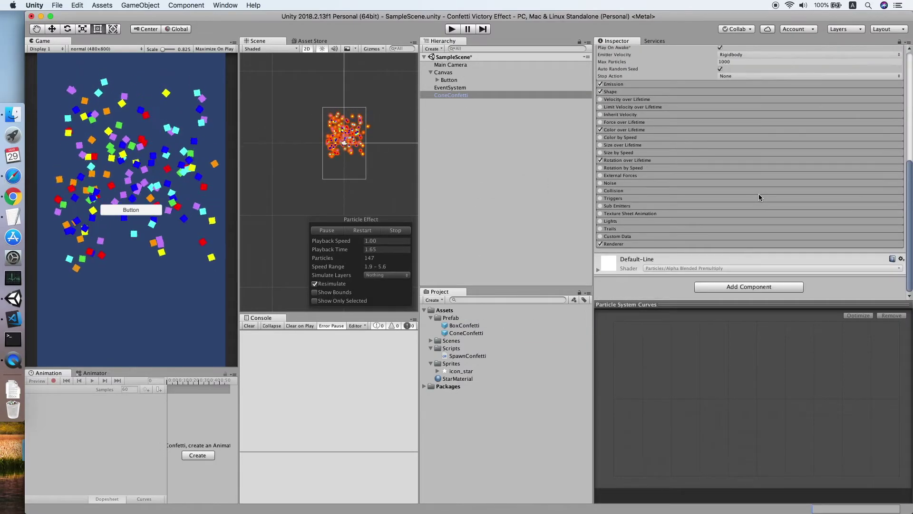
click(660, 245)
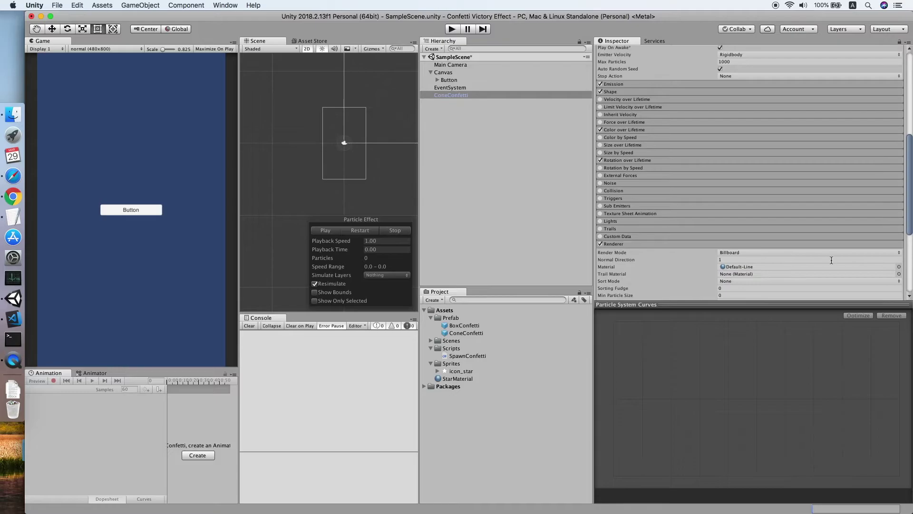
scroll(834, 259, down, 2)
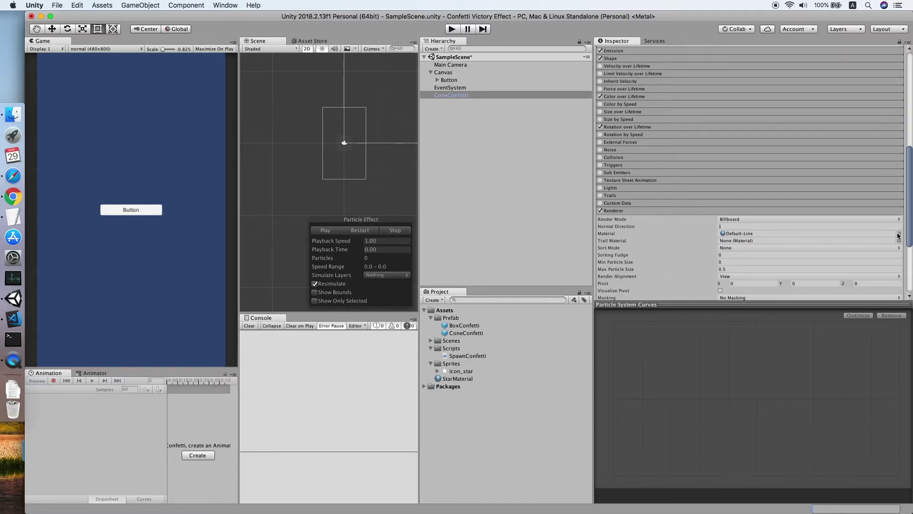
click(898, 235)
double_click(245, 244)
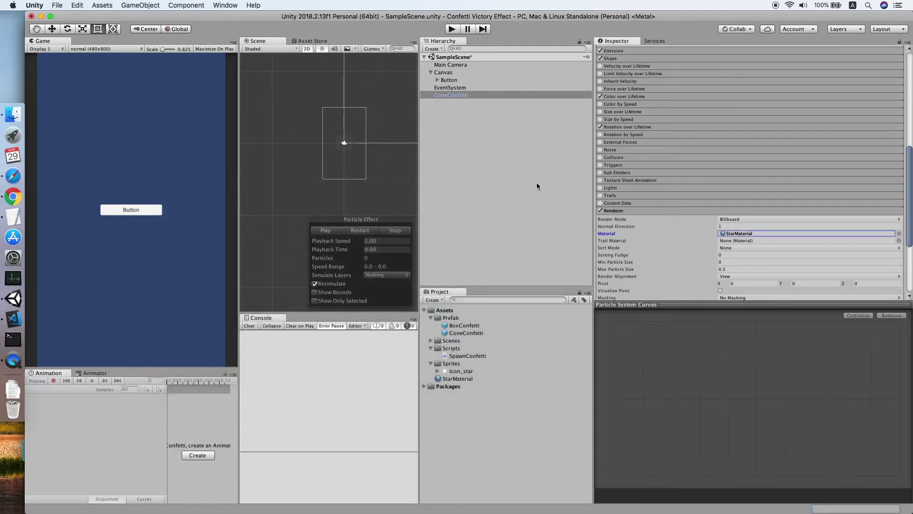
click(326, 230)
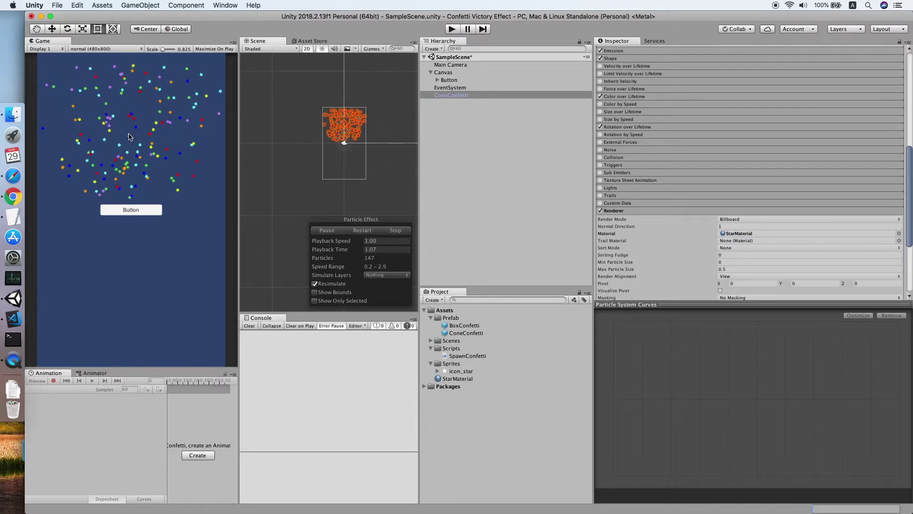
Try start size 1, settle on 0.5, and apply the changes to the ConeConfetti prefab
scroll(614, 185, up, 10)
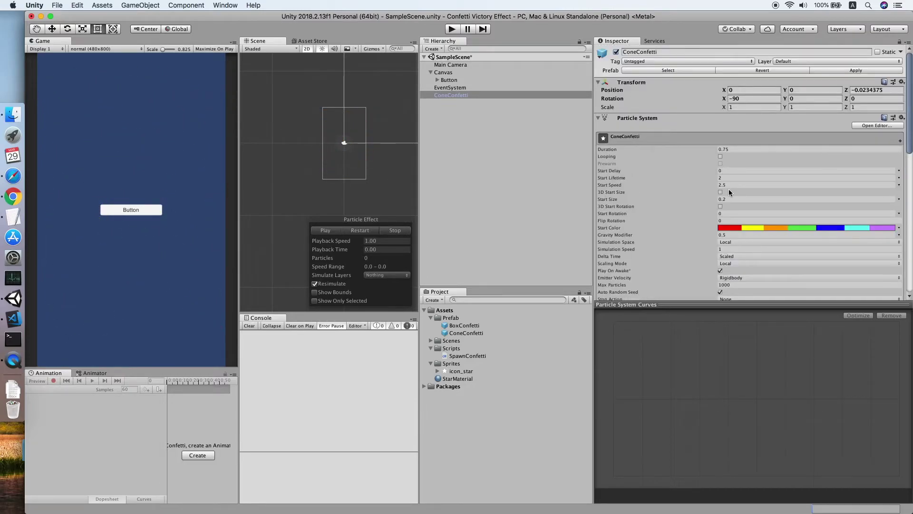
click(731, 199)
text(1)
click(326, 231)
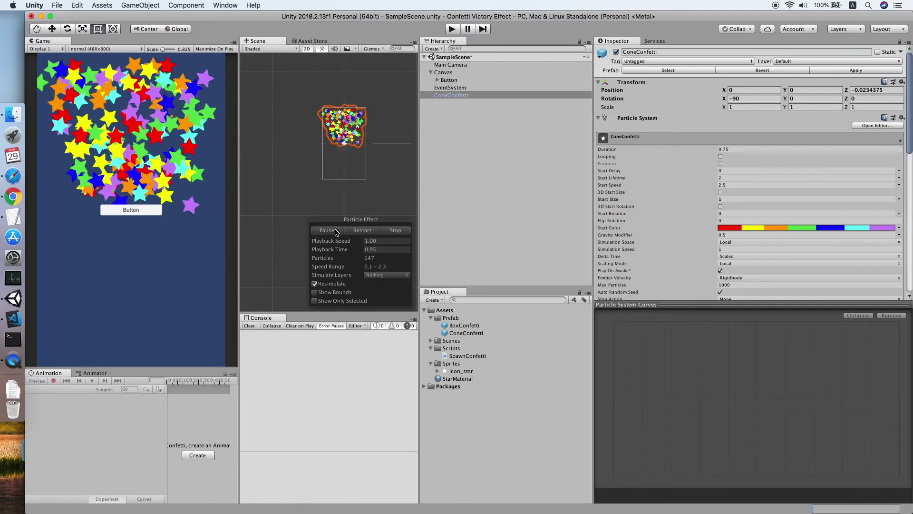
click(675, 197)
text(0.5)
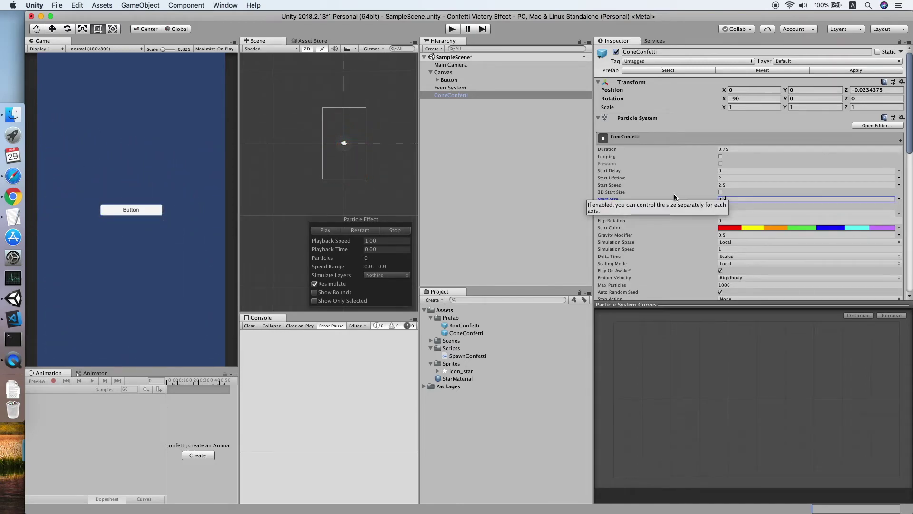
click(332, 232)
click(331, 232)
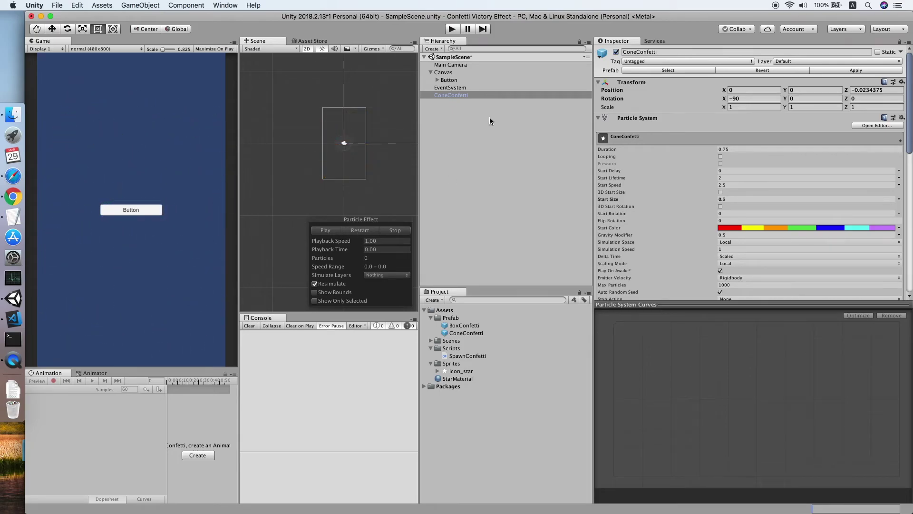
click(468, 95)
click(894, 70)
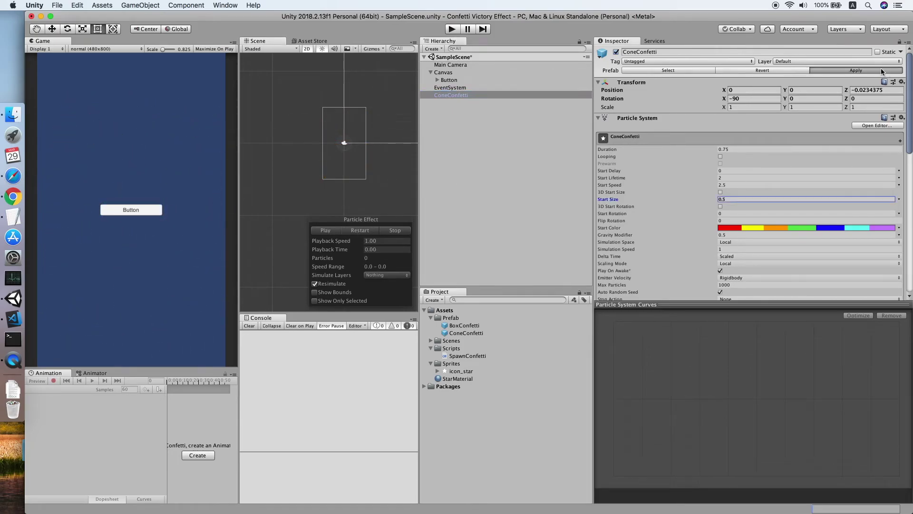
click(501, 93)
Delete the ConeConfetti instance, enter play mode, and fire three star confetti bursts from the Button
key(super+BackSpace)
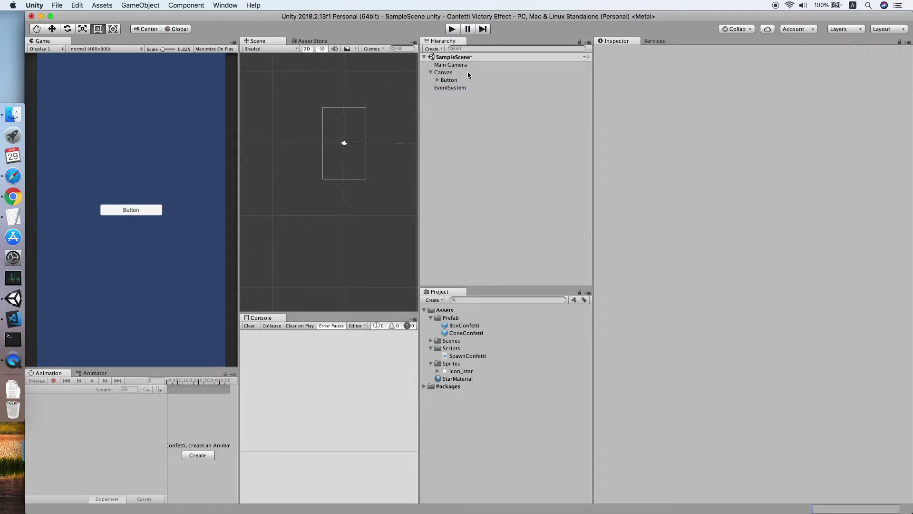
click(452, 29)
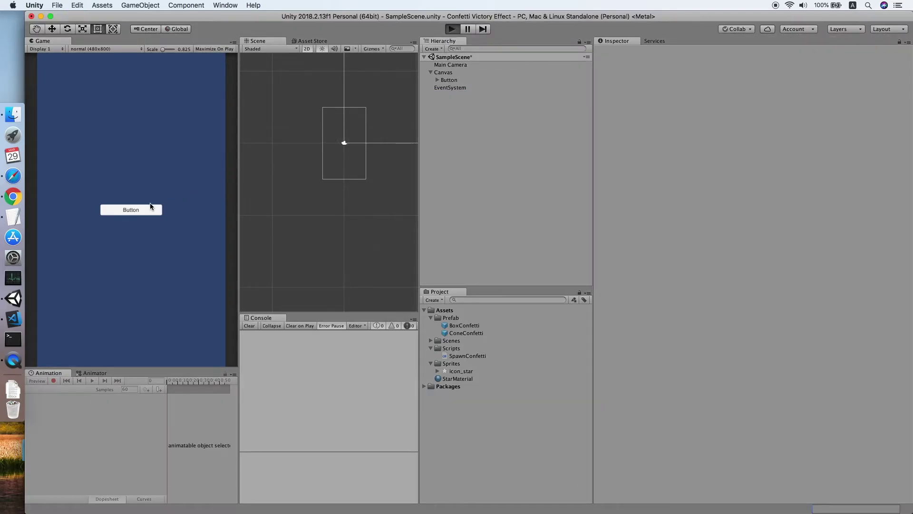
click(149, 206)
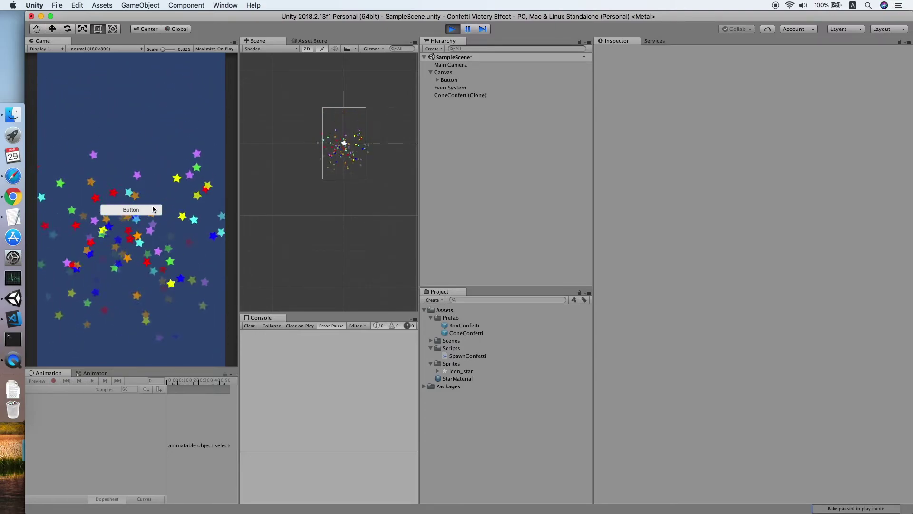
click(152, 208)
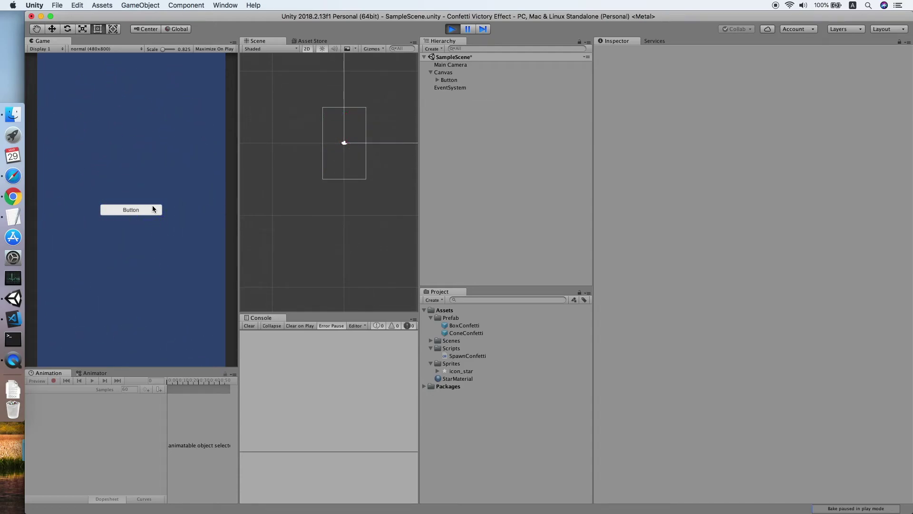
click(152, 208)
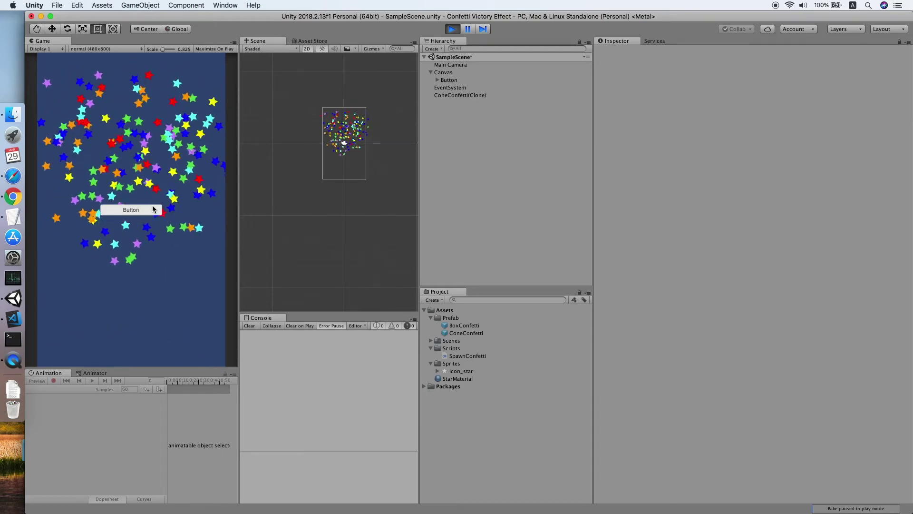